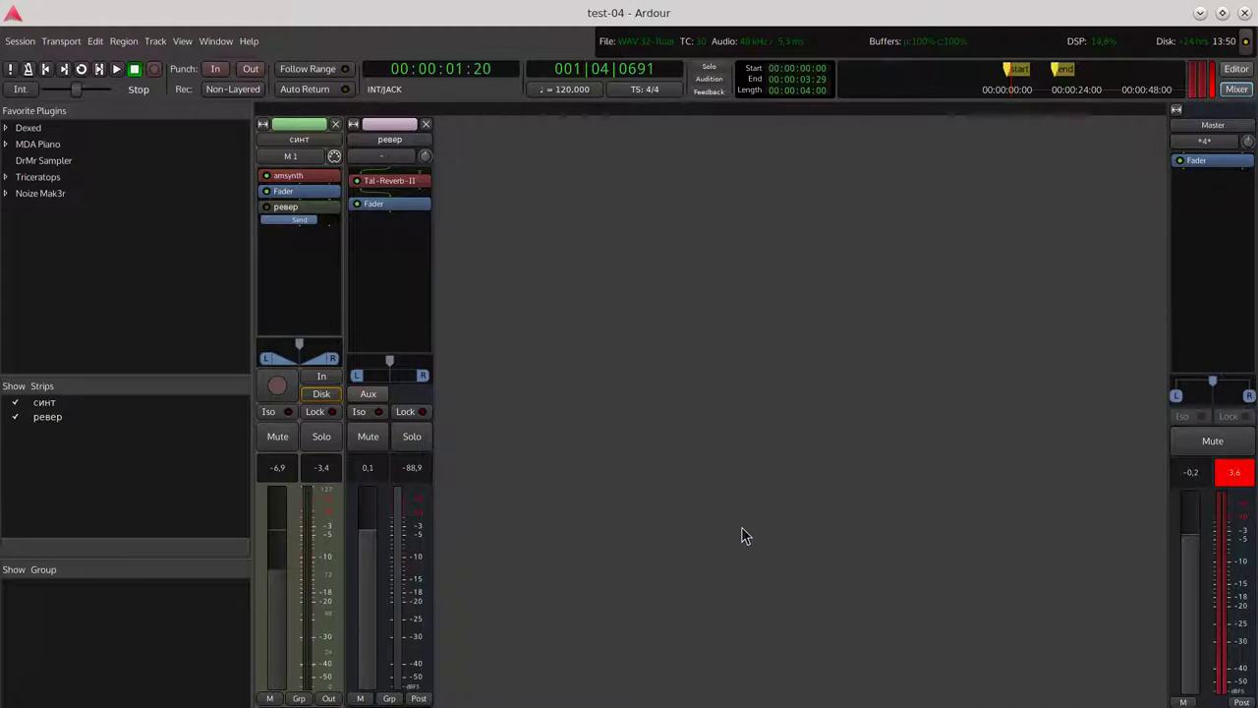
Launch the Hydrogen drum machine
key("alt+F2")
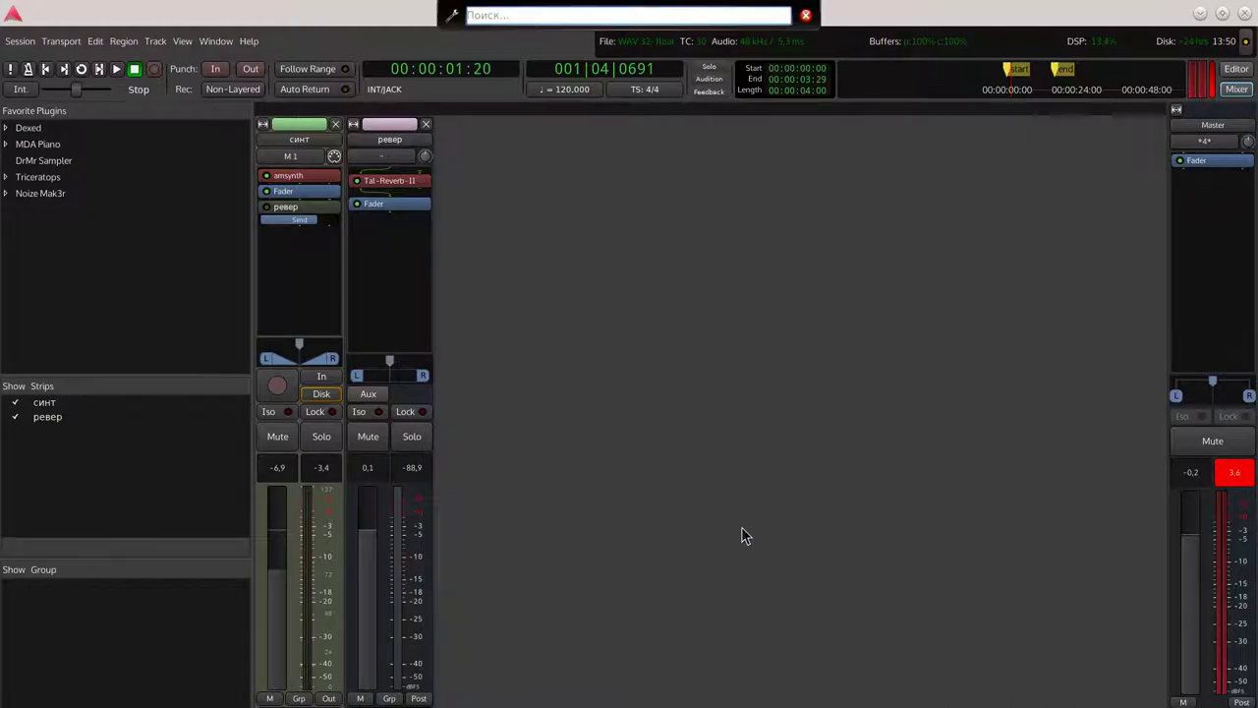
type("hydrogen")
key("Return")
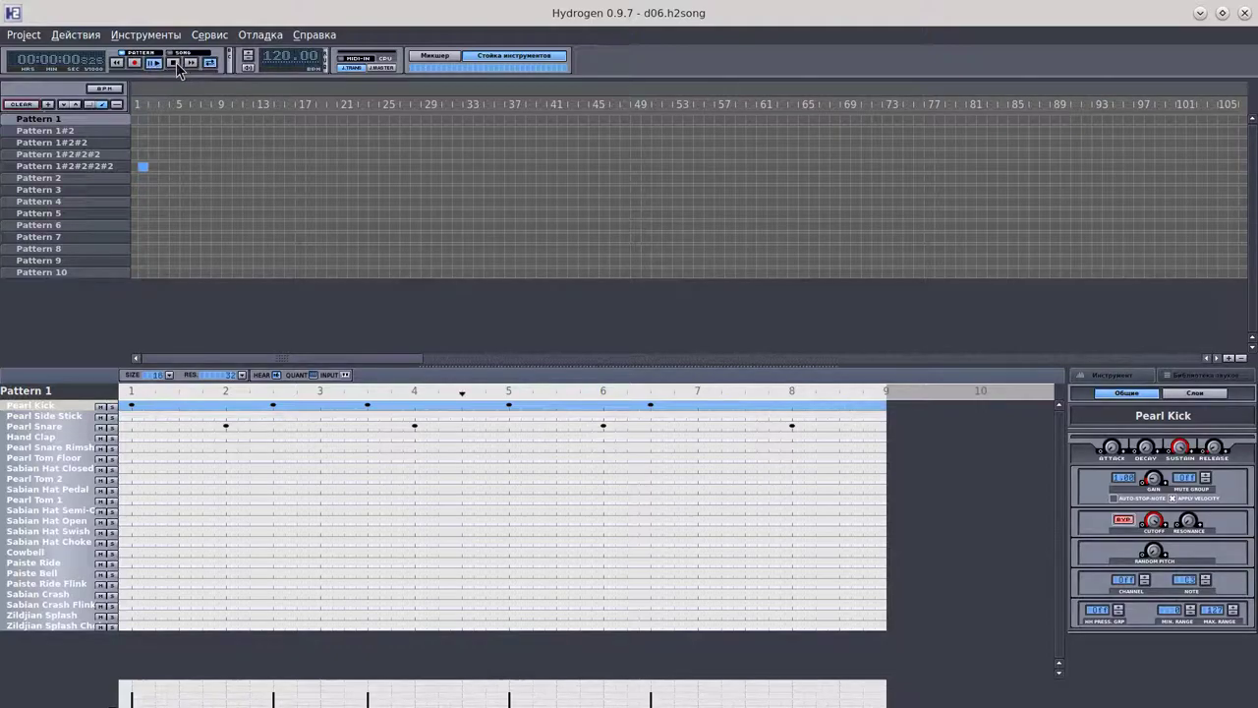
Open the demo song Colombo-Acoustic-Drumkit-demo.h2song in Hydrogen
left_click(27, 37)
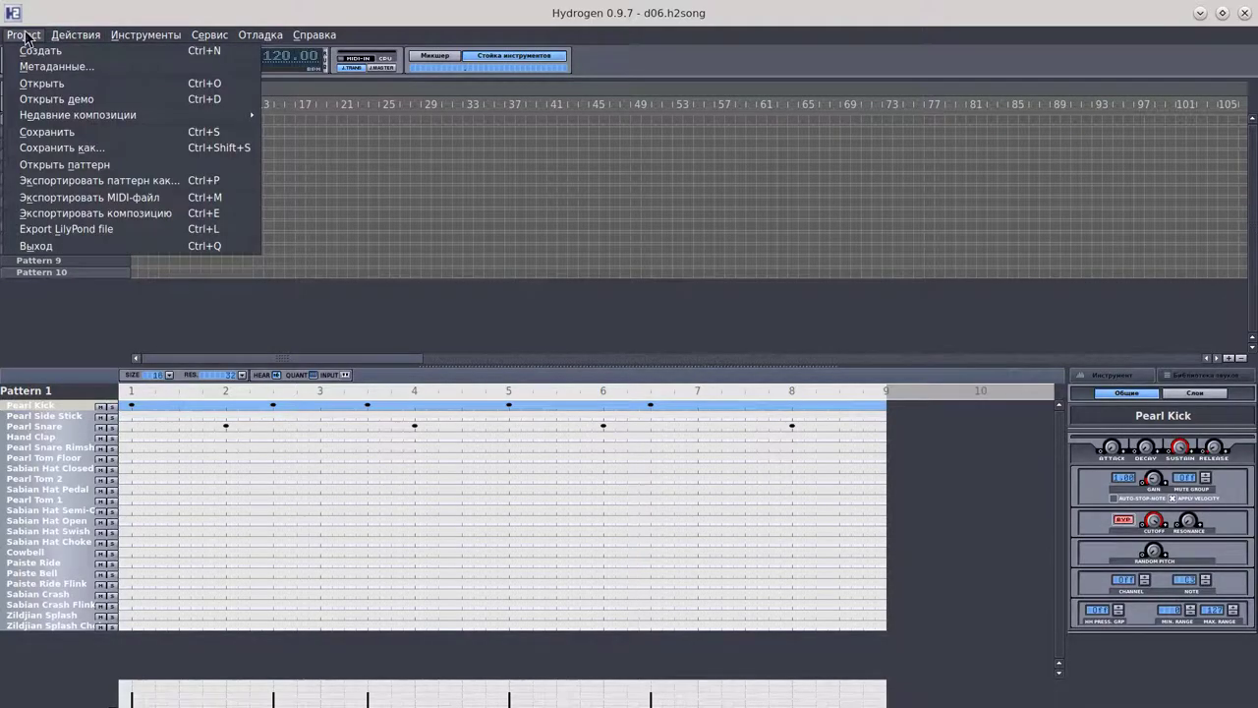
left_click(62, 92)
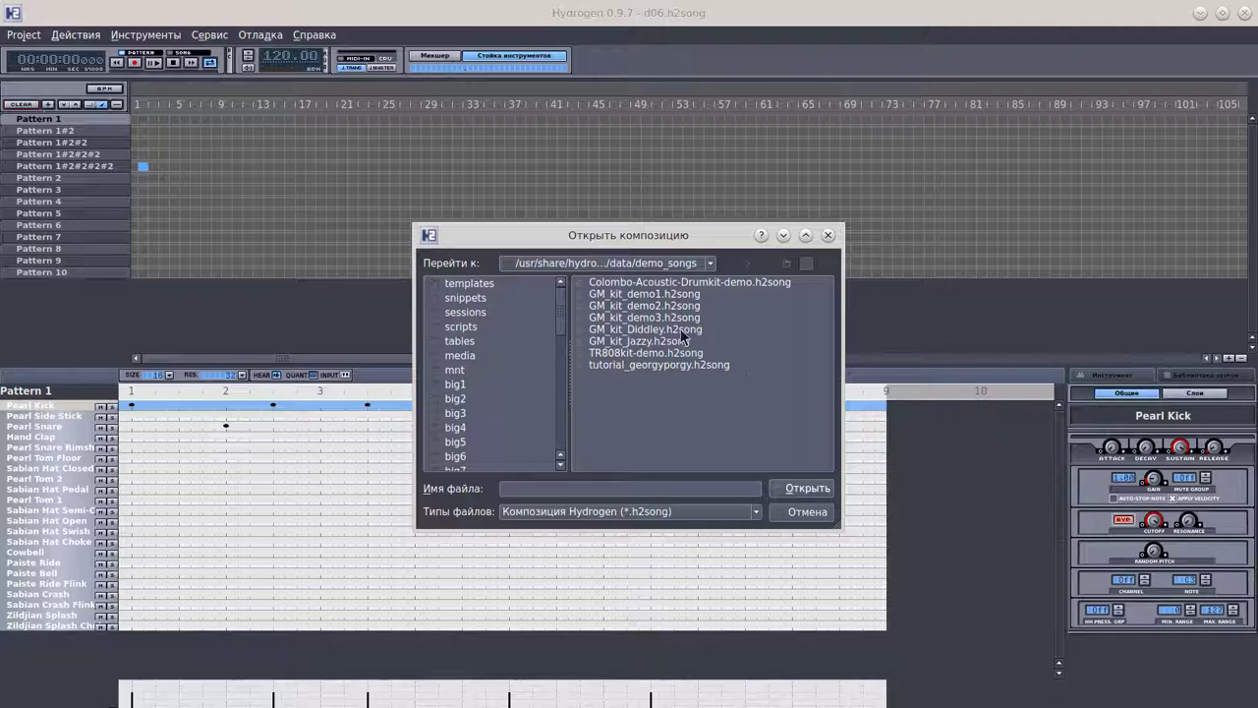
double_click(625, 285)
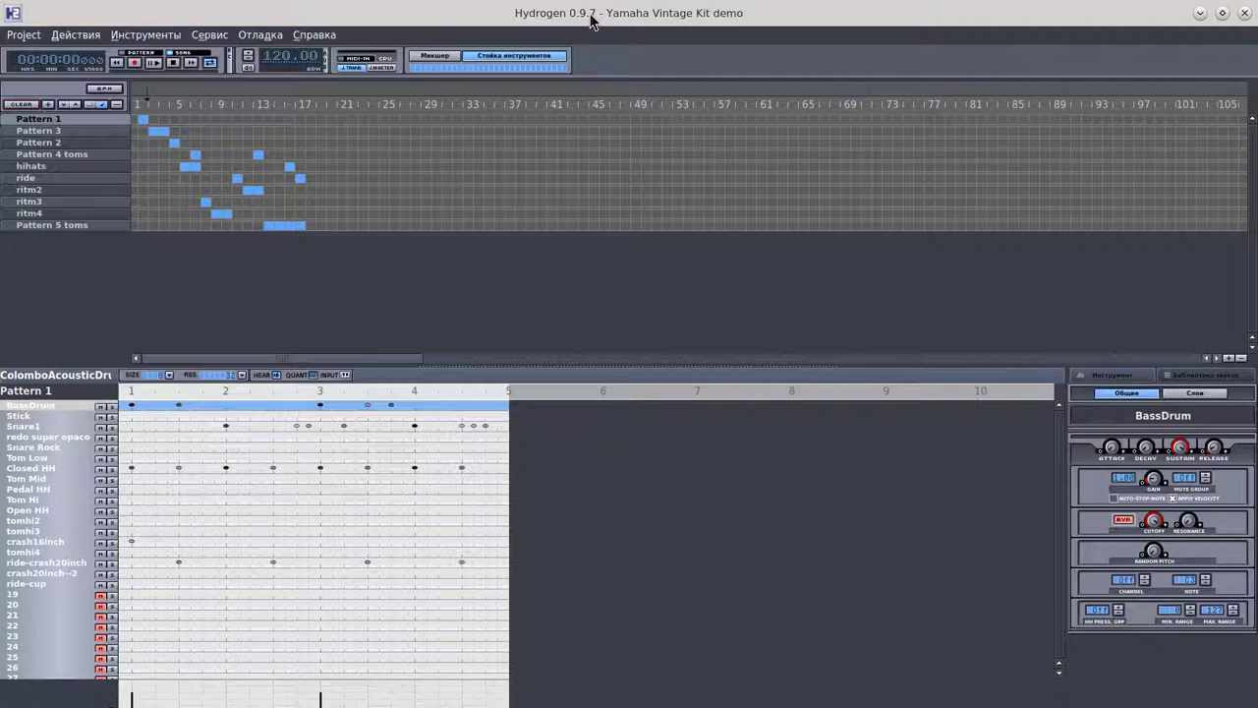
Open the sound library import dialog and look through the online drumkits from the hydrogen-music.org feed
left_click(151, 35)
left_click(142, 36)
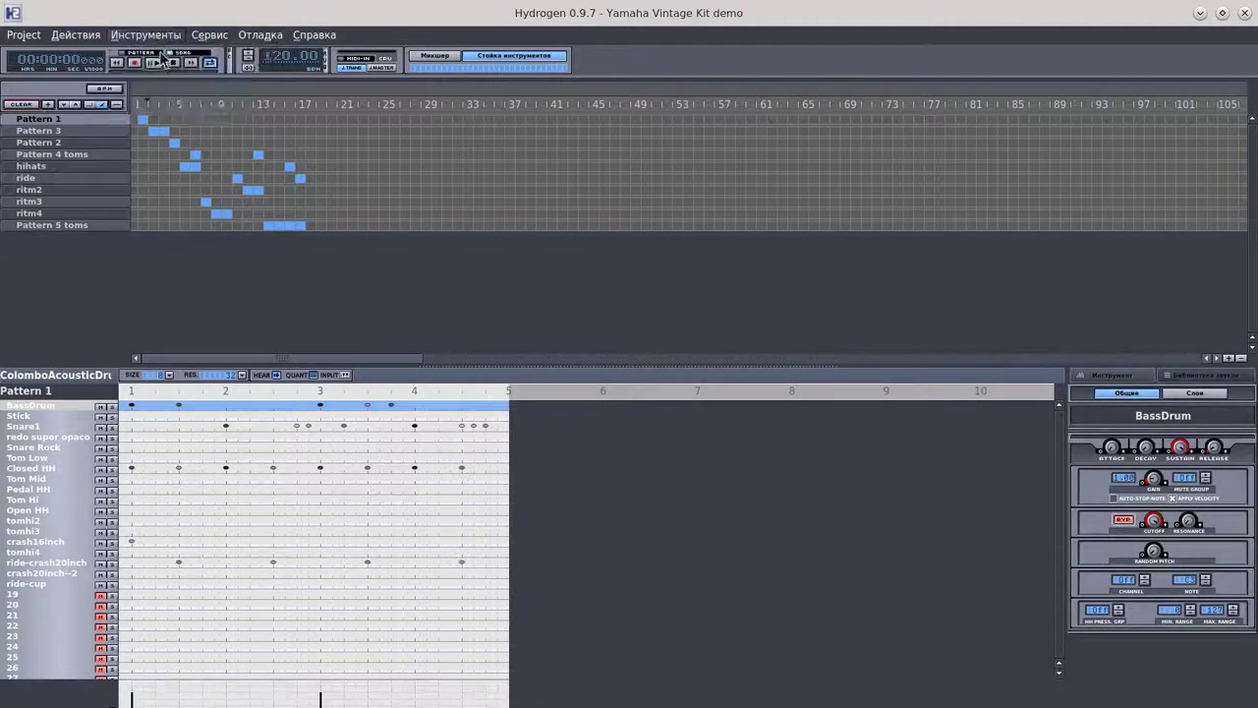
left_click(134, 35)
left_click(196, 114)
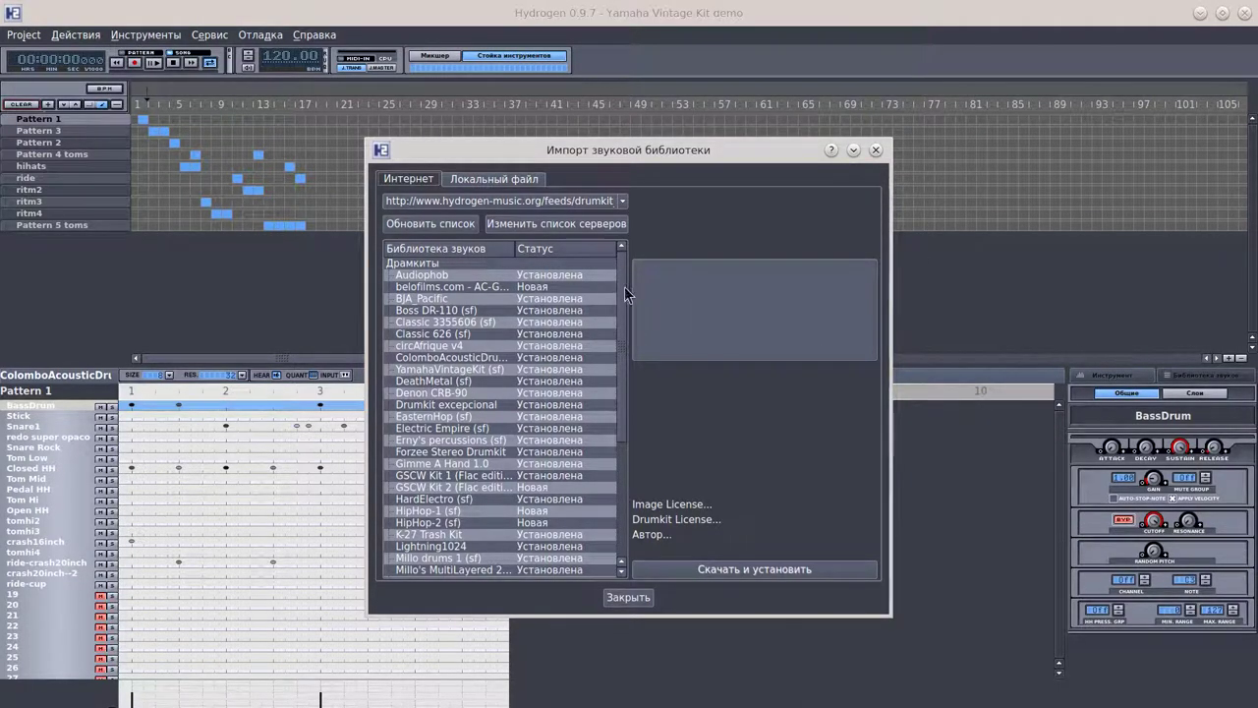
scroll(619, 326, "down", 5)
scroll(615, 488, "up", 5)
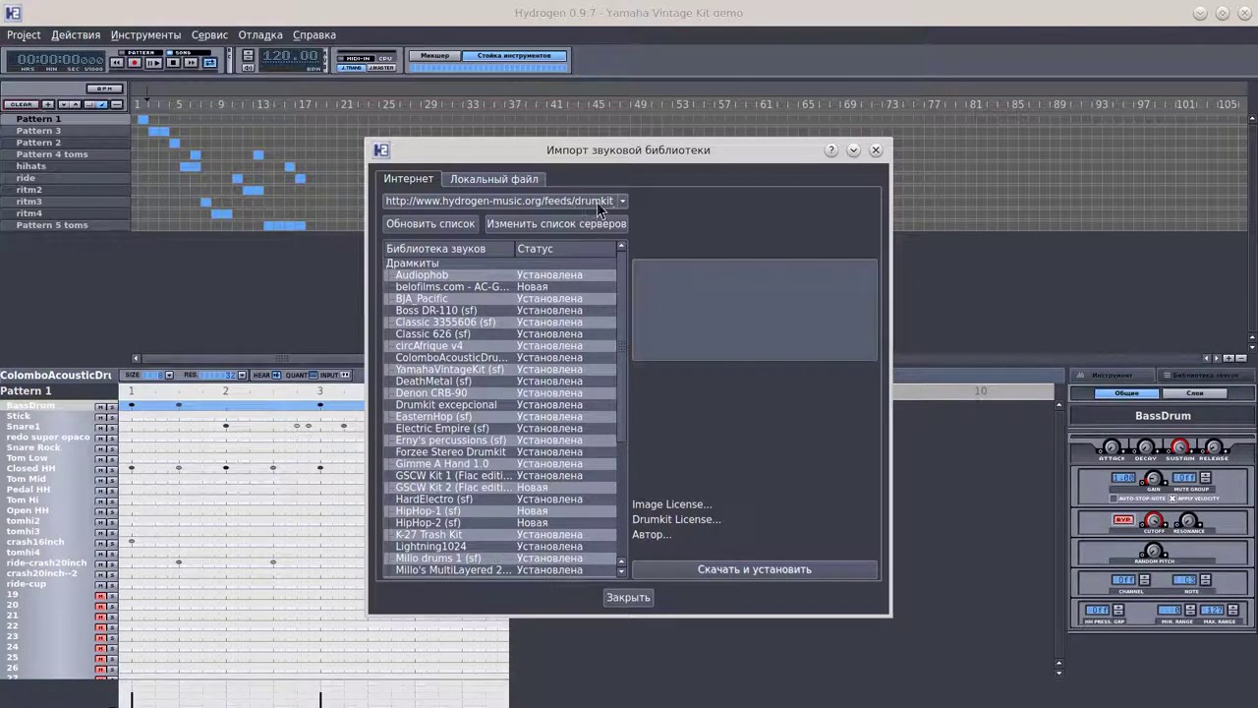
Switch the import source to the musical-artifacts.com Hydrogen drumkit list
left_click(622, 200)
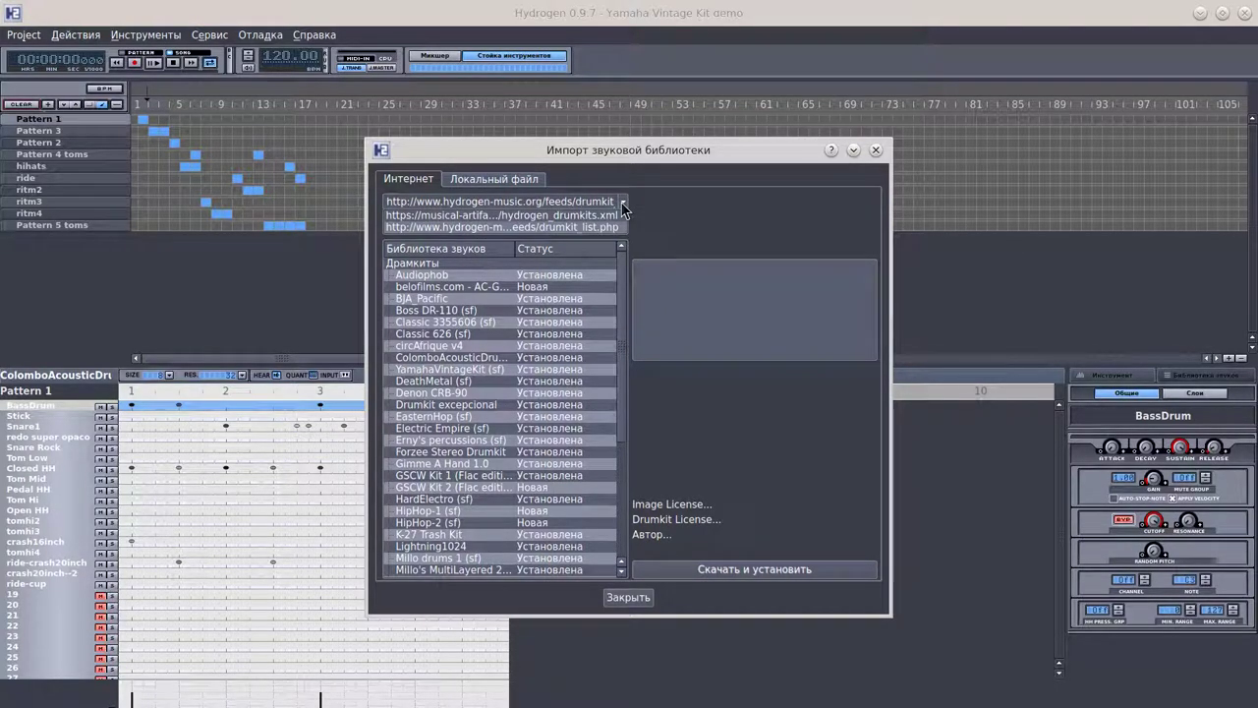
left_click(492, 214)
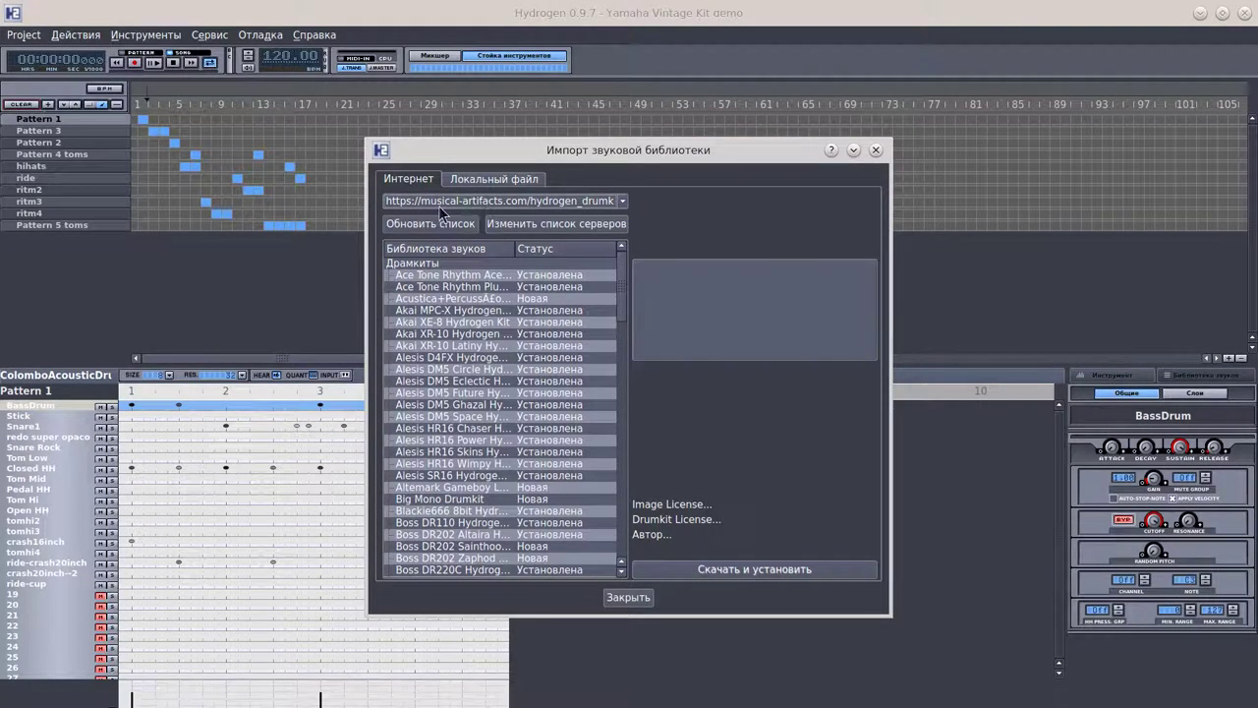
left_click(600, 202)
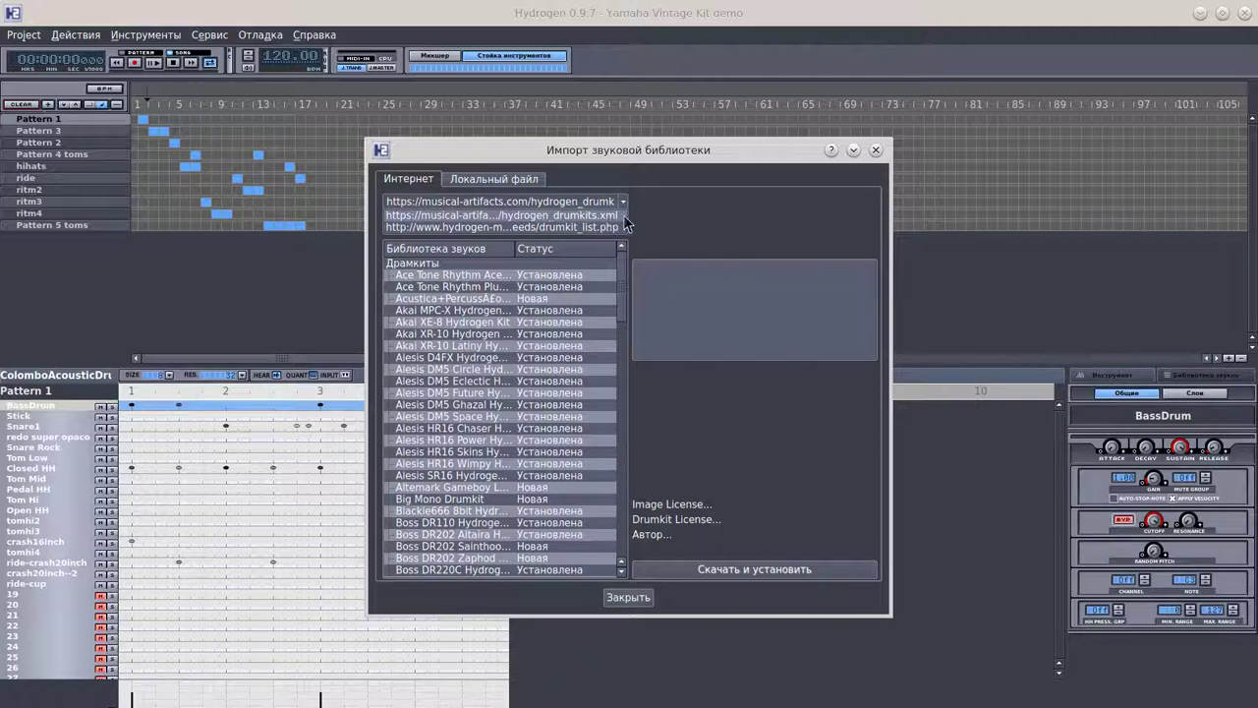
left_click(618, 214)
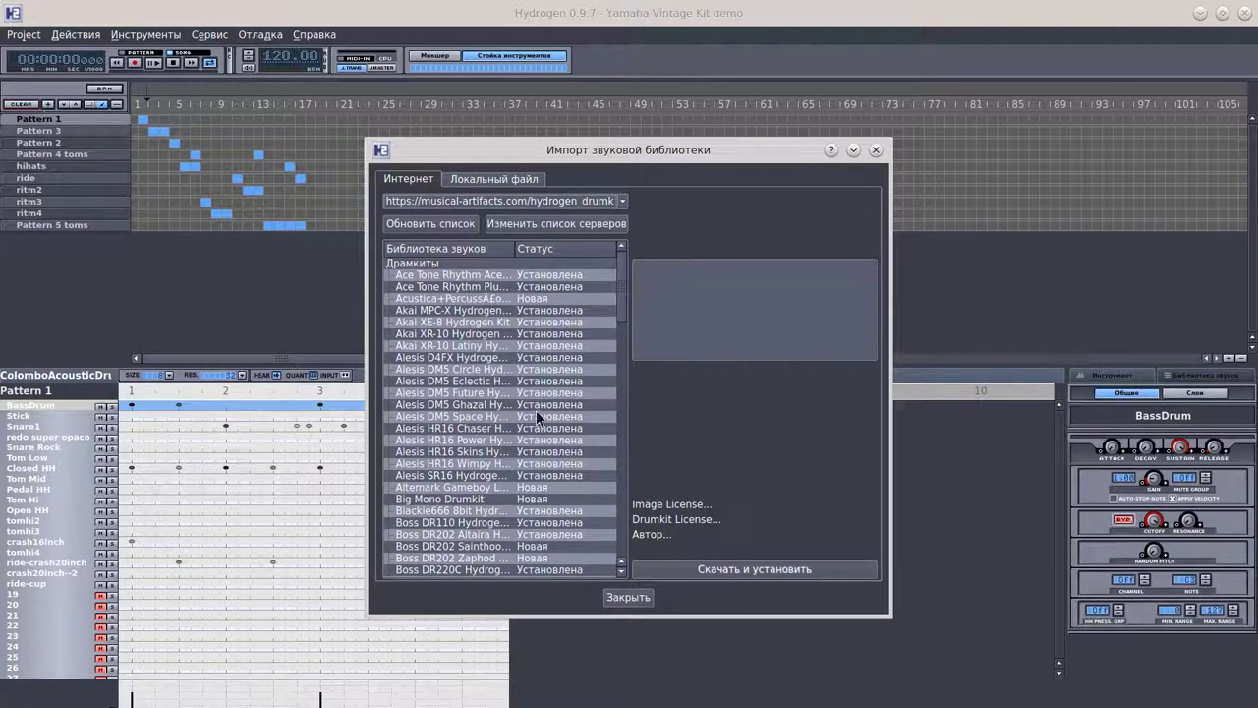
Download and install the Boss DR202 Sainthood Hydrogen Kit from the online drumkit list
scroll(542, 432, "down", 4)
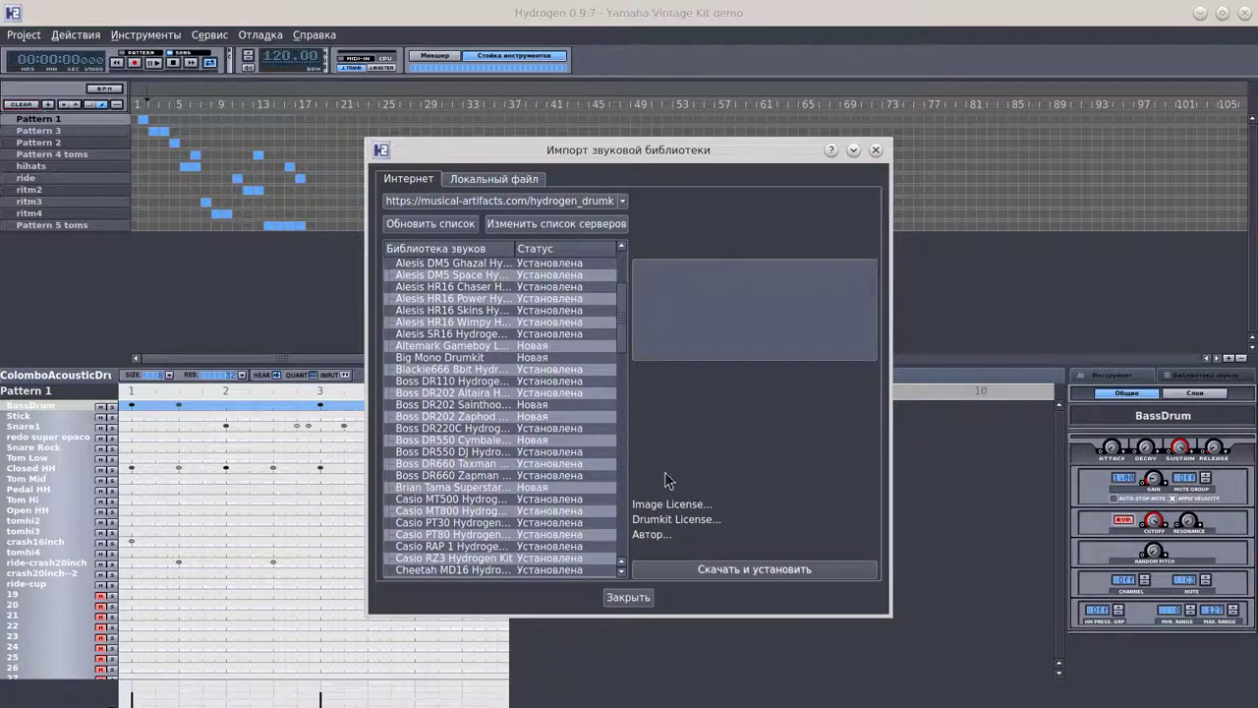
left_click(459, 404)
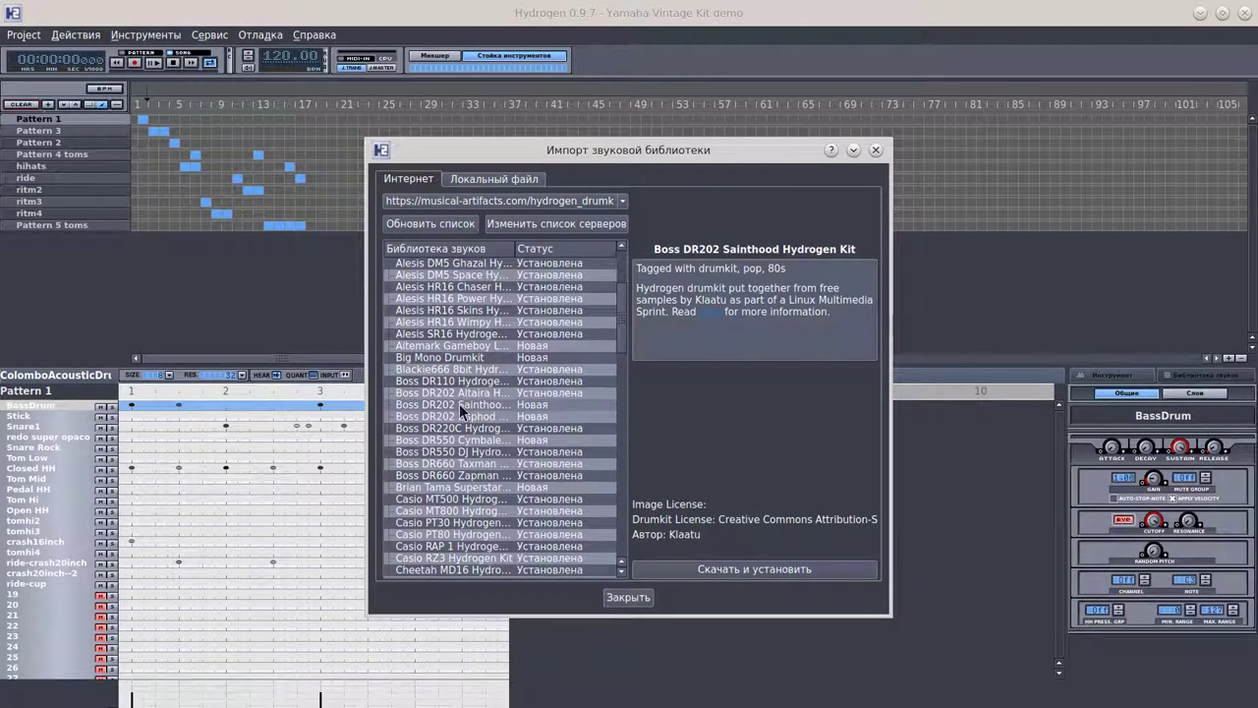
left_click(726, 569)
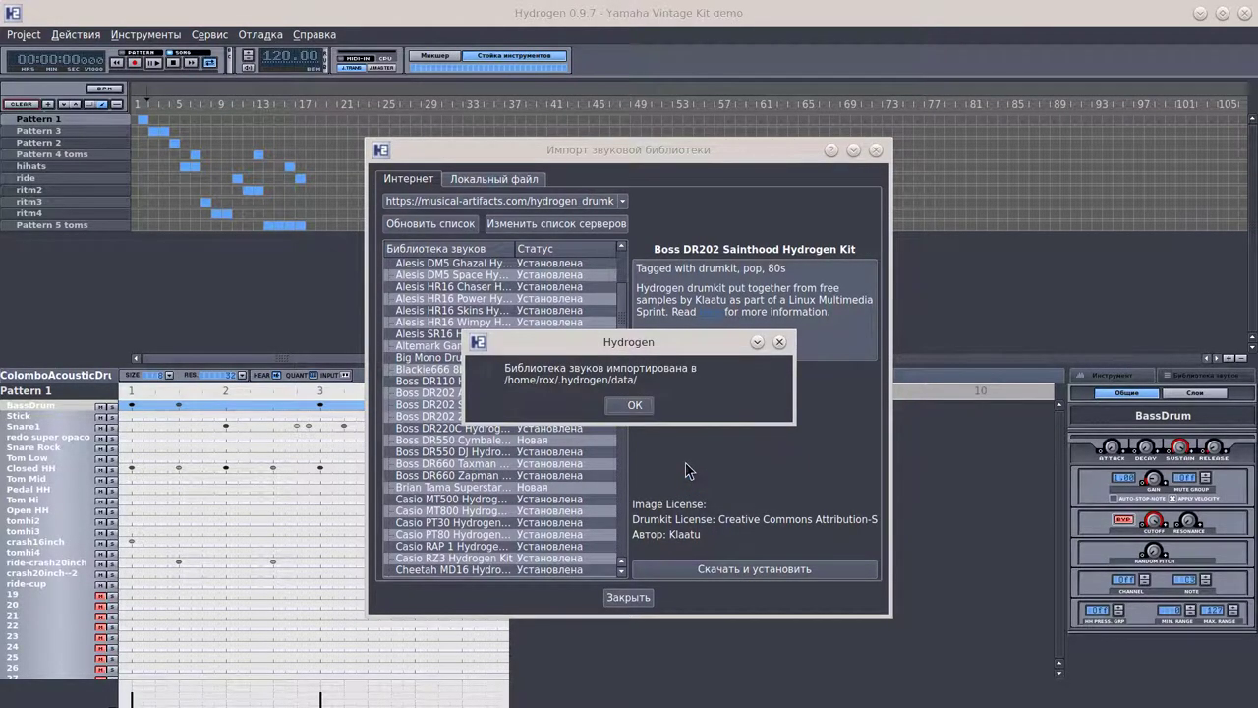
left_click(635, 405)
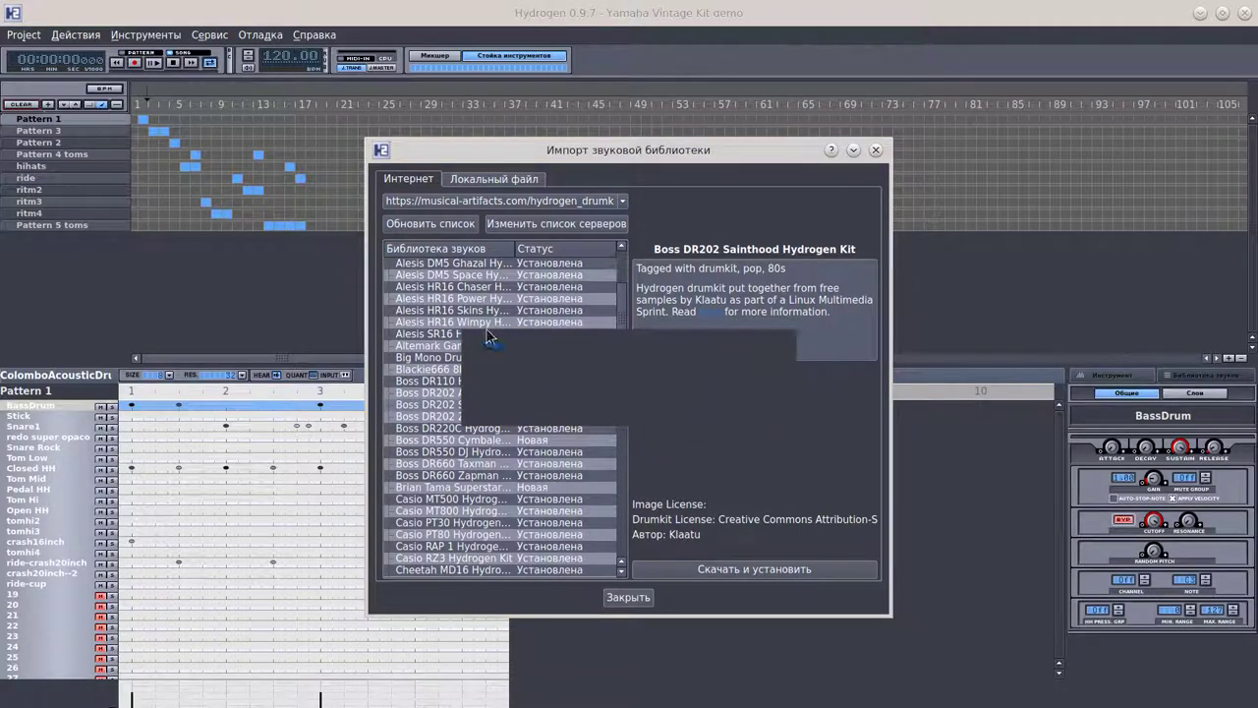
Set the import source back to the hydrogen-music.org feed and look through its drumkits
left_click(490, 177)
left_click(436, 175)
left_click(487, 201)
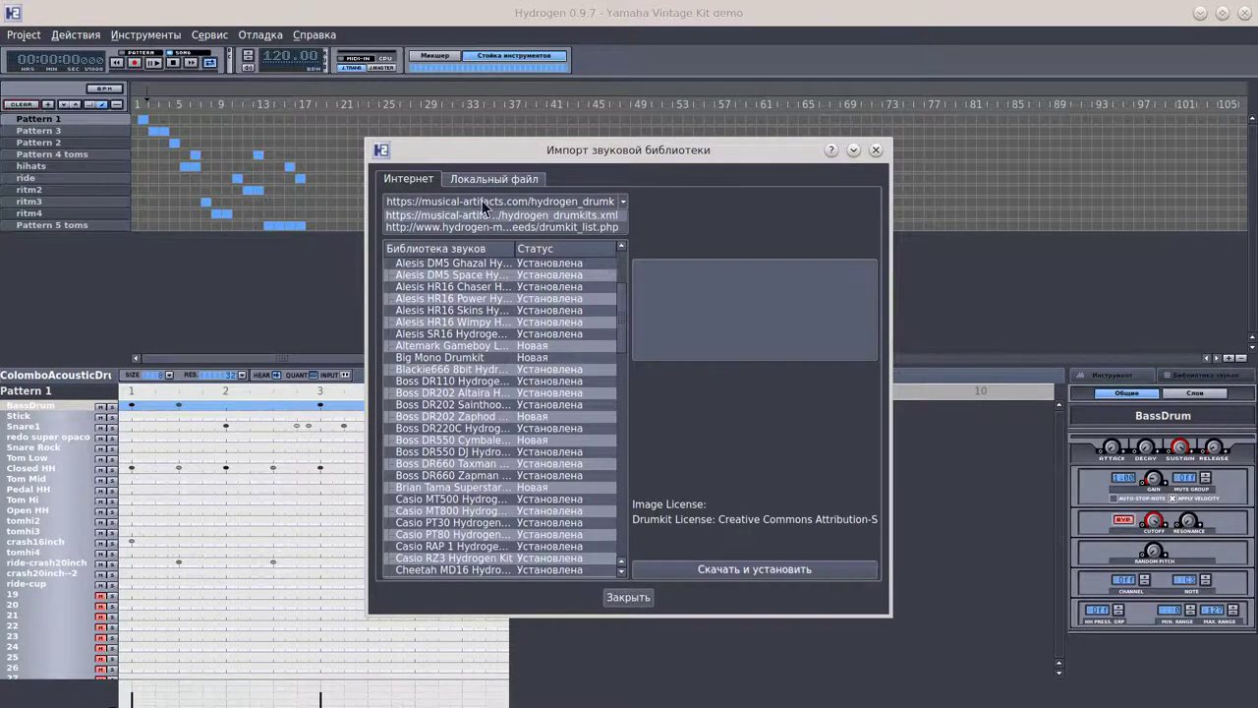
left_click(479, 227)
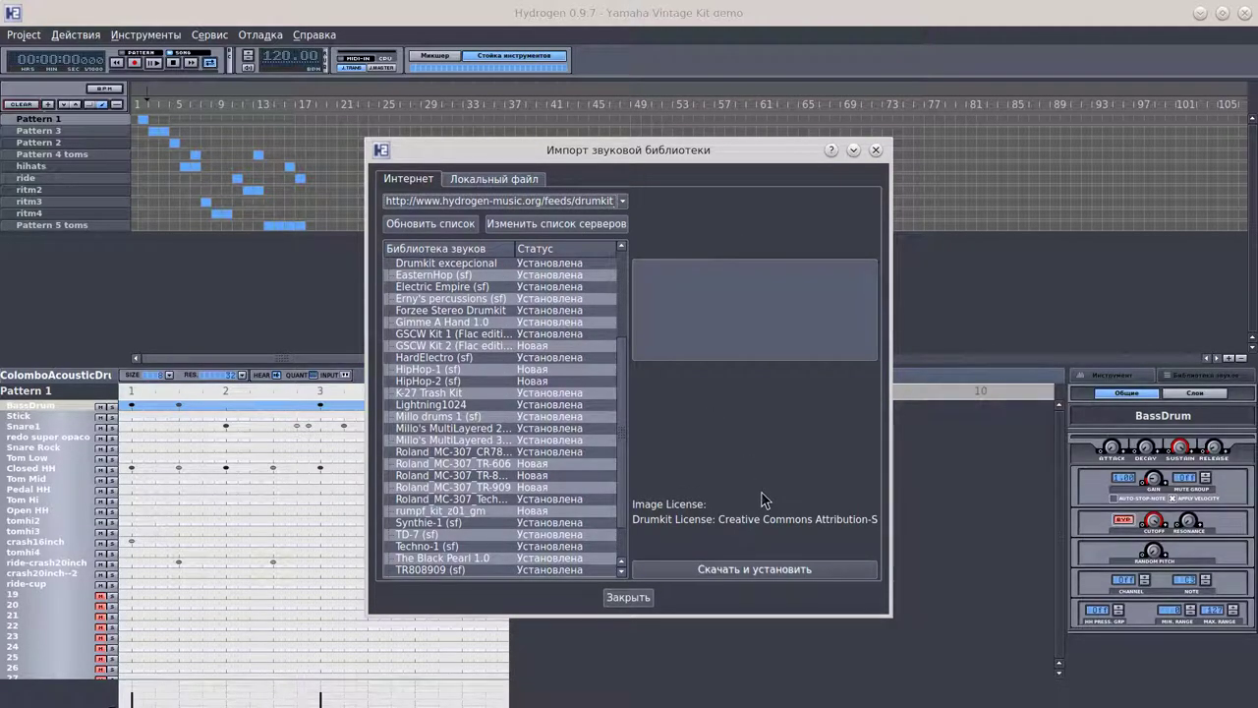
left_click_drag(619, 361, 618, 261)
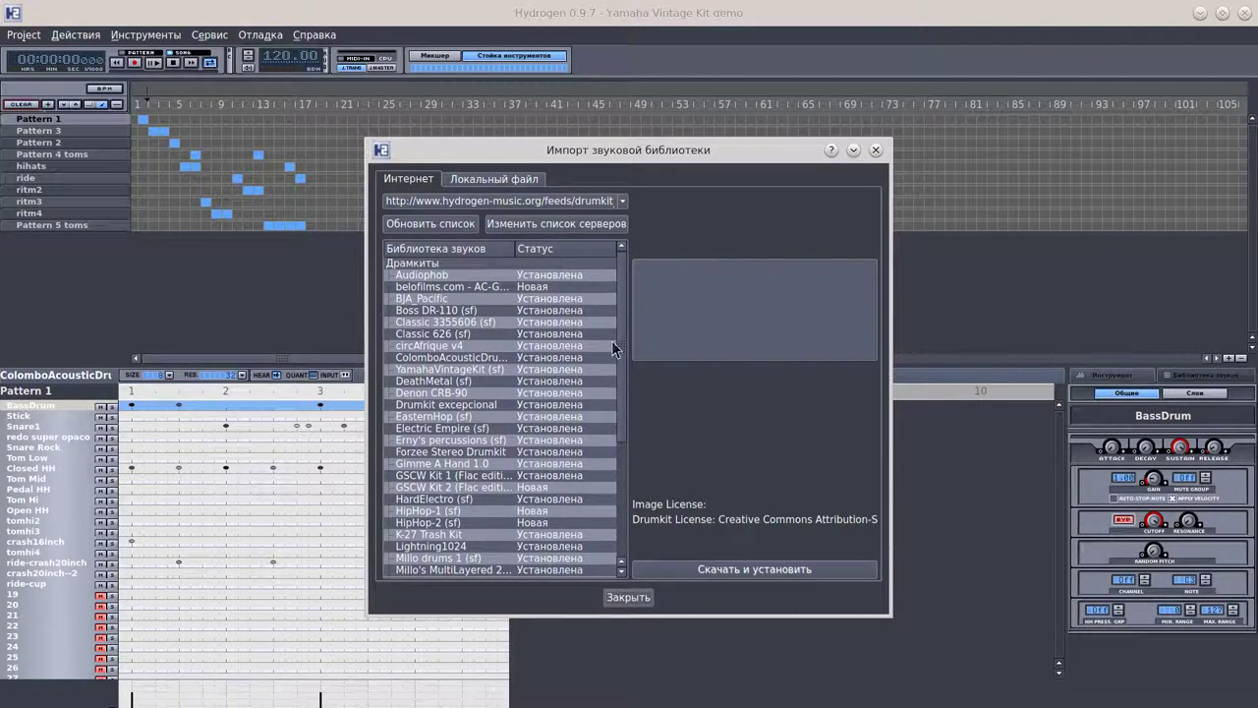
Close the import dialog and Hydrogen, and save the test-04 session in Ardour
left_click(620, 598)
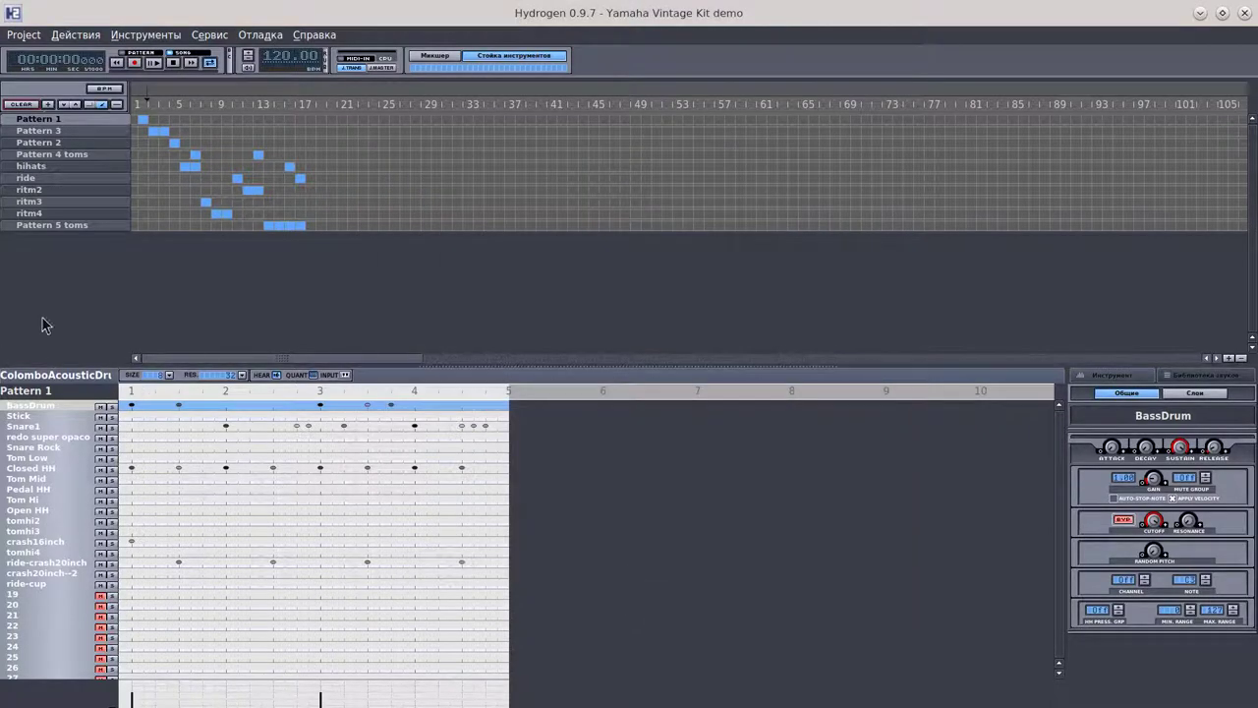
left_click(1246, 13)
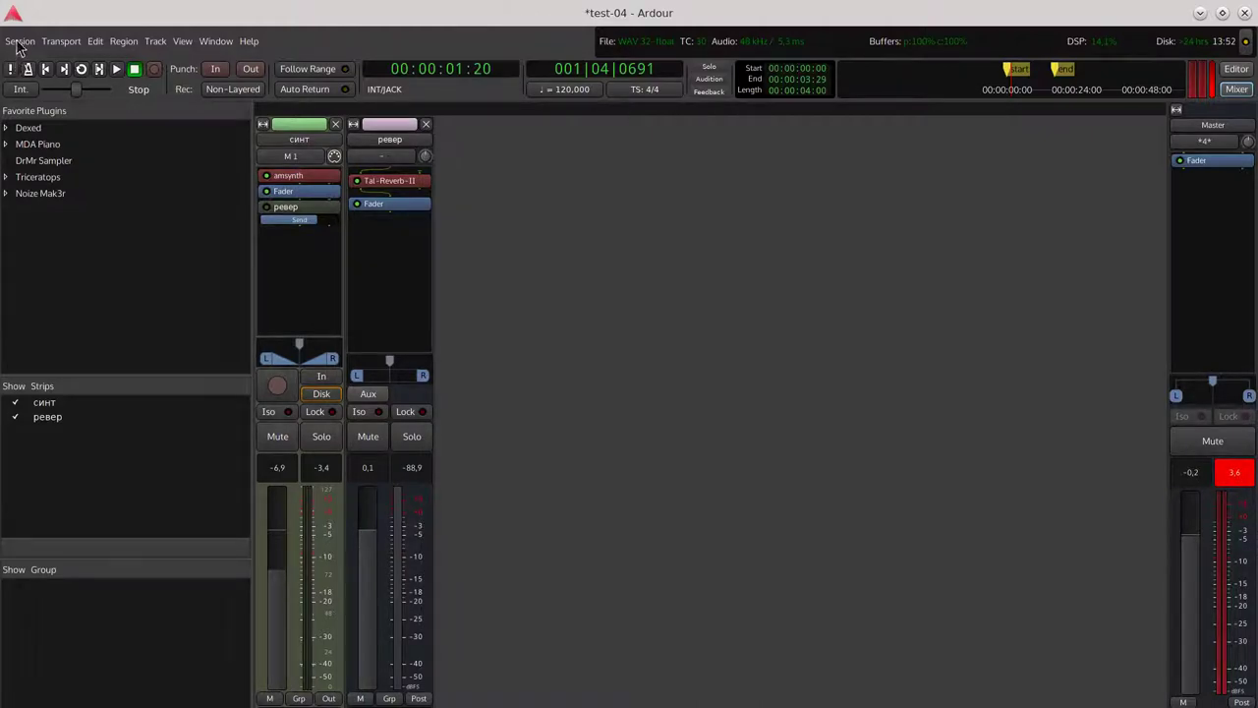
left_click(20, 41)
left_click(37, 128)
Set up one new MIDI track named d for the session
double_click(520, 227)
left_click(511, 144)
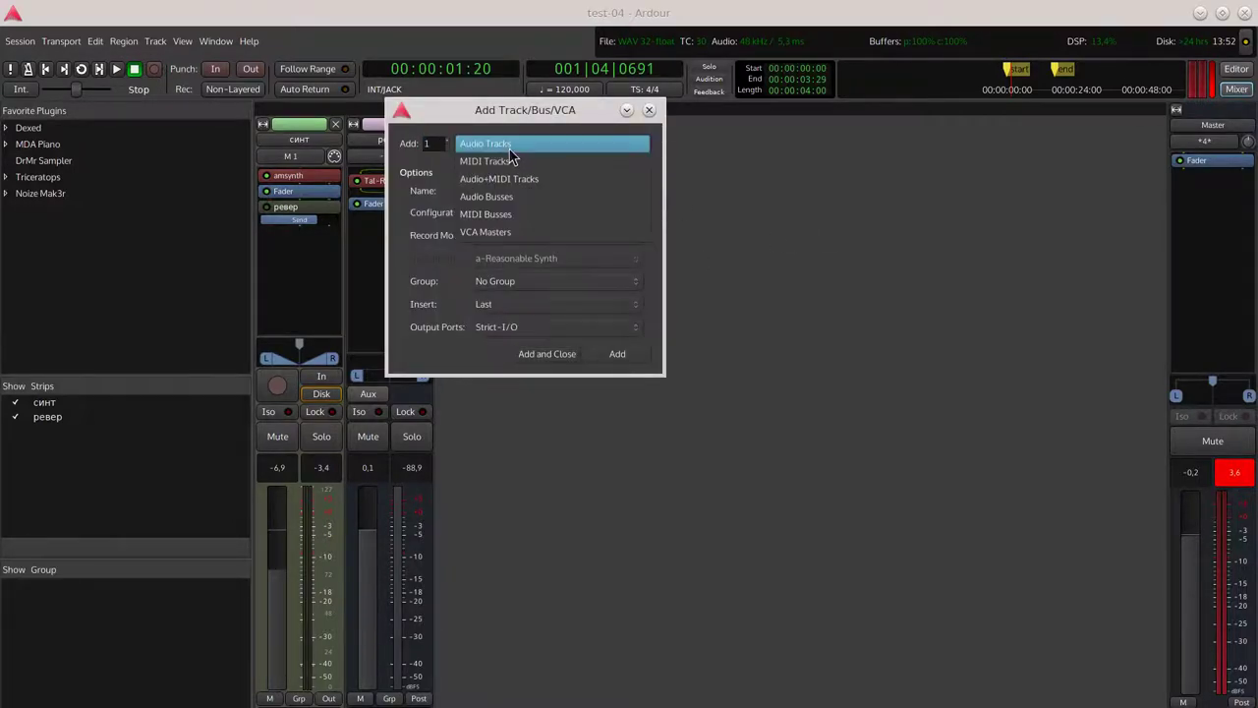
left_click(516, 160)
double_click(521, 193)
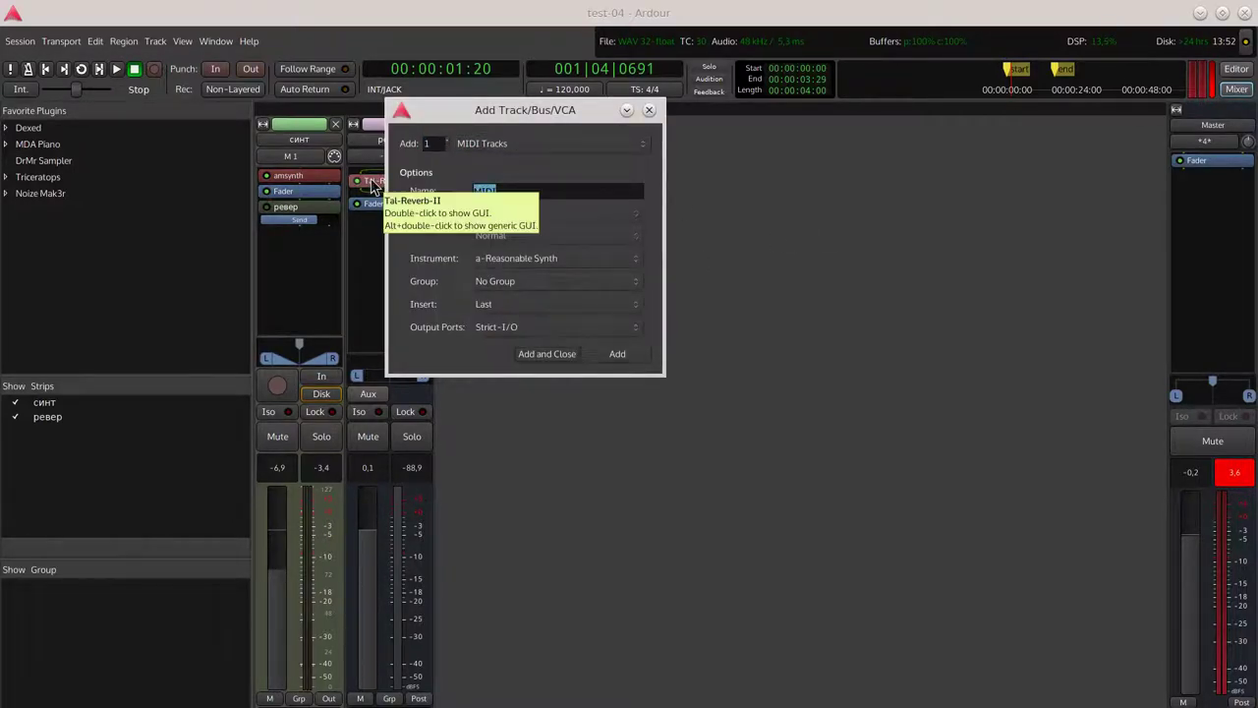
type("drm")
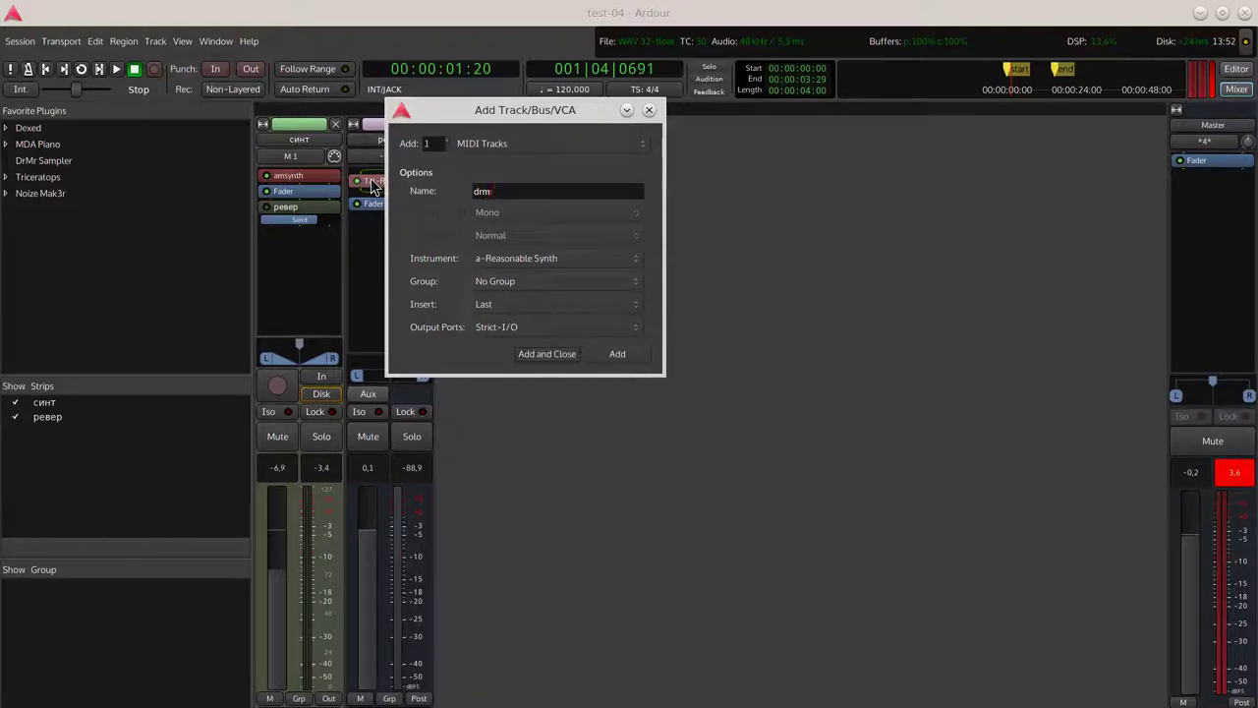
key("BackSpace")
key("BackSpace")
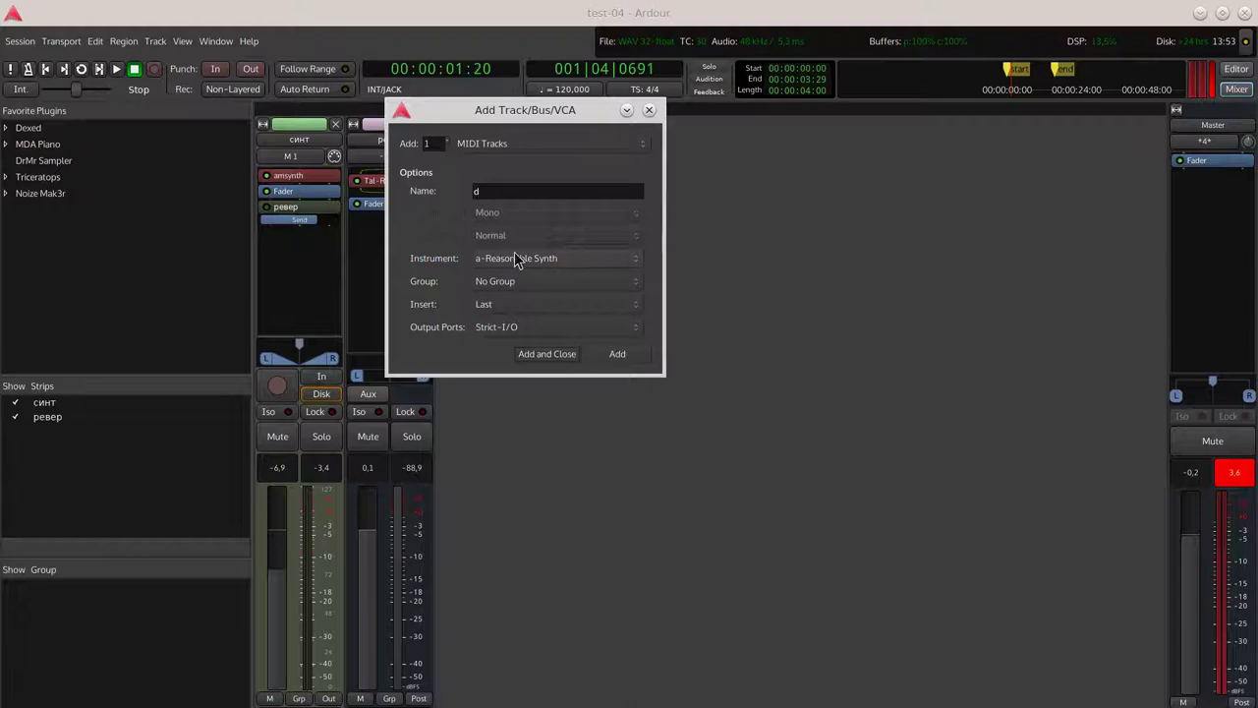
Choose DrMr Sampler as the new MIDI track's instrument and add the track
left_click(629, 261)
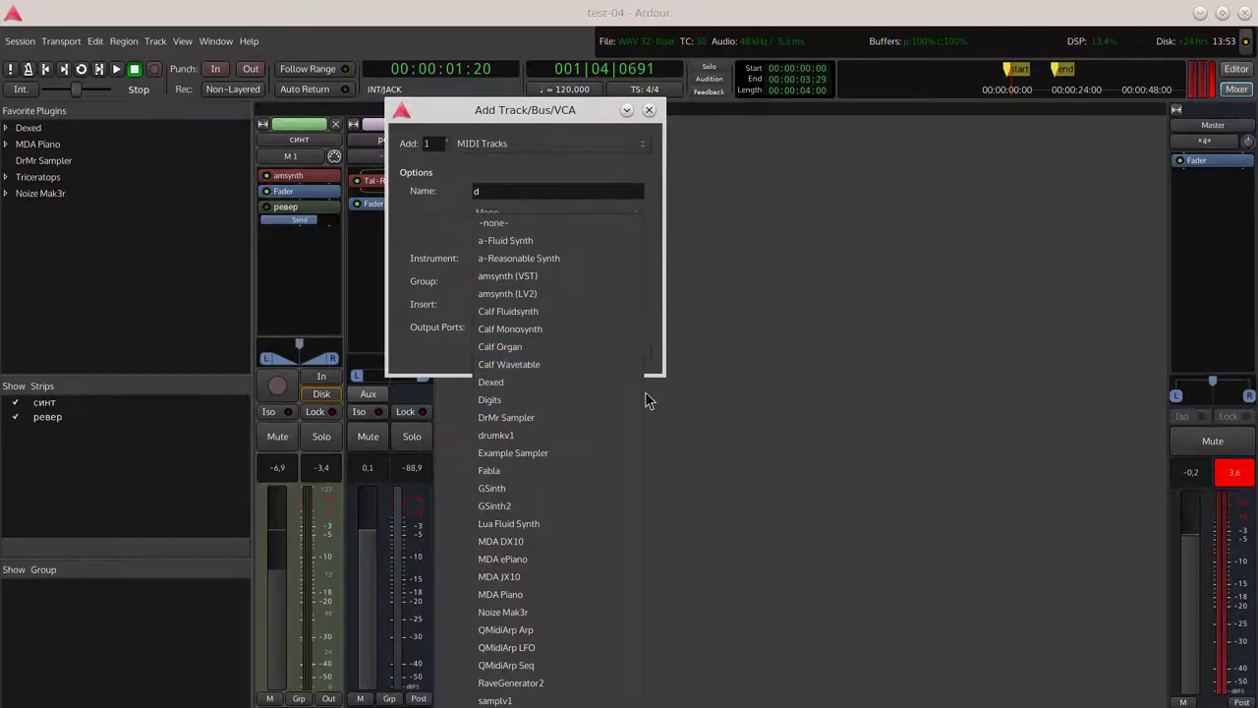
left_click(556, 418)
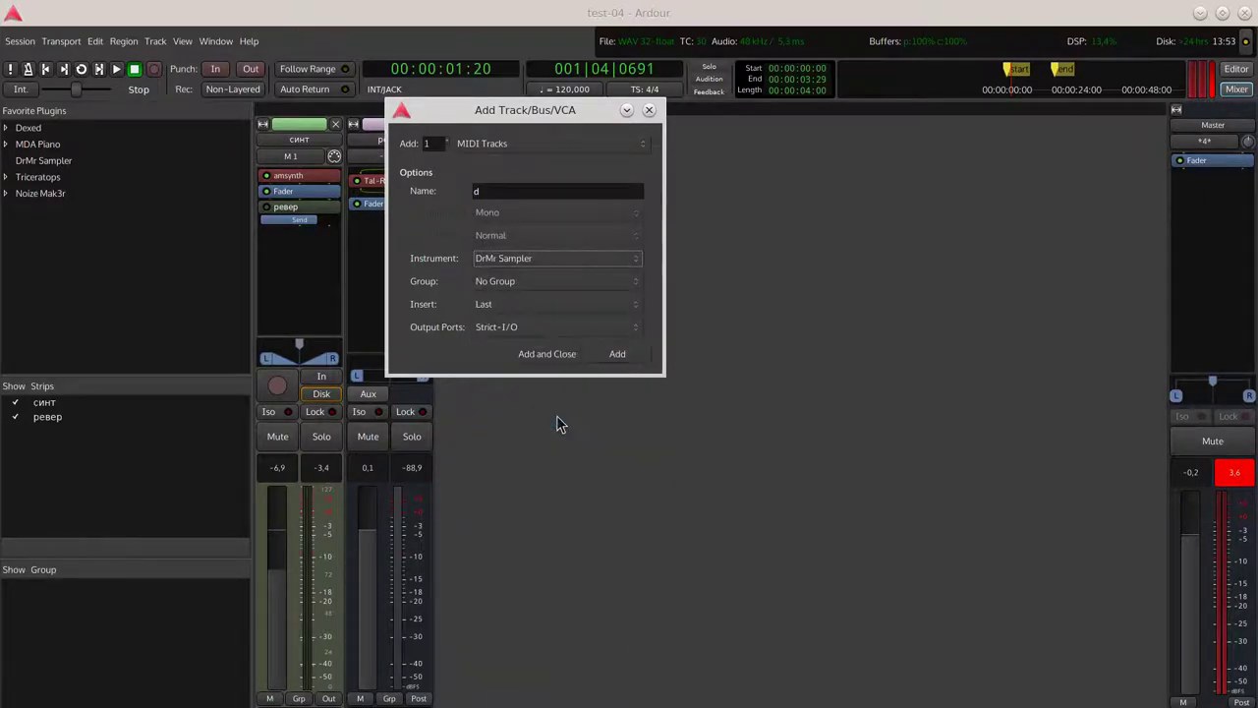
left_click(531, 356)
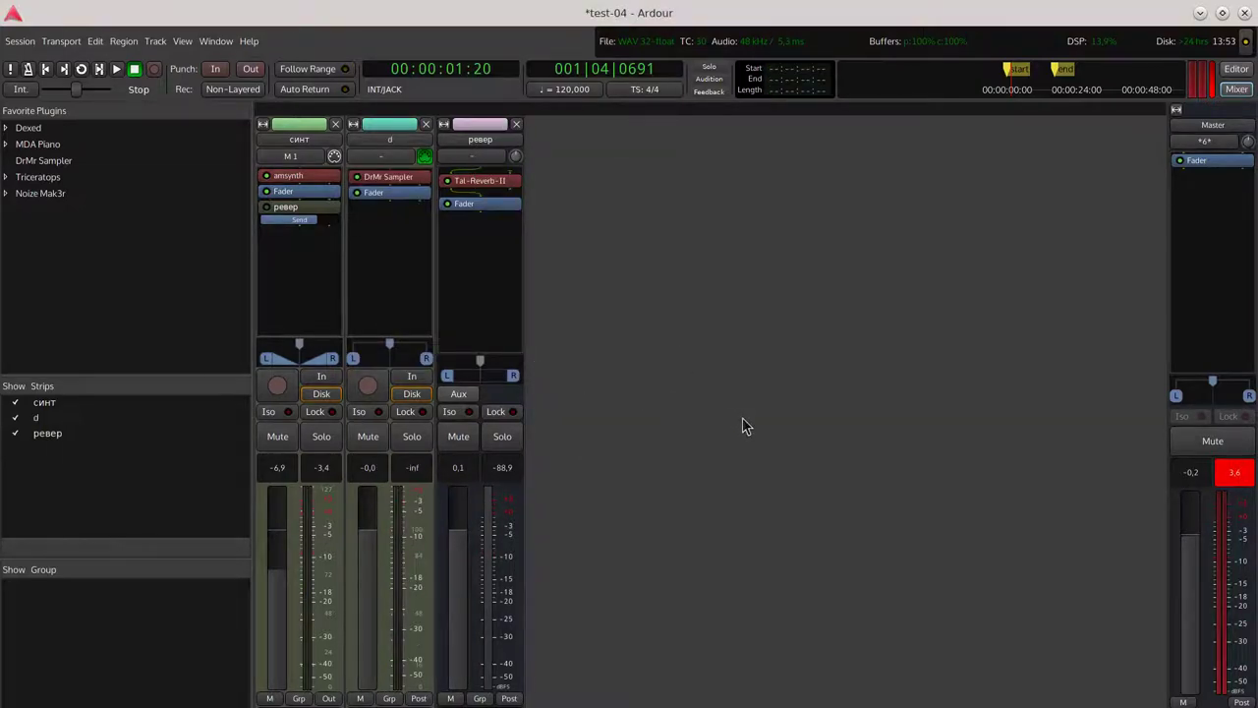
Connect track d's input to M 1 and open its DrMr Sampler window, moving it clear of the mixer strips
left_click(389, 153)
left_click(398, 194)
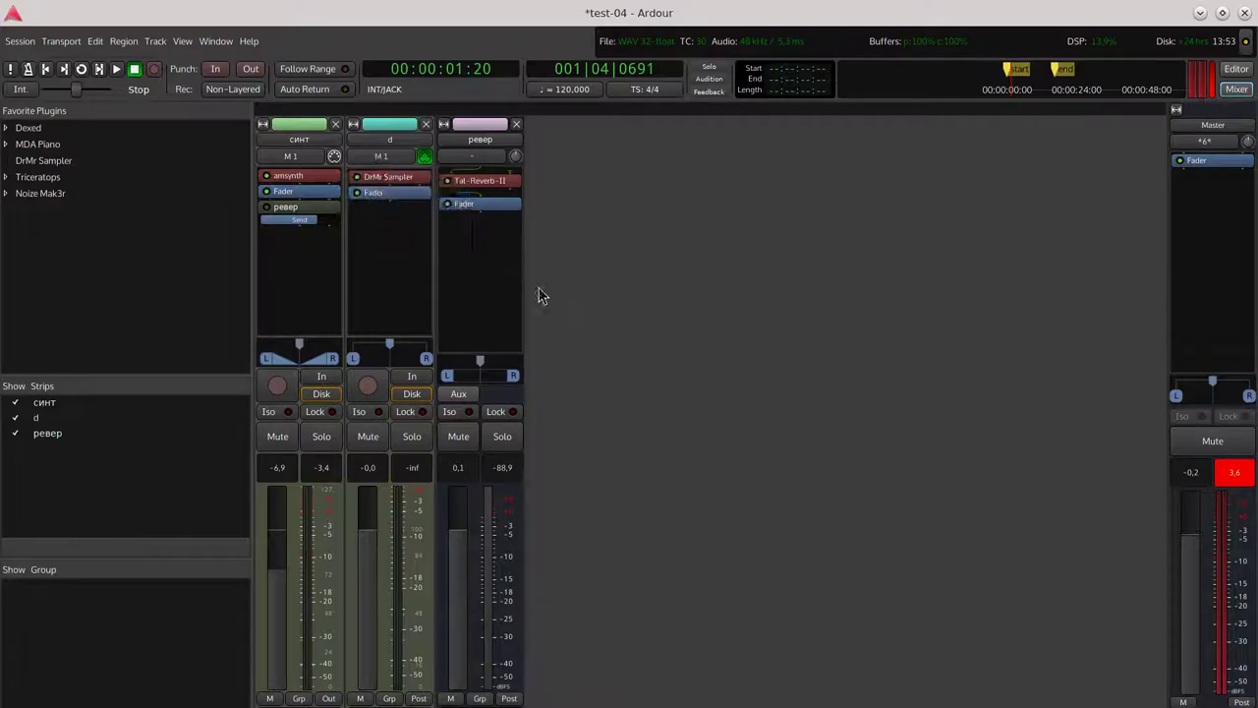
double_click(412, 182)
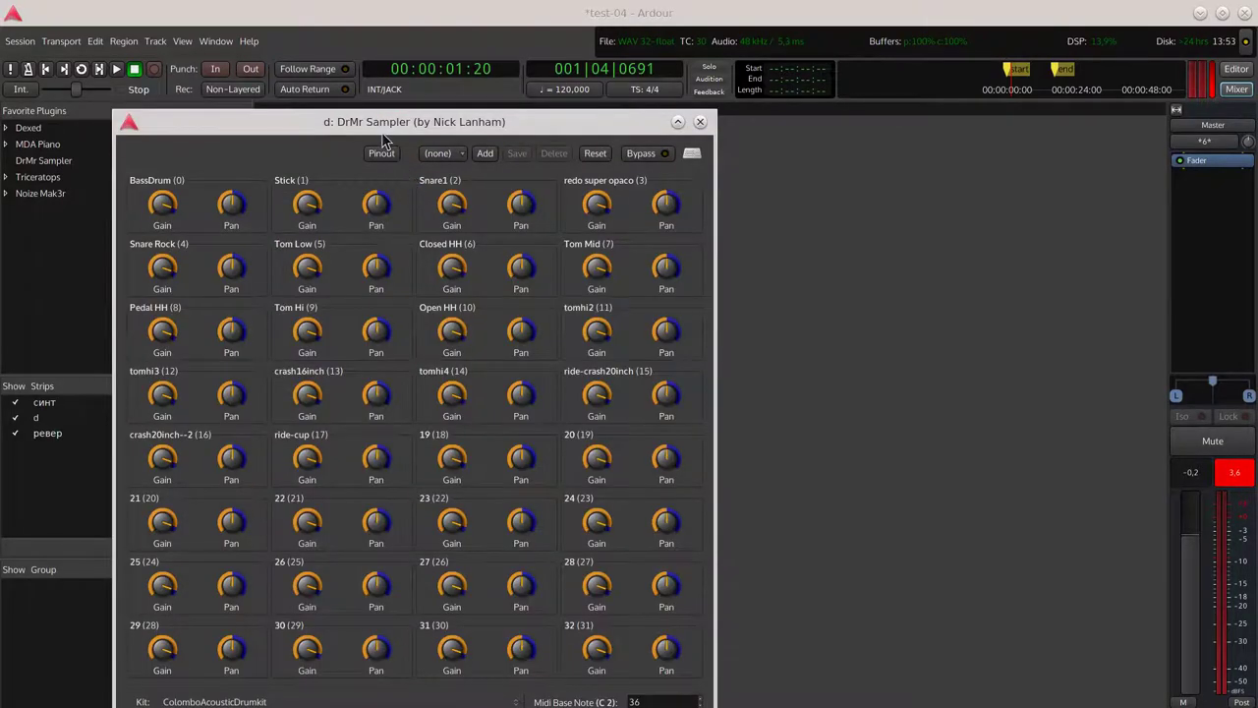
left_click_drag(379, 124, 539, 84)
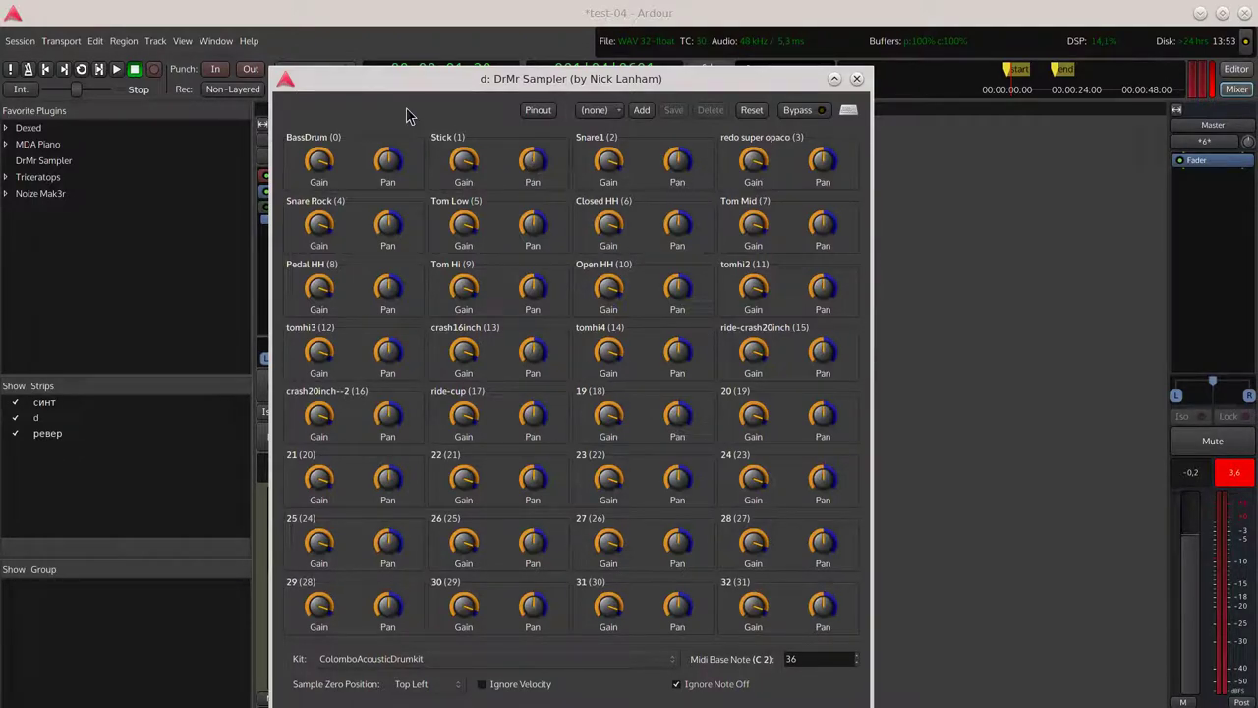
left_click_drag(437, 76, 762, 149)
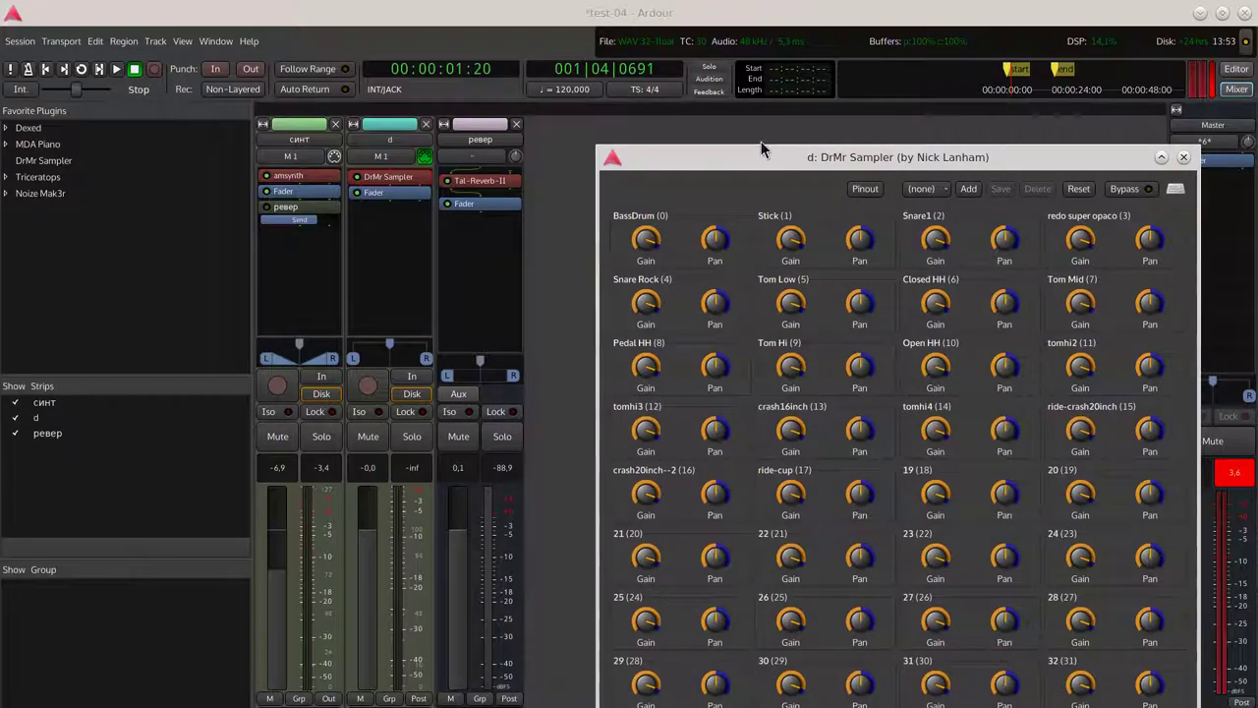
Arm track d for recording and bring its DrMr Sampler window back up over the mixer
double_click(388, 177)
left_click(366, 384)
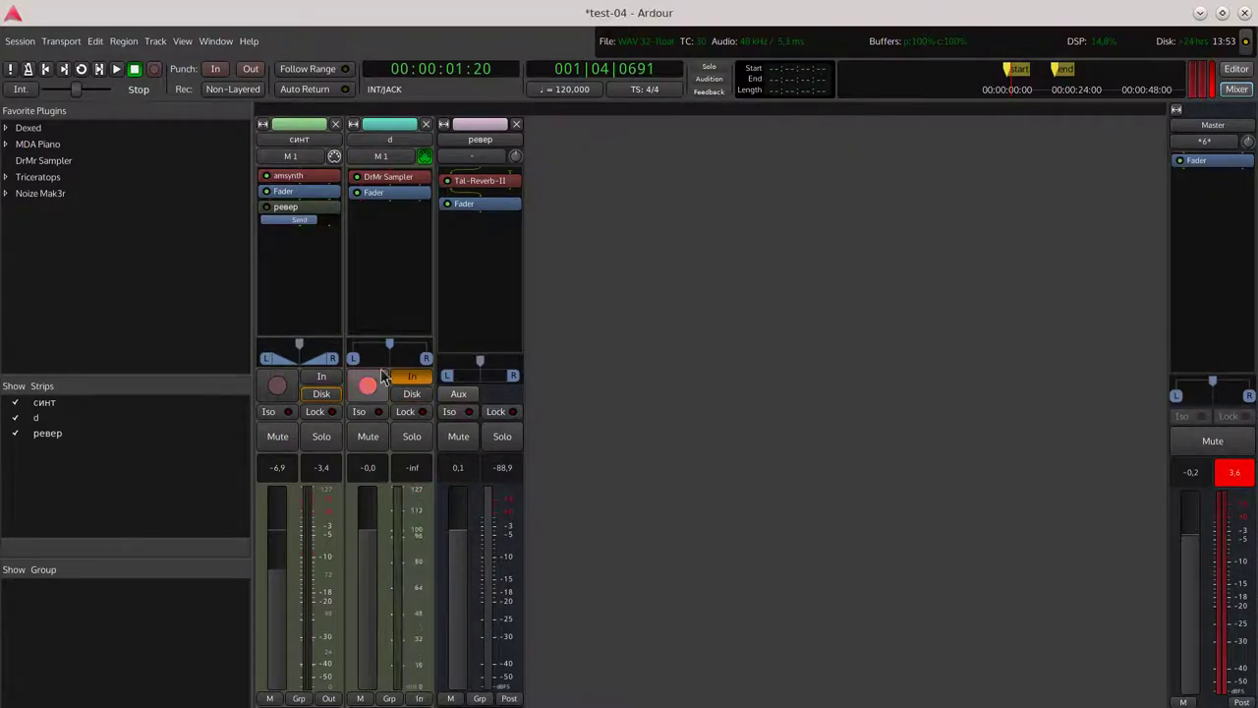
double_click(408, 173)
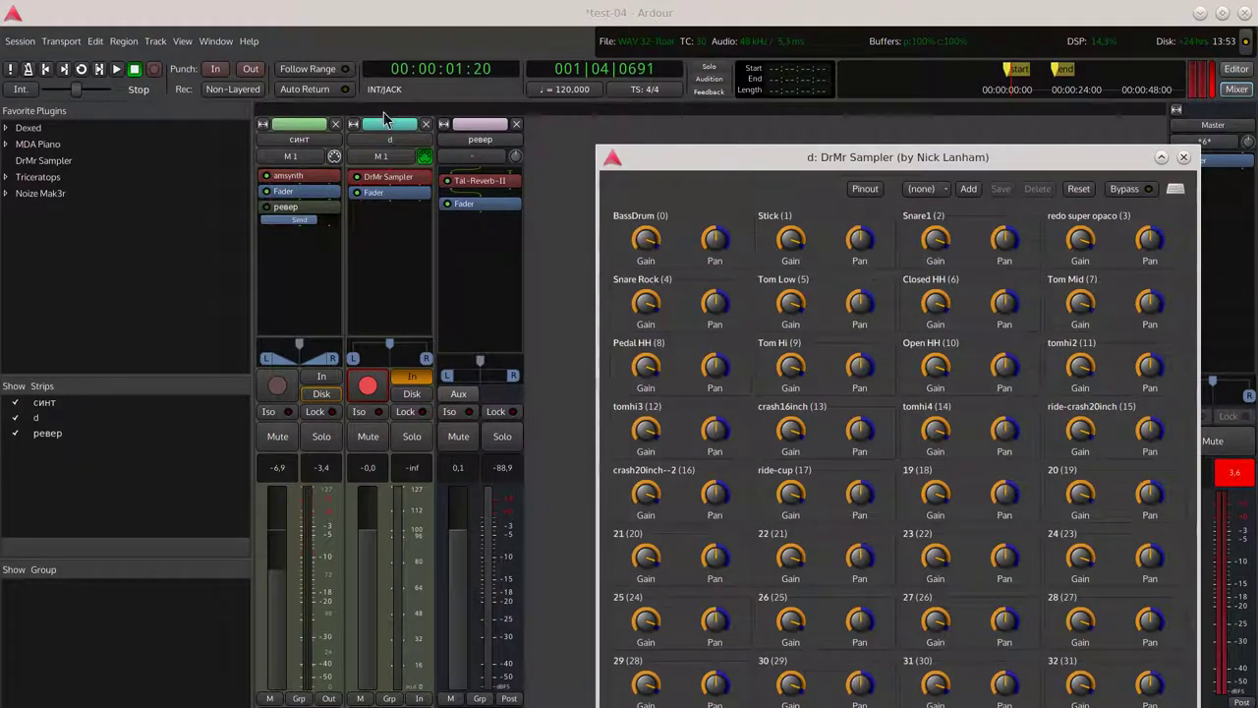
left_click_drag(701, 155, 429, 120)
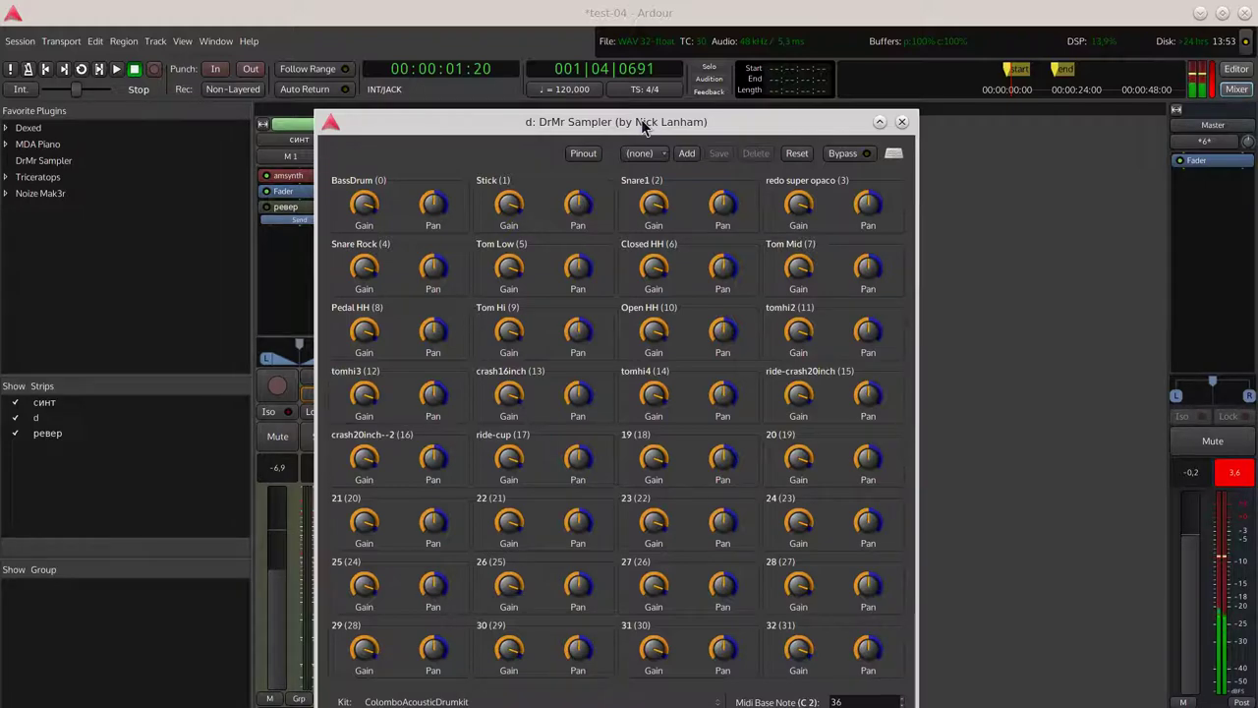
Draw a two-bar MIDI region at the start of track d in the editor and make the track taller
left_click(664, 20)
left_click(1236, 70)
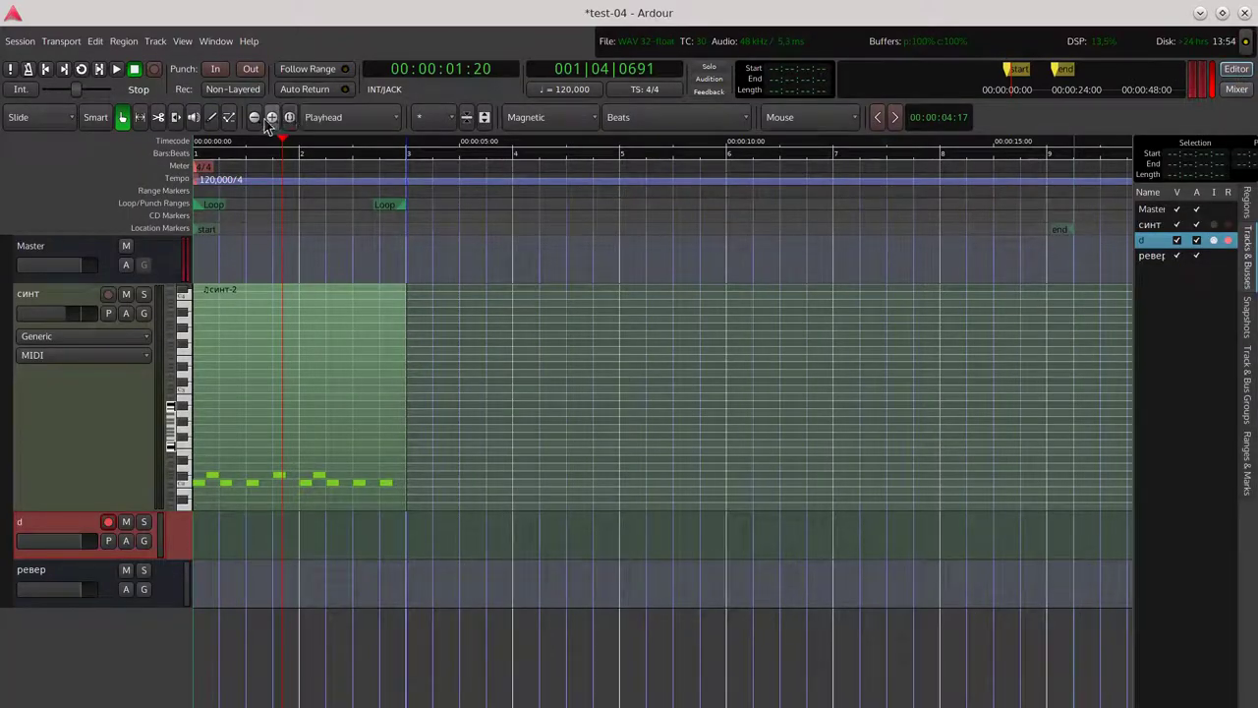
left_click(211, 117)
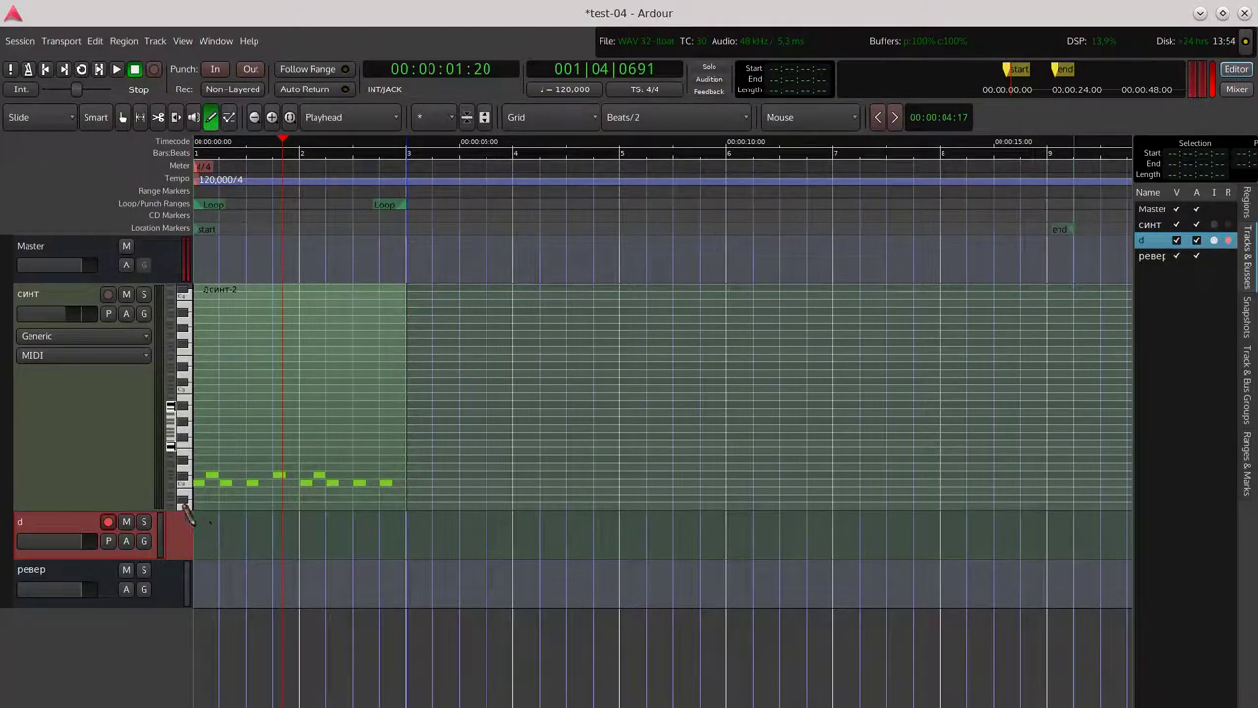
left_click_drag(400, 521, 196, 521)
mouse_move(85, 557)
left_mouse_down()
mouse_move(81, 609)
mouse_move(112, 619)
left_mouse_up()
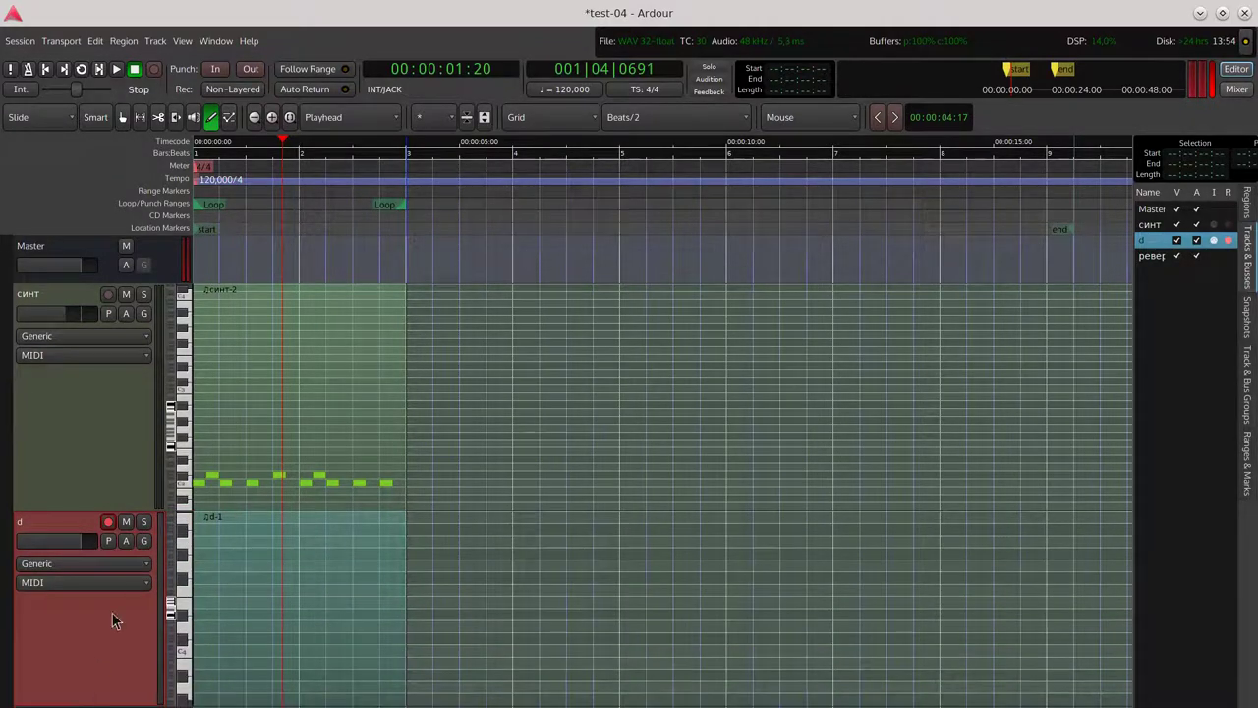
Disarm track d and set its monitoring to Disk in the mixer, returning to its region in the editor
left_click(1235, 89)
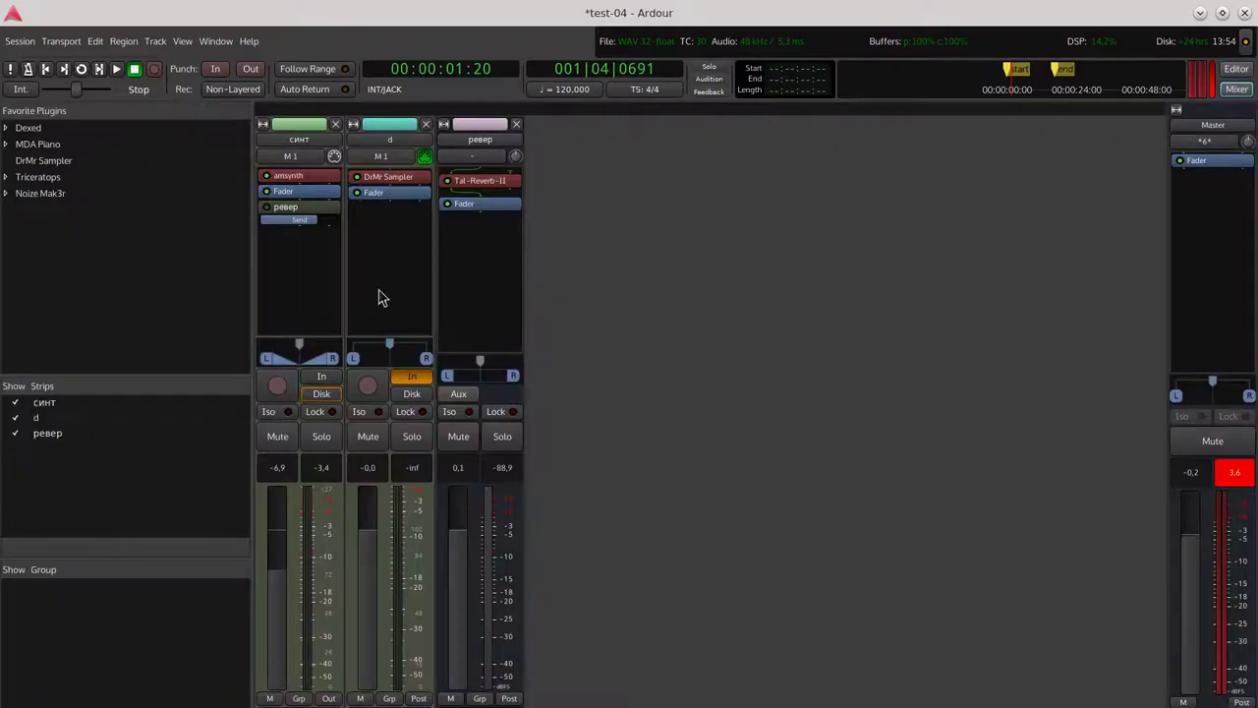
left_click(411, 393)
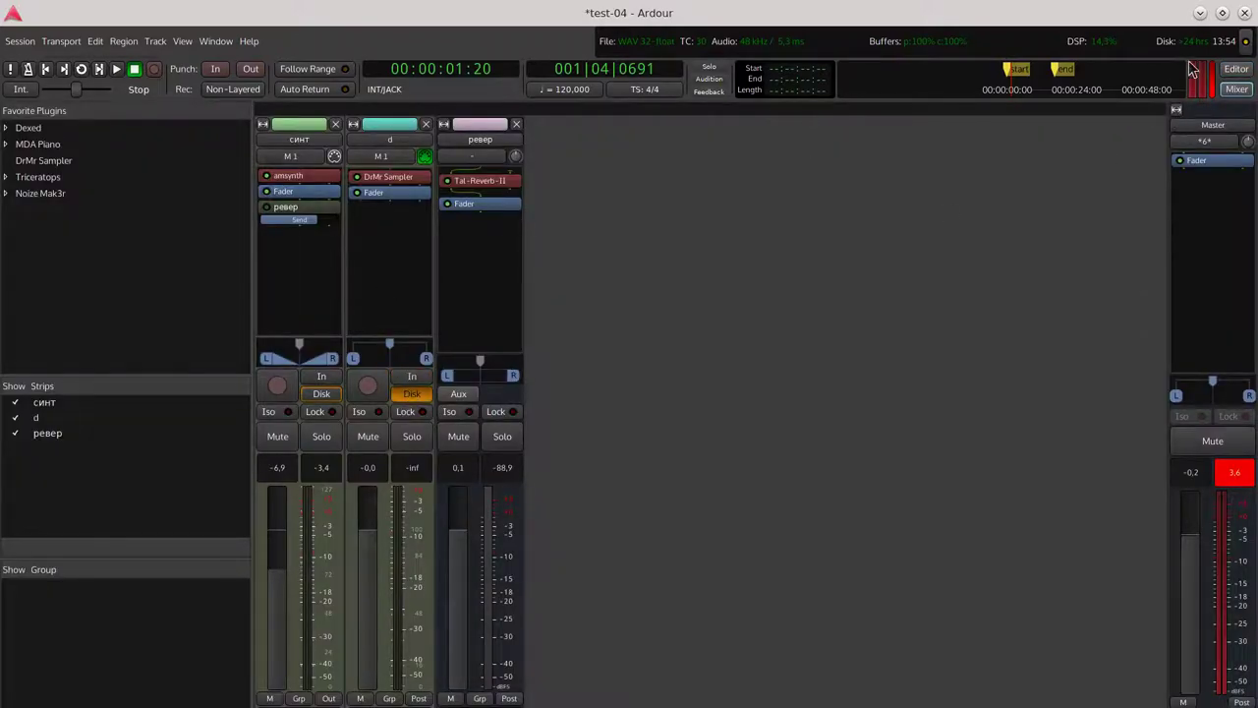
left_click(1236, 69)
scroll(96, 595, "down", 2)
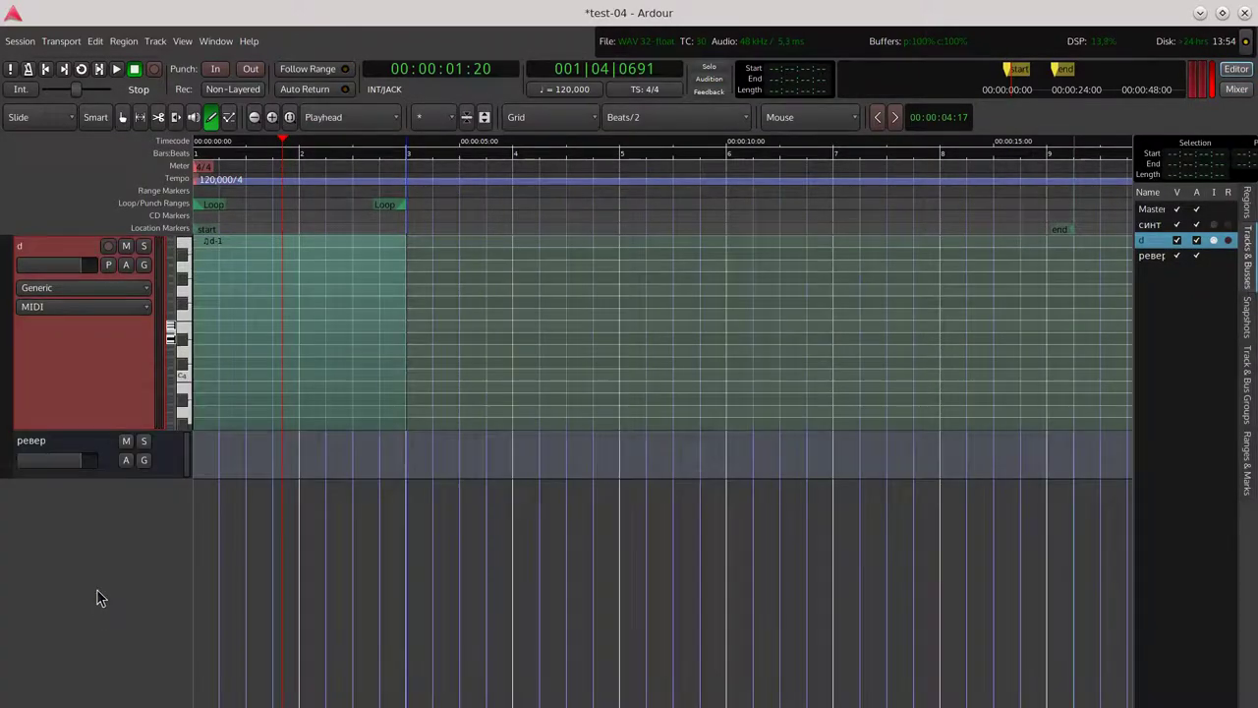
scroll(106, 575, "up", 2)
Start loop playback and draw C2 notes on beats 1 and 3 of both bars in track d's region
key("l")
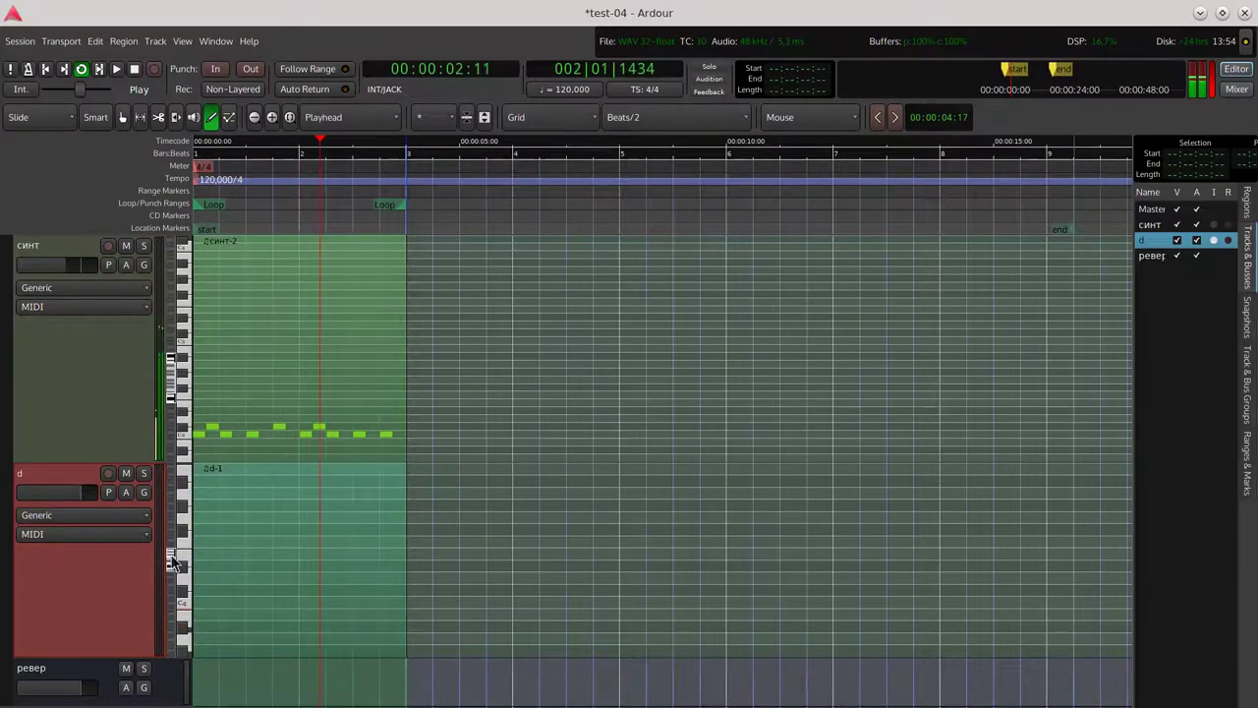
scroll(171, 580, "down", 2)
scroll(171, 590, "up", 1)
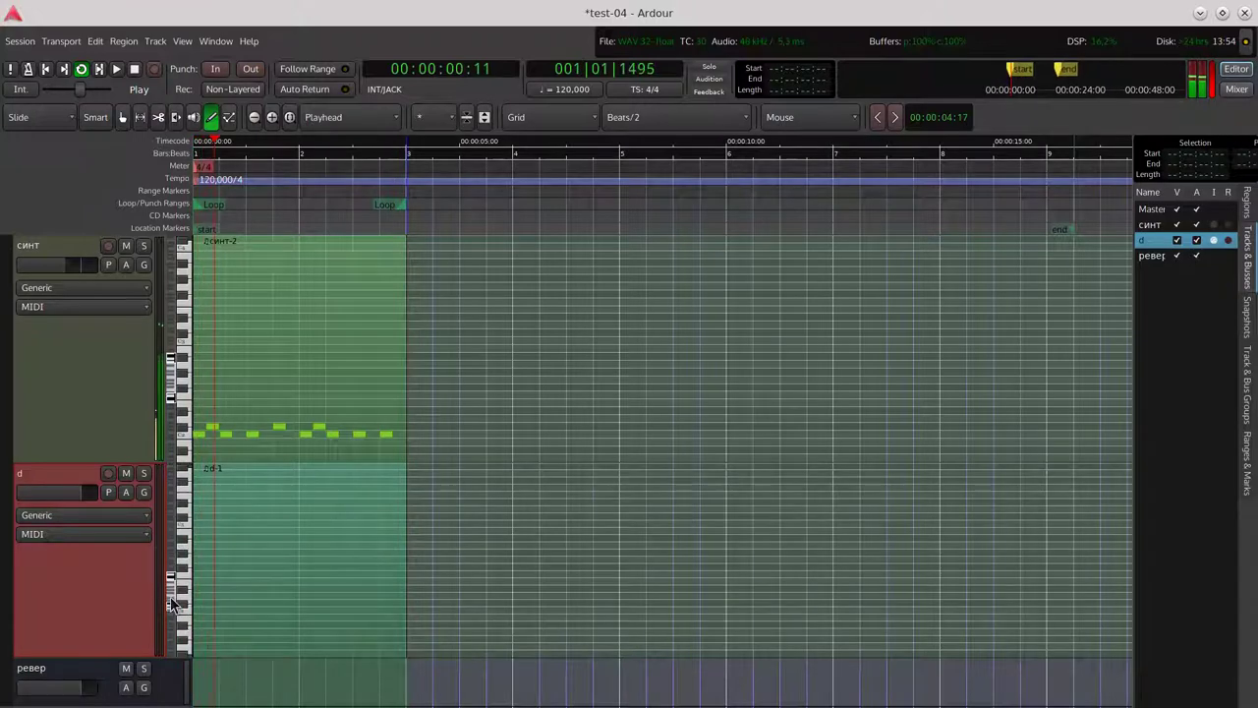
left_click(199, 609)
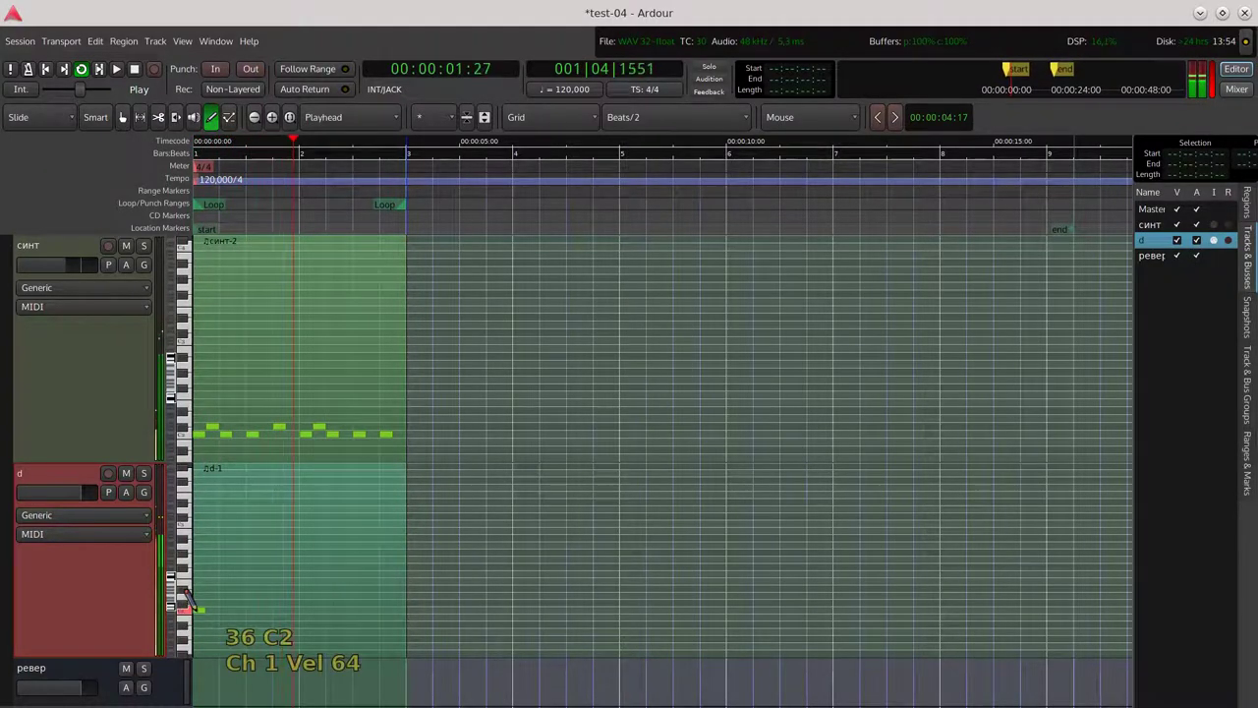
left_click(251, 609)
left_click(306, 609)
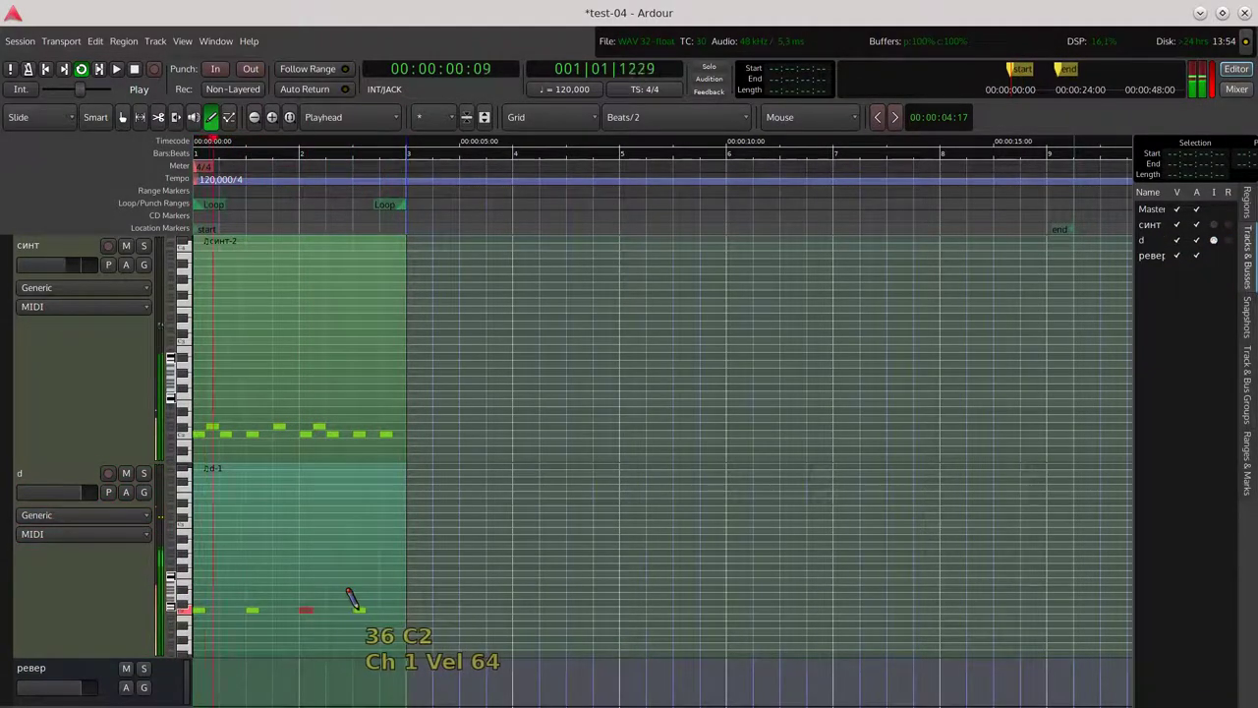
left_click(358, 610)
Draw D2 notes on beats 2 and 4 of both bars in track d's region
left_click(225, 595)
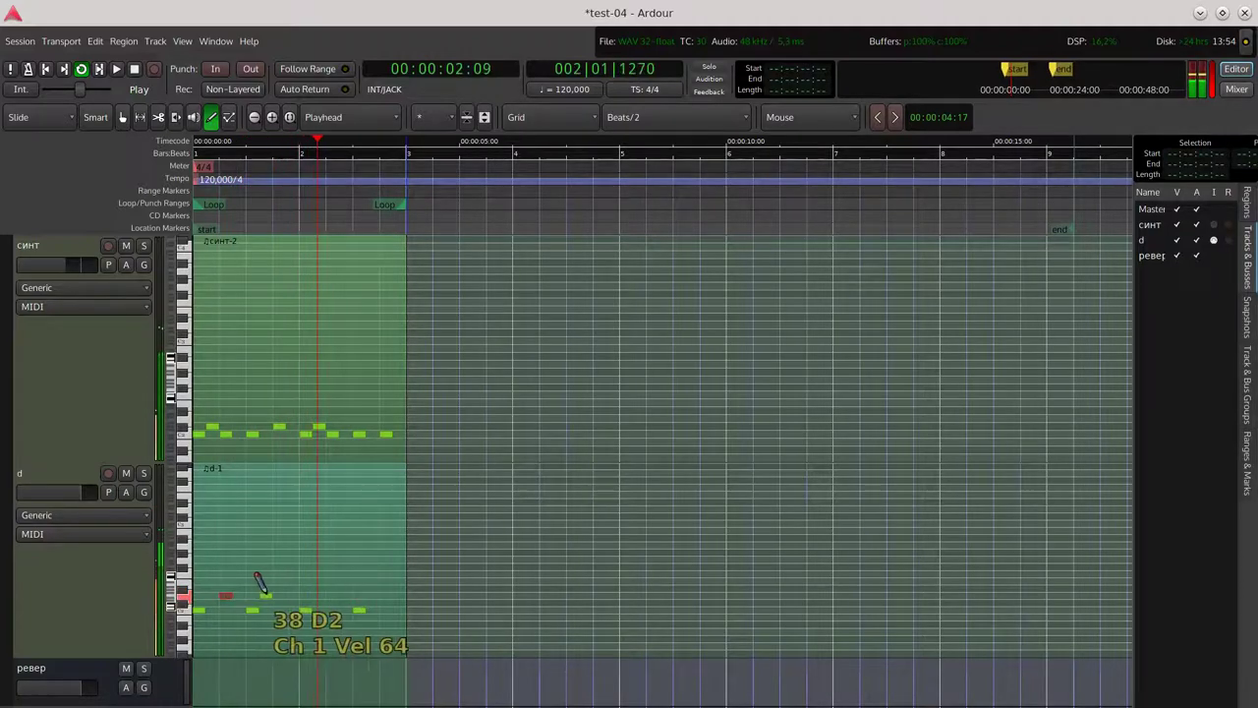
left_click(279, 595)
left_click(332, 595)
left_click(385, 595)
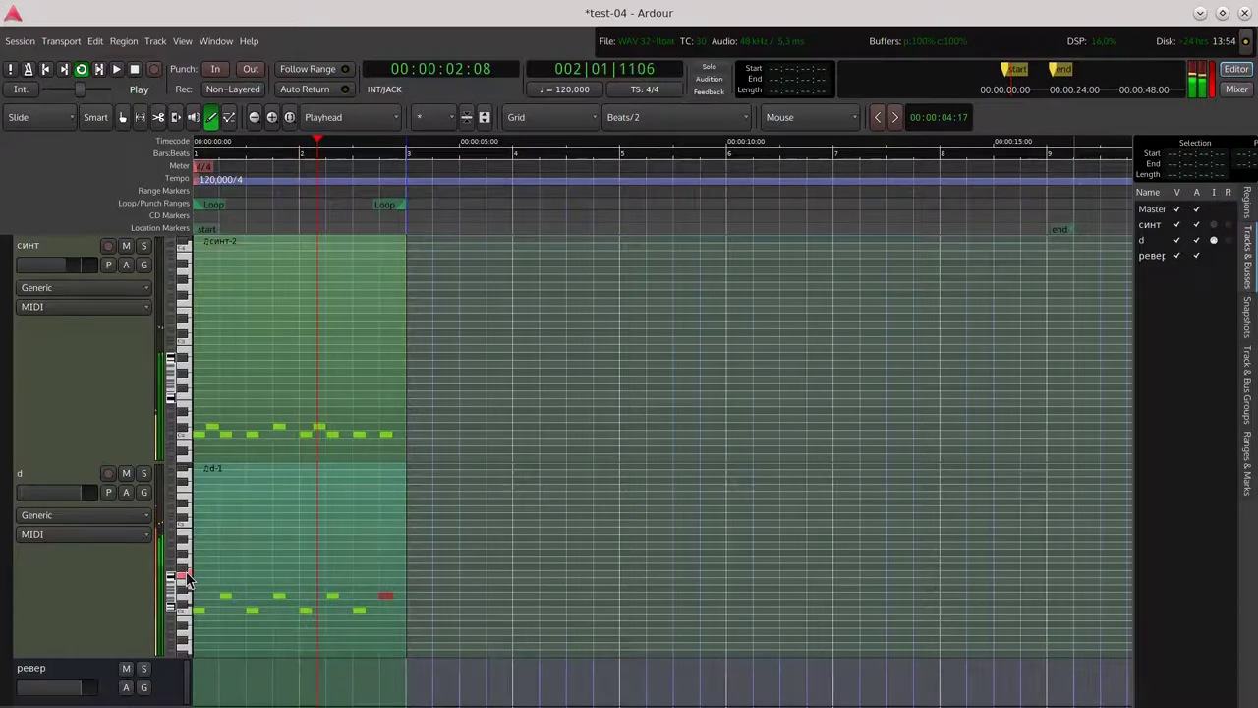
Draw D#3 notes on beats 1 and 3 of both bars in track d's region and save the session
left_click(201, 502)
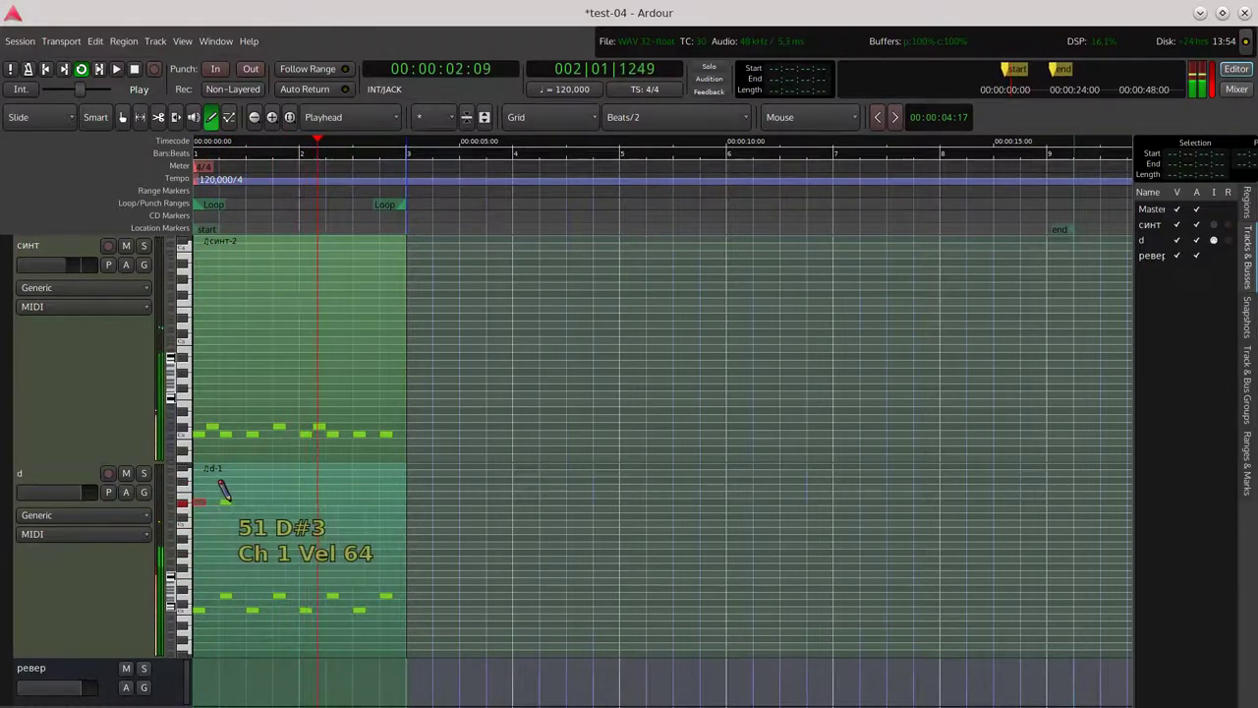
left_click(251, 501)
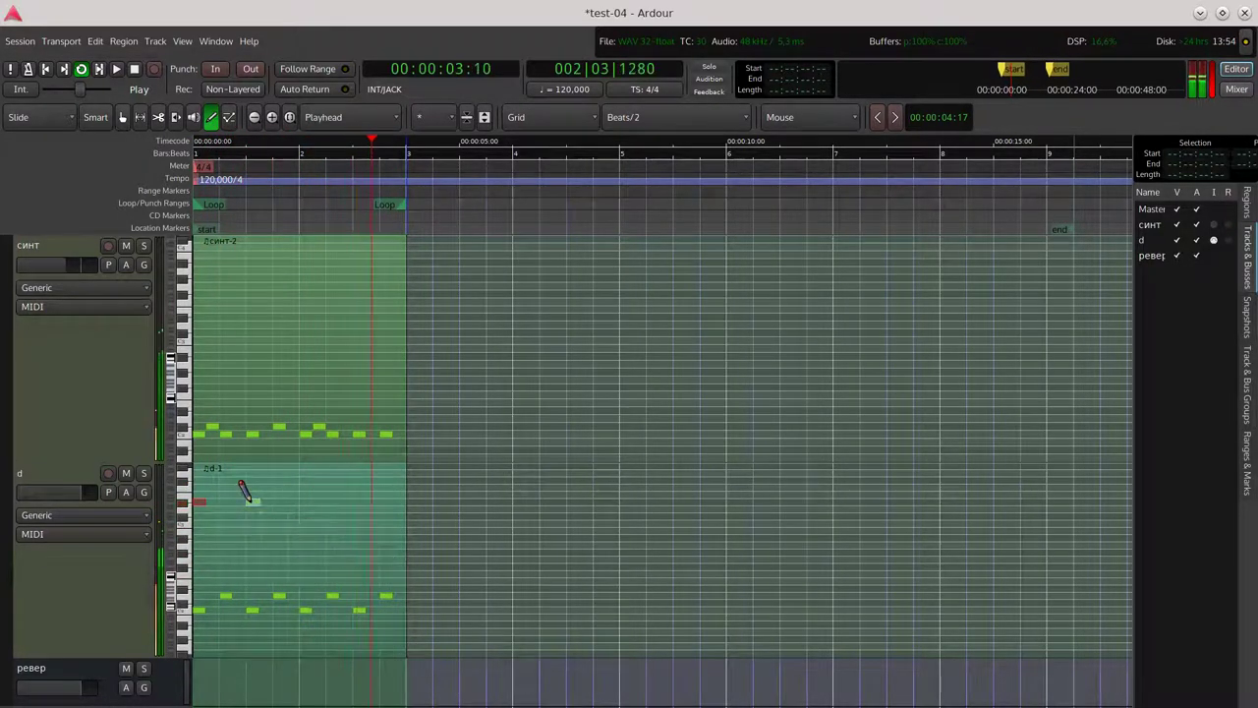
left_click(307, 501)
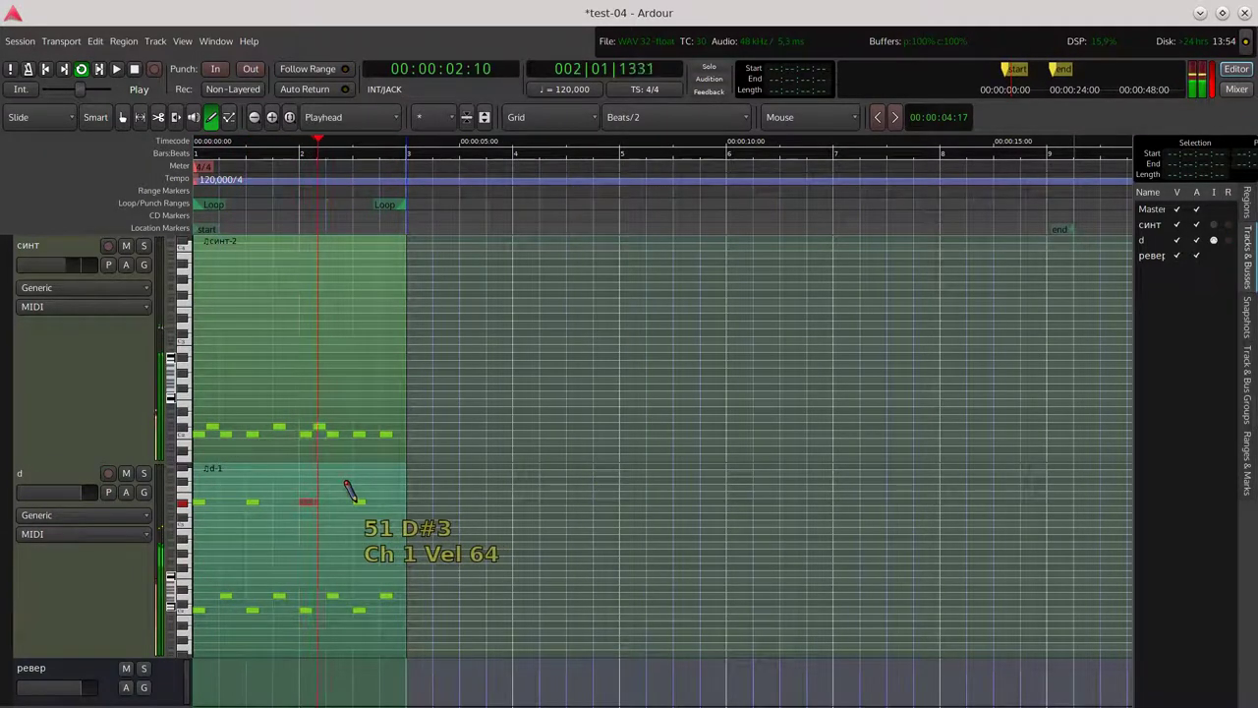
left_click(359, 501)
left_click(32, 42)
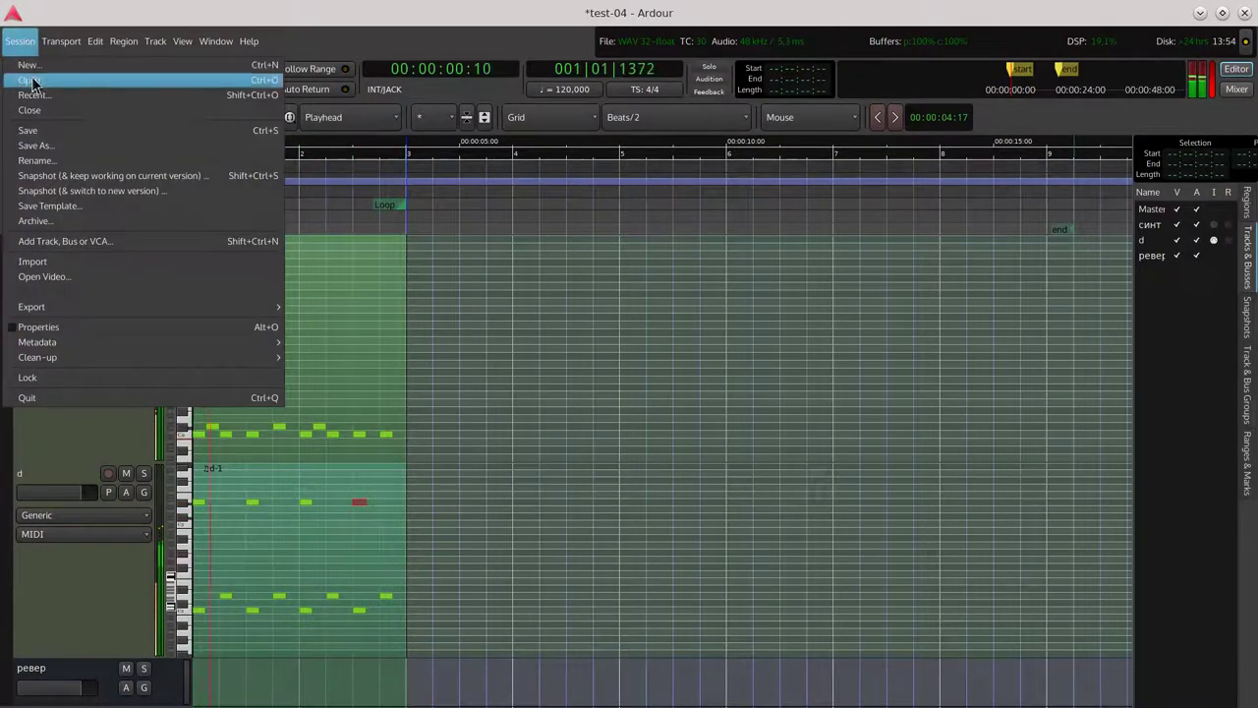
left_click(29, 130)
Audition the Main, Millo_MultiLayered3 and Classic-626 kits in track d's DrMr Sampler
key("alt+m")
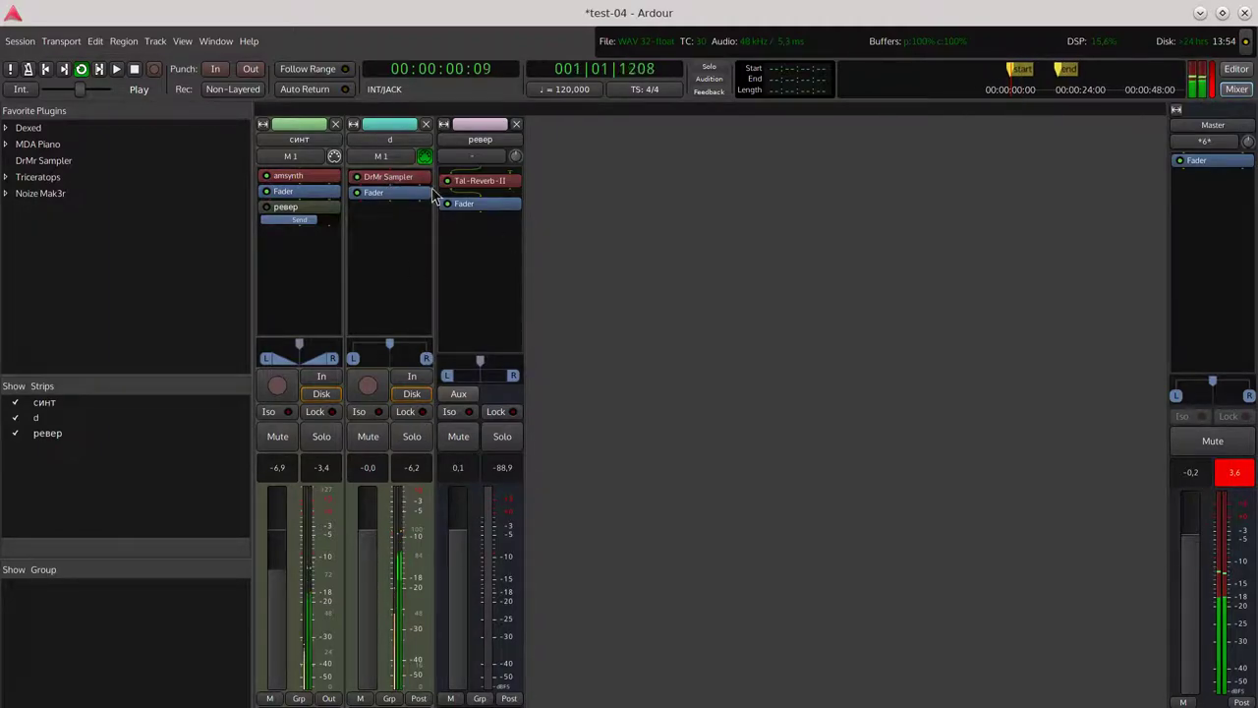
double_click(391, 179)
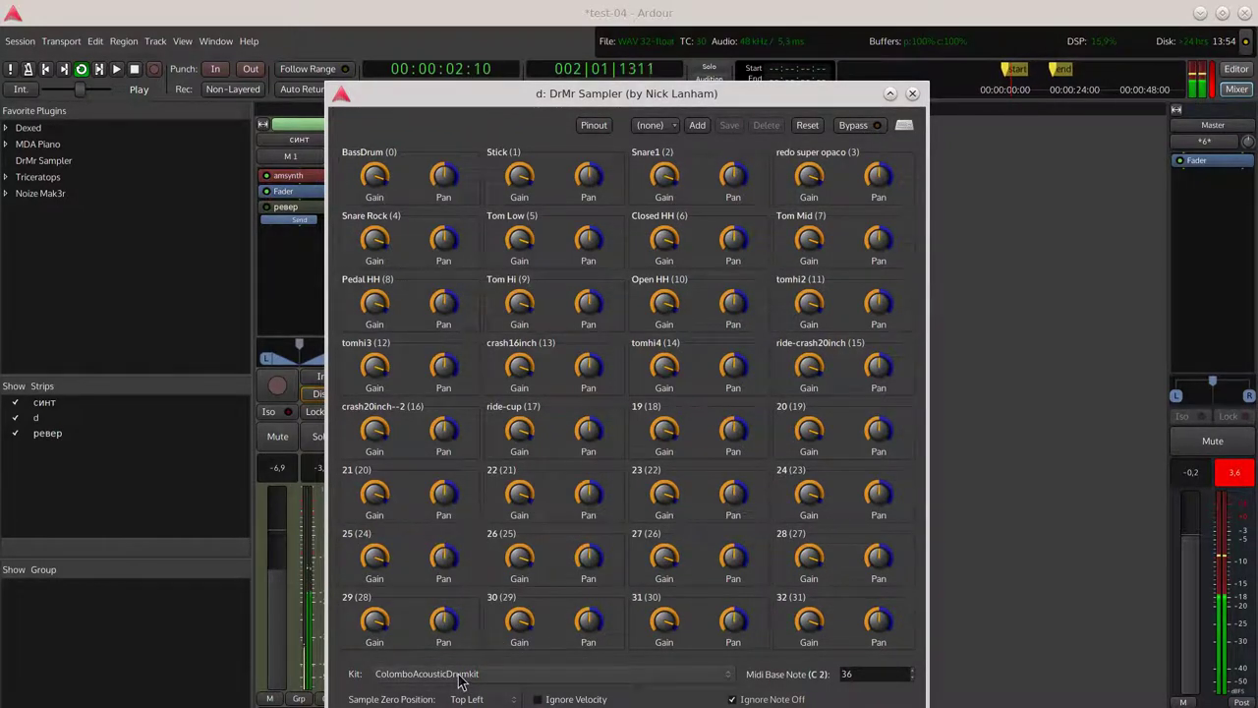
scroll(459, 681, "down", 1)
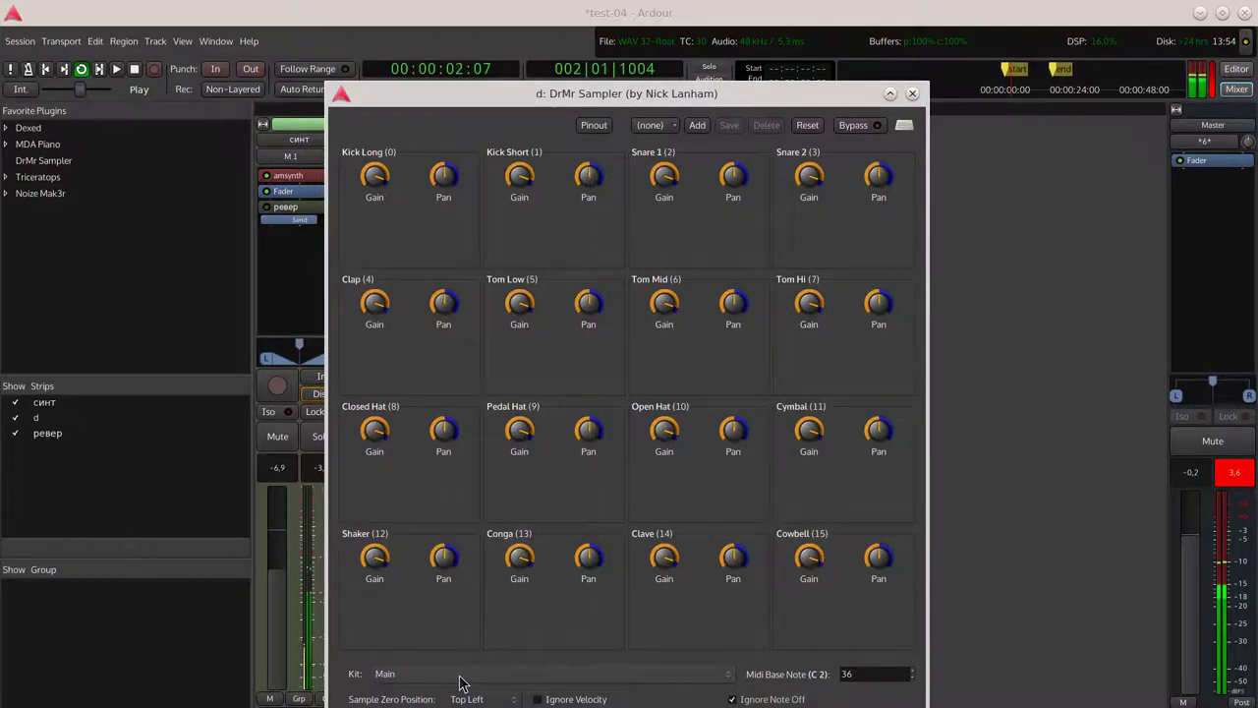
scroll(462, 682, "down", 1)
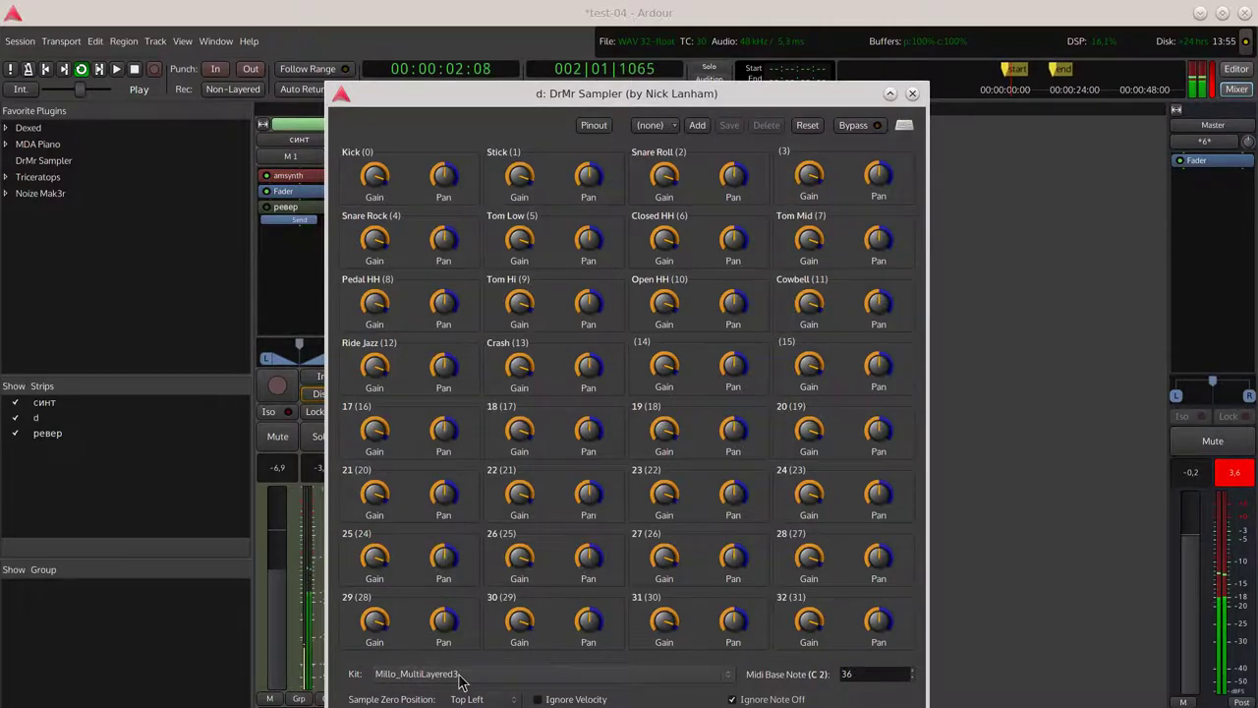
scroll(459, 680, "down", 1)
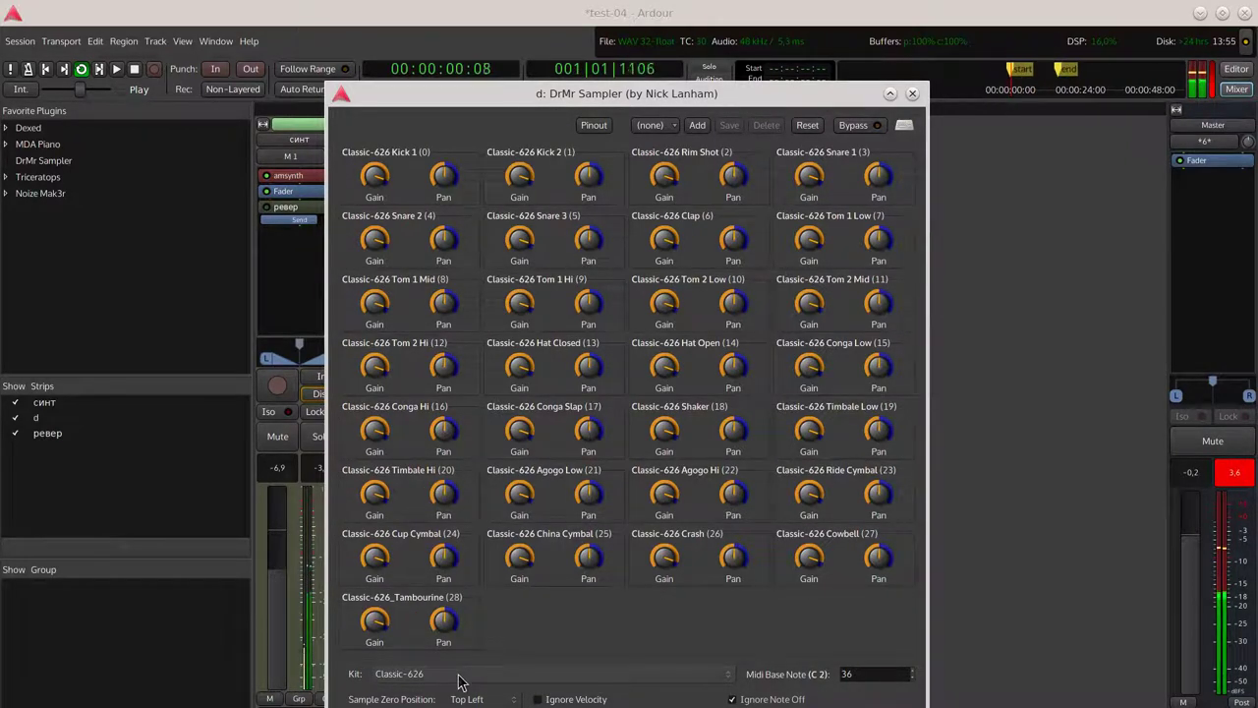
Lower the синт track's fader to about -12.9 dB and set track d's DrMr Sampler kit to Millo-Drums_v.1
left_click_drag(287, 602, 279, 611)
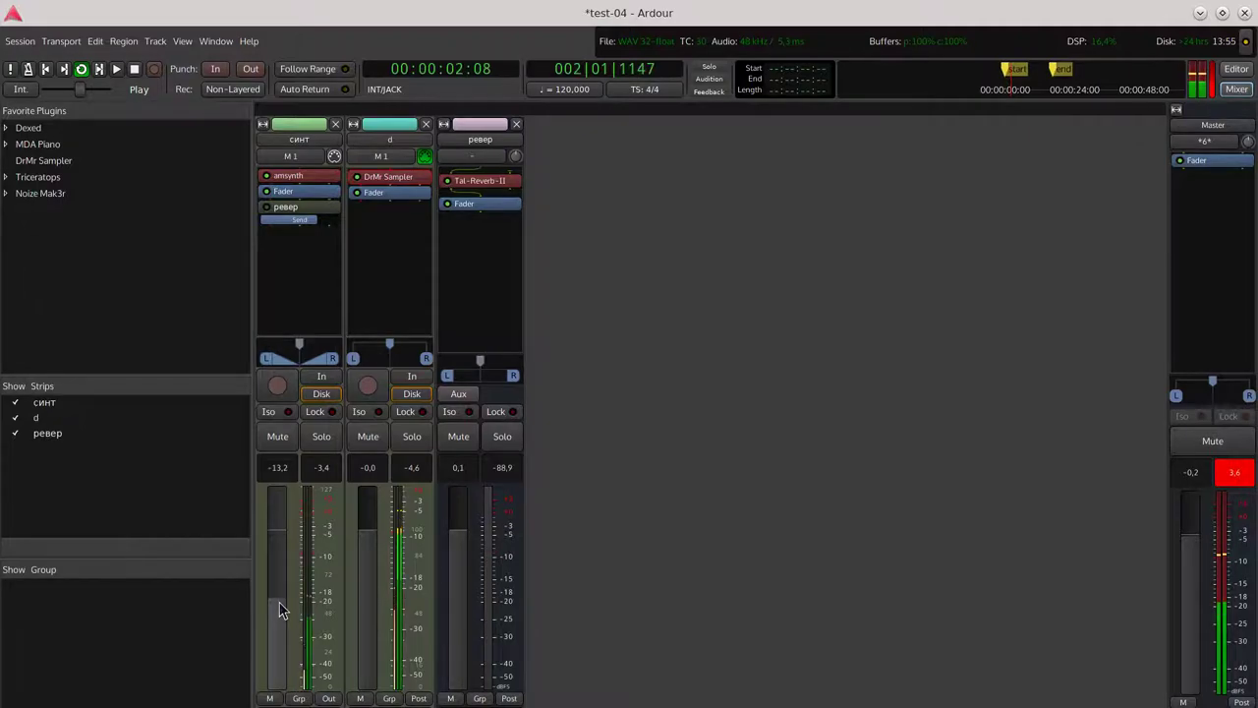
double_click(388, 177)
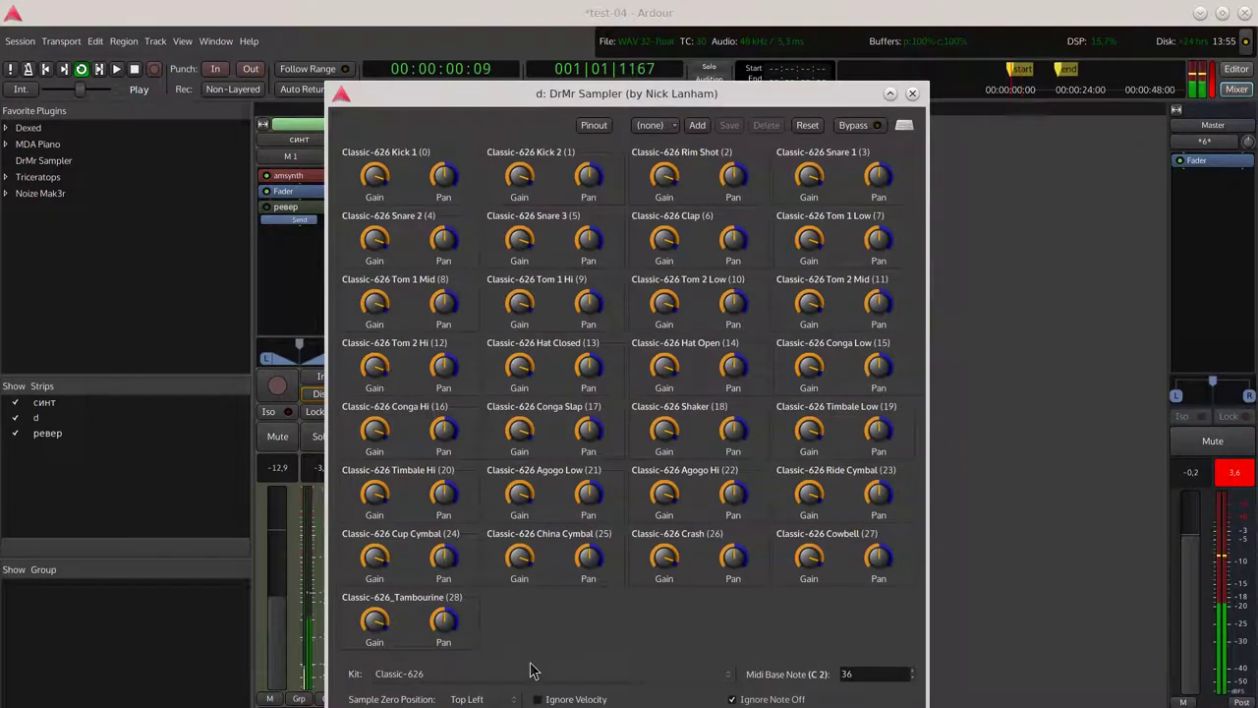
scroll(524, 678, "down", 1)
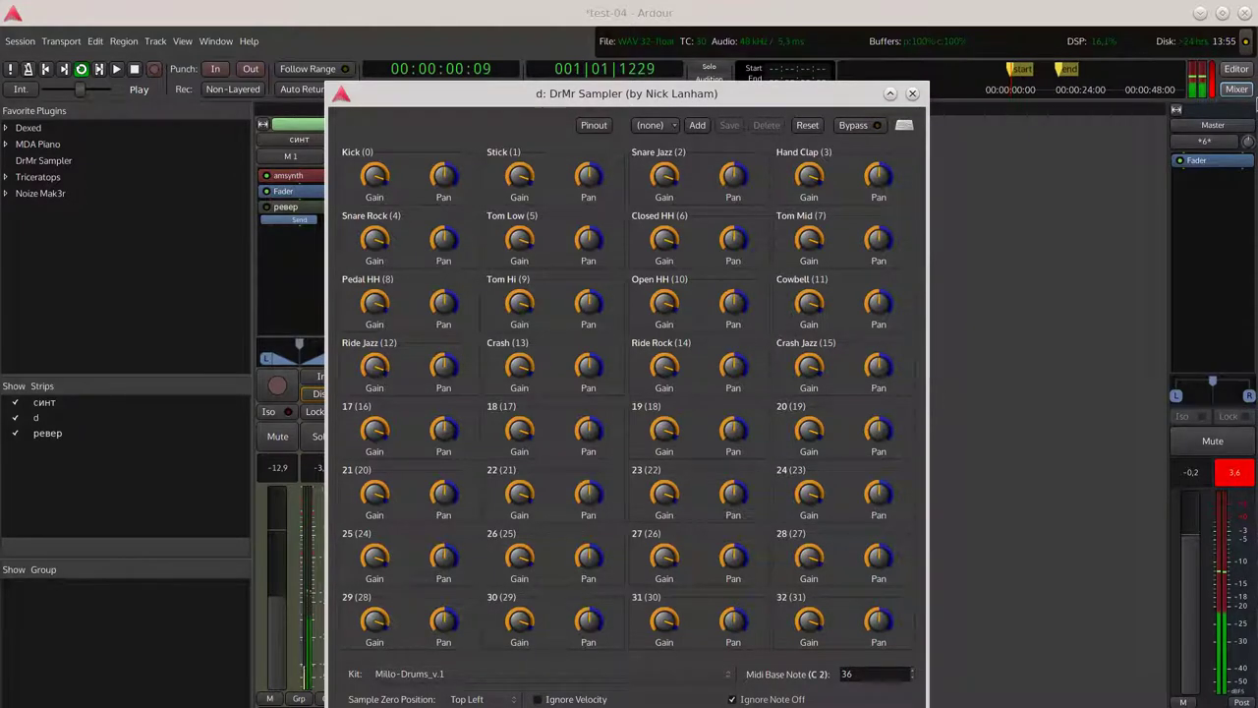
Add a C3 note on beat 4 of bar 1 and D2 notes half a beat after beat 2 in both bars of track d
left_click(1234, 71)
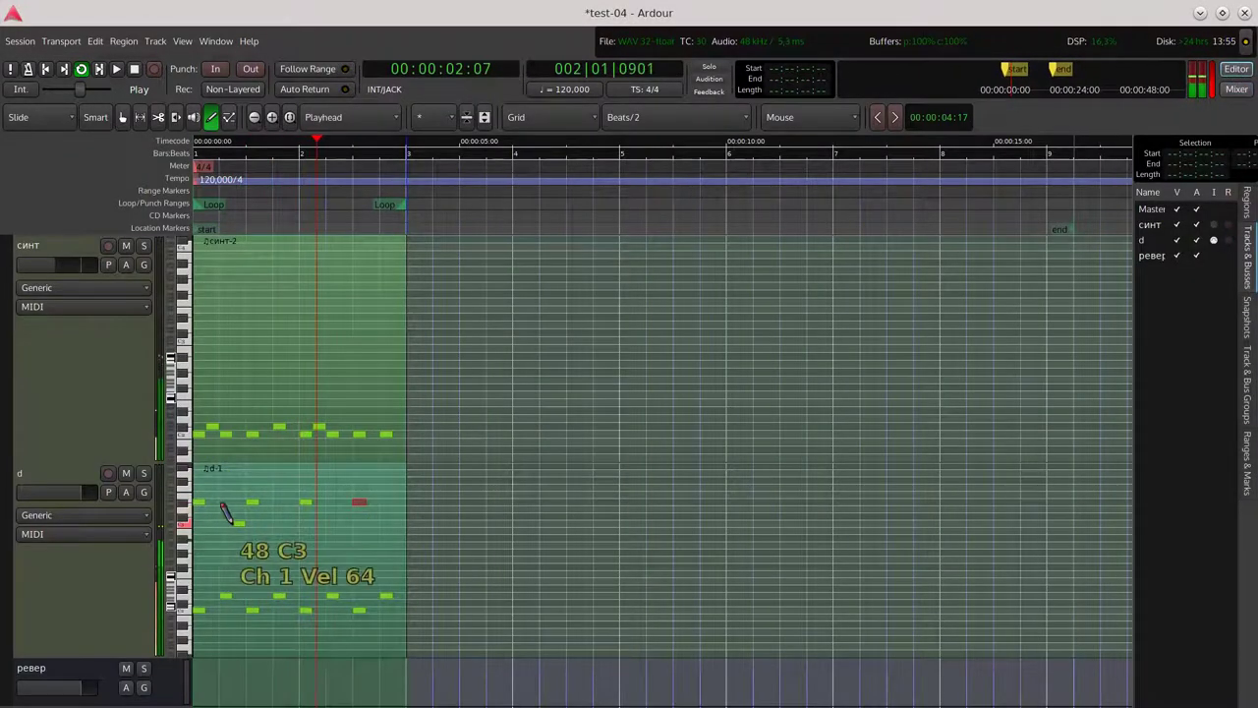
left_click(278, 519)
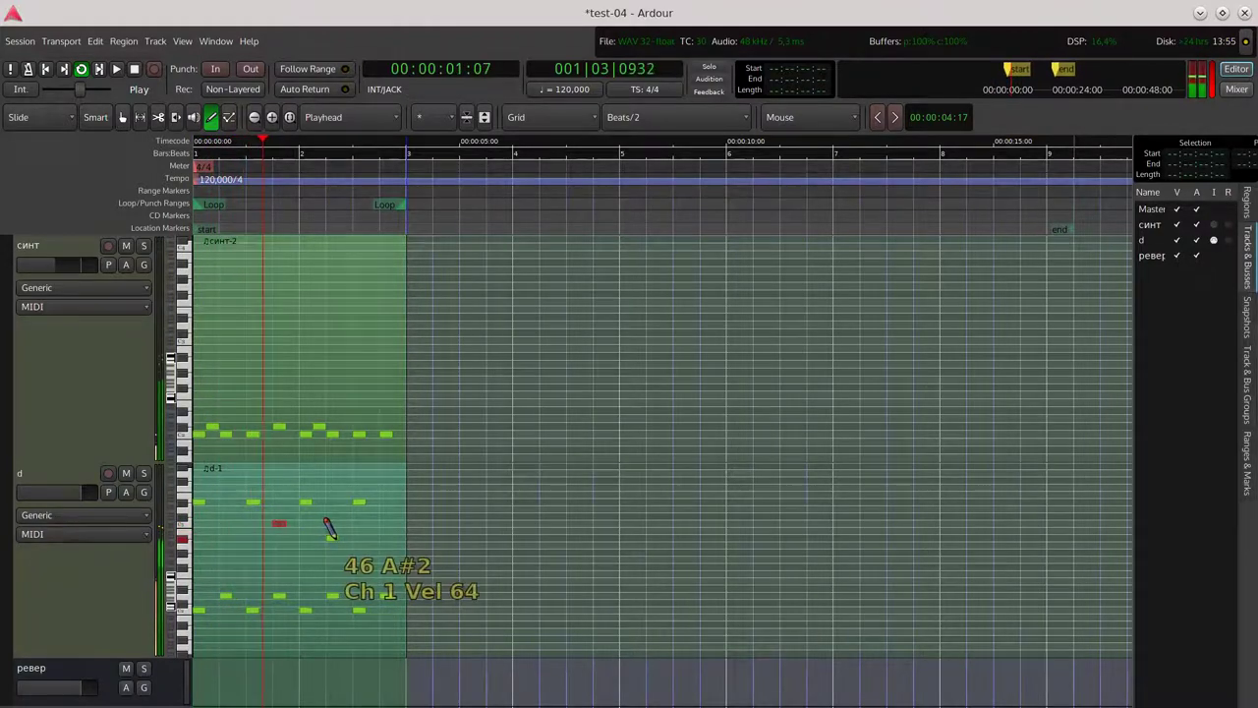
left_click(235, 596)
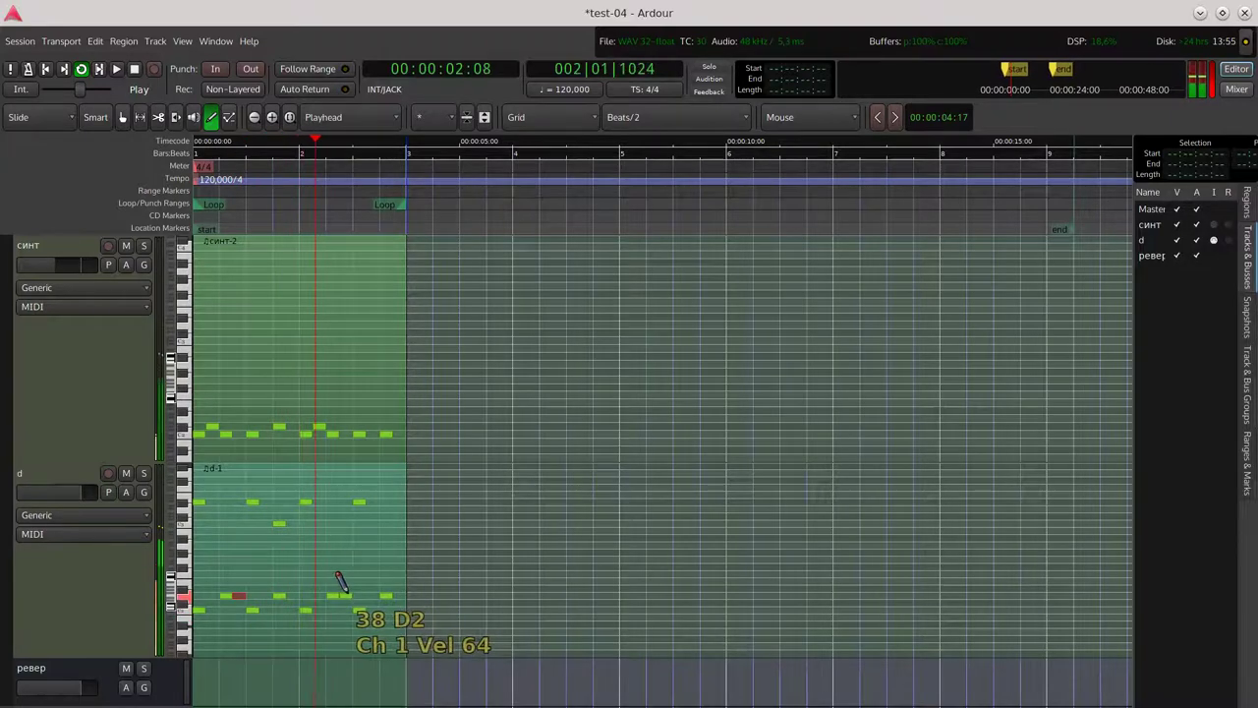
left_click(344, 596)
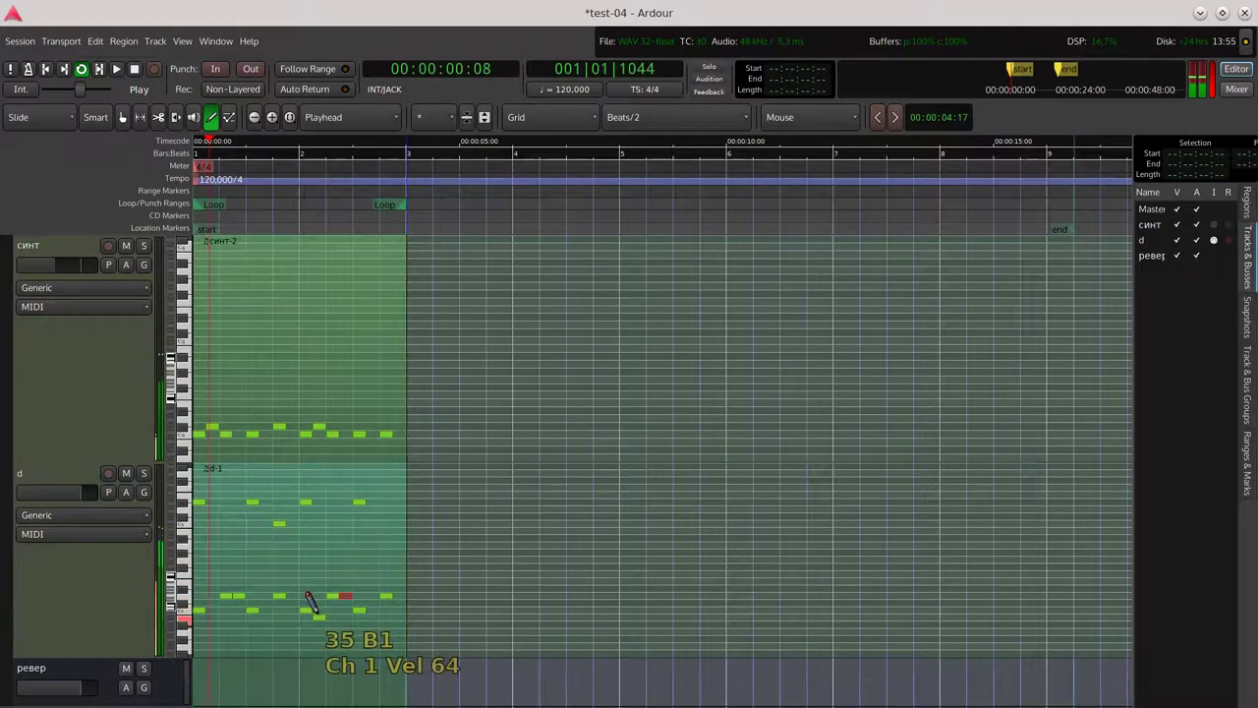
Add short C2 notes on a Beats/8 grid just before beat 2 of both bars in track d, and save the session
left_click(638, 117)
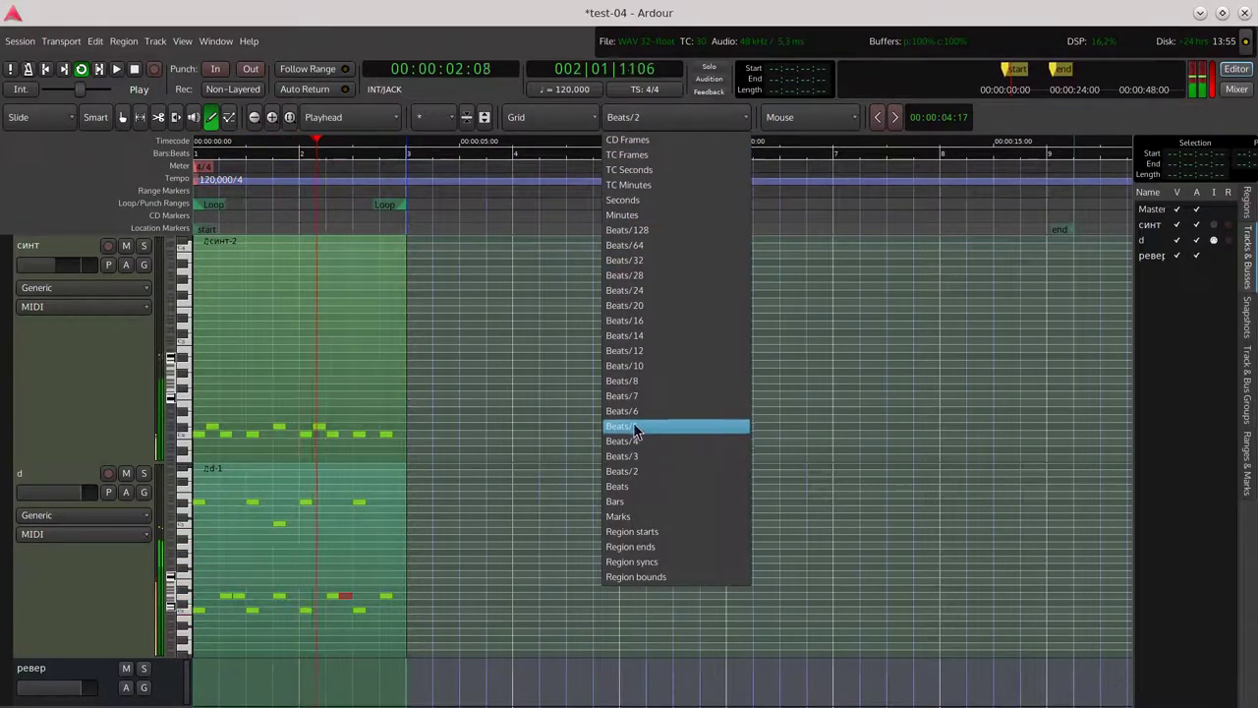
left_click(629, 381)
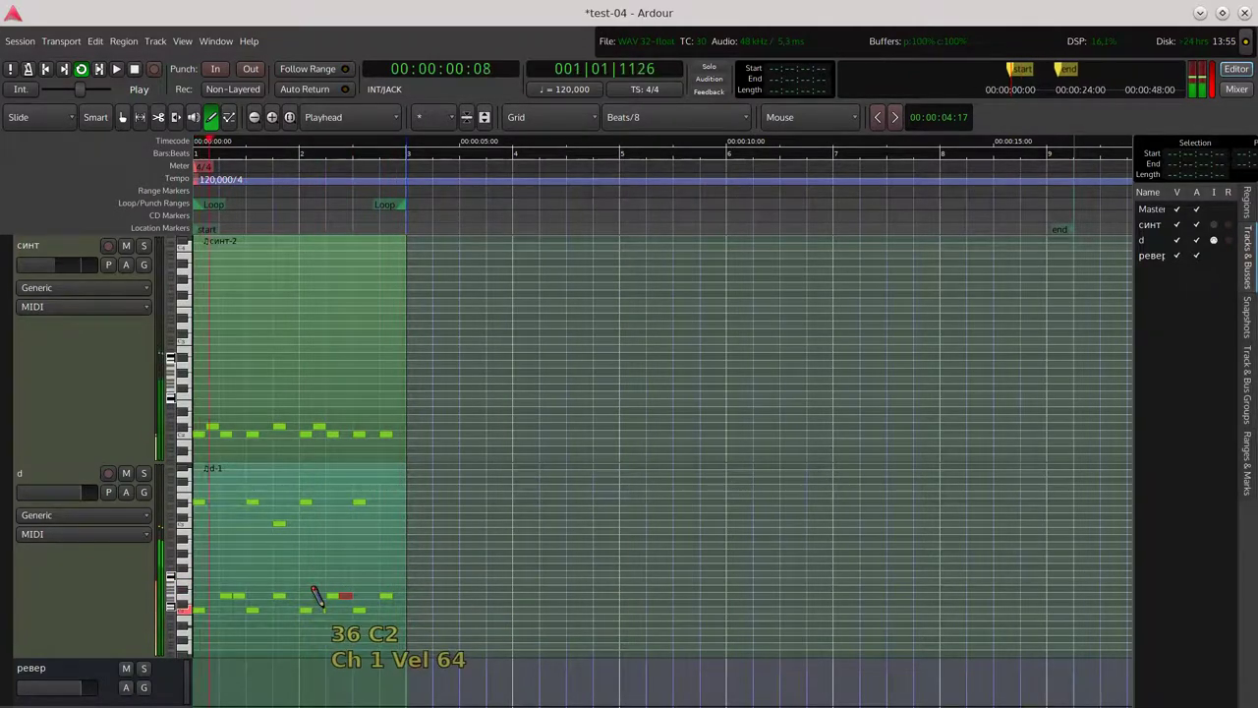
left_click(217, 608)
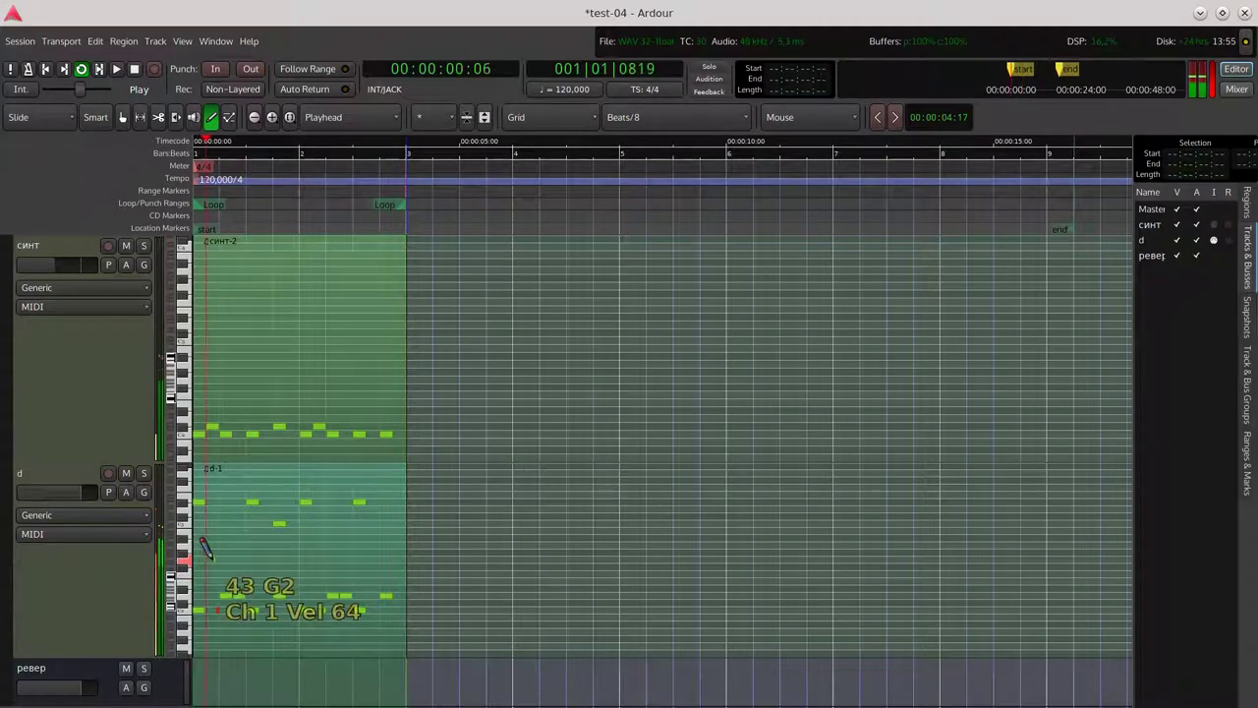
left_click(19, 41)
left_click(36, 132)
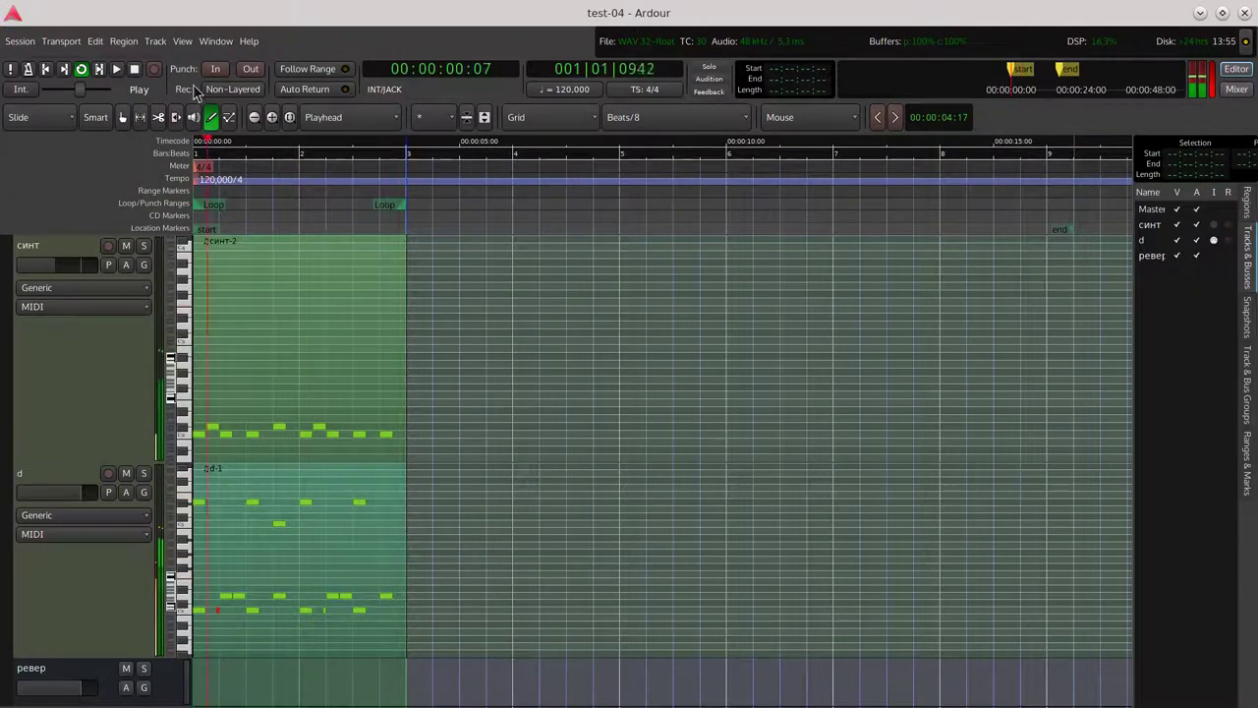
Delete the D#3 notes and the C3 note together from track d's region
left_click(228, 118)
left_click_drag(398, 536, 184, 494)
key("Delete")
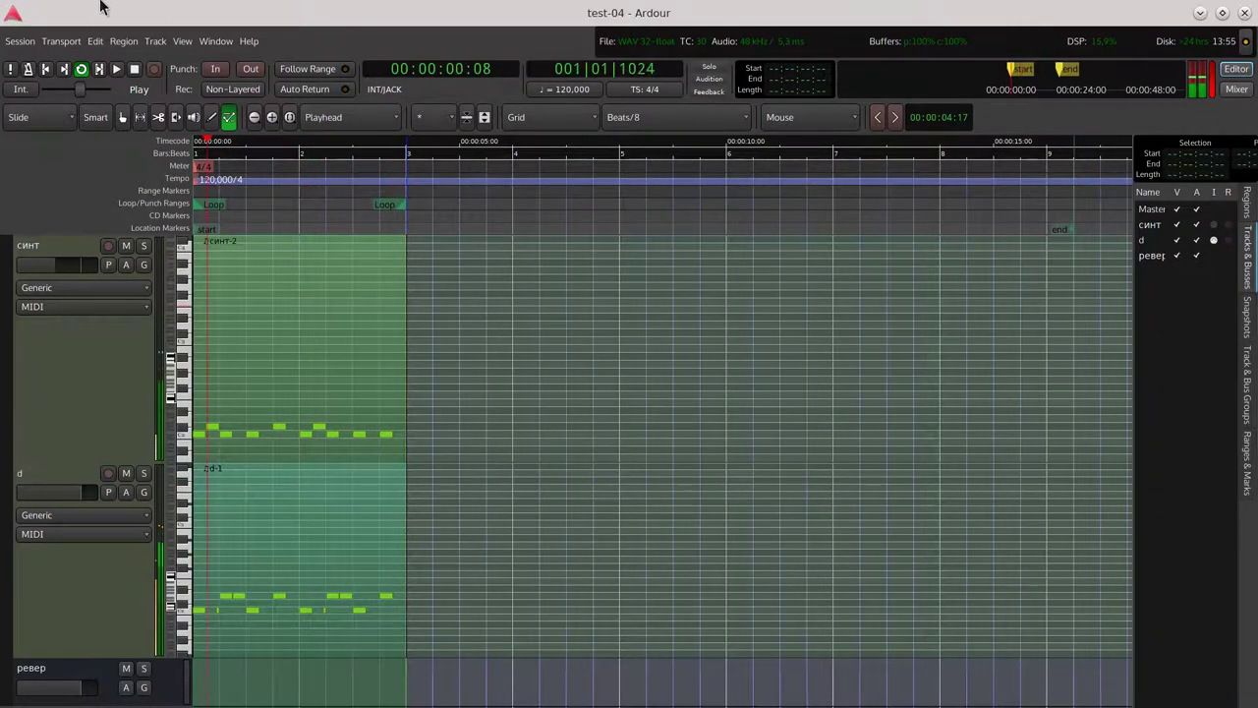
Save the session and make track d slightly taller in the editor
left_click(27, 46)
left_click(36, 128)
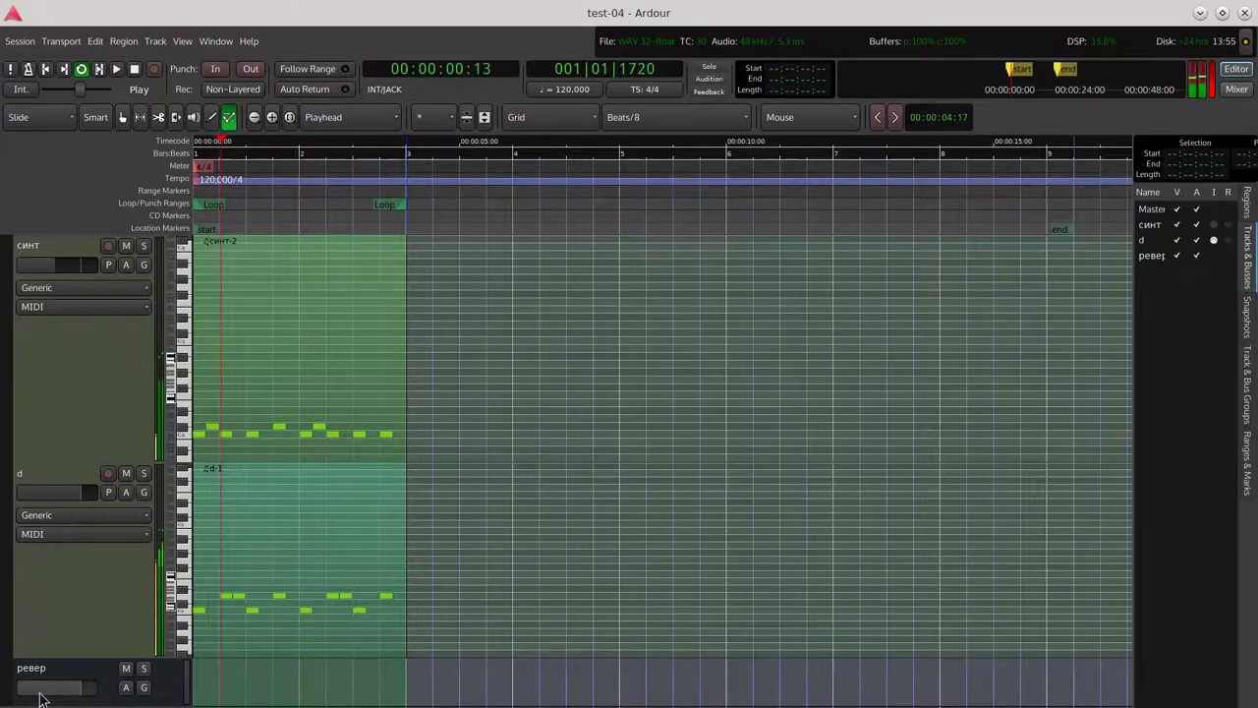
left_click_drag(89, 655, 89, 677)
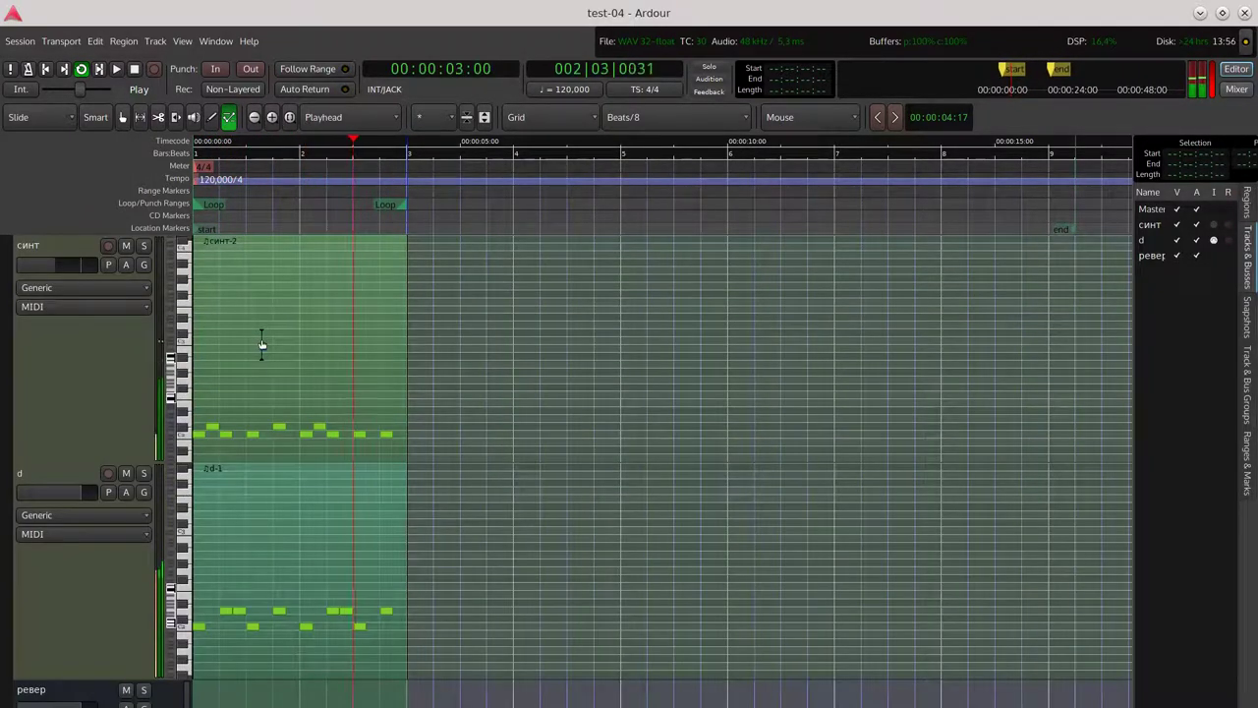
Stop the loop playback and open the DrMr Sampler plugin window of track d from the mixer
left_click(253, 117)
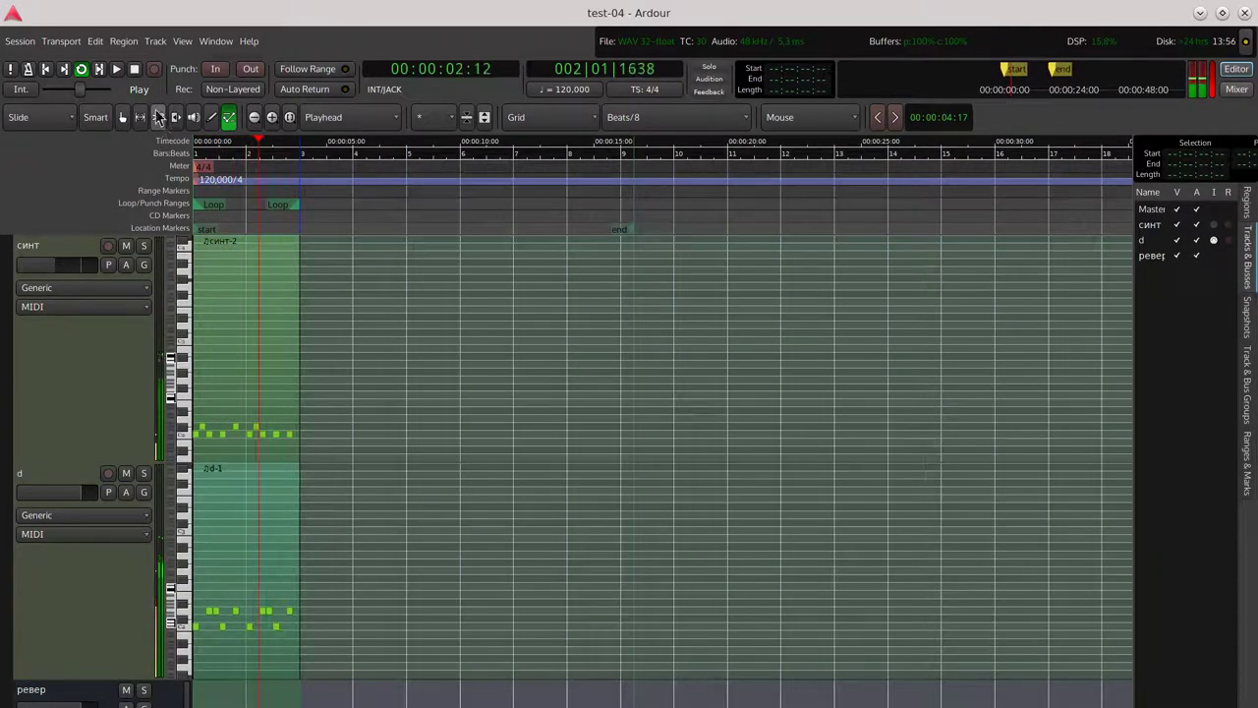
left_click(124, 117)
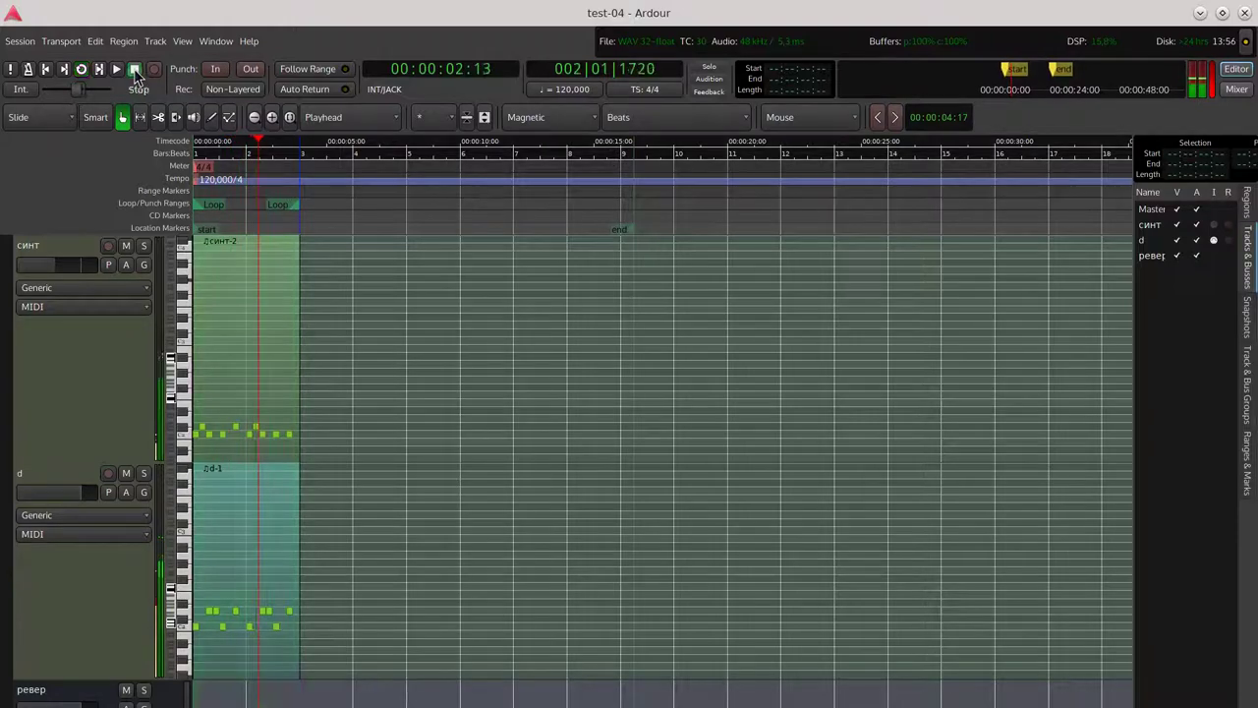
key("alt+m")
double_click(398, 177)
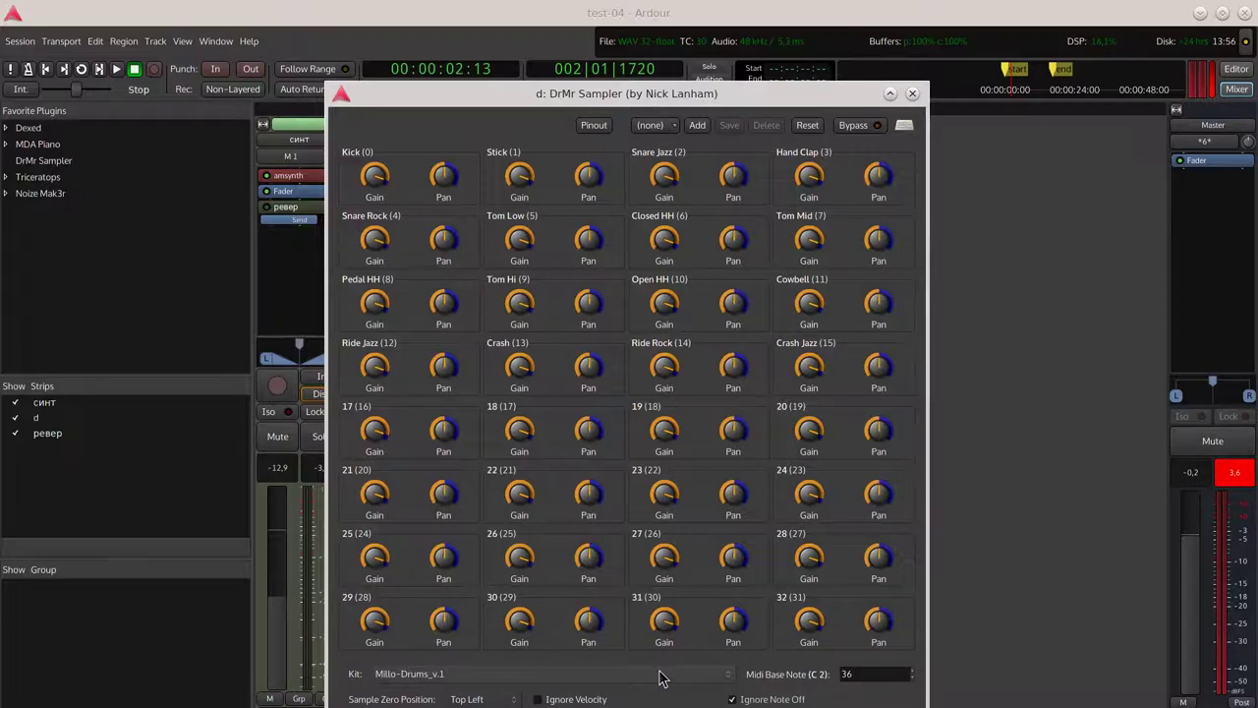
Browse the sampler's drumkits from Millo-Drums_v.1 through Classic-808 and VariBreaks to Millo_MultiLayered2
scroll(640, 678, "up", 3)
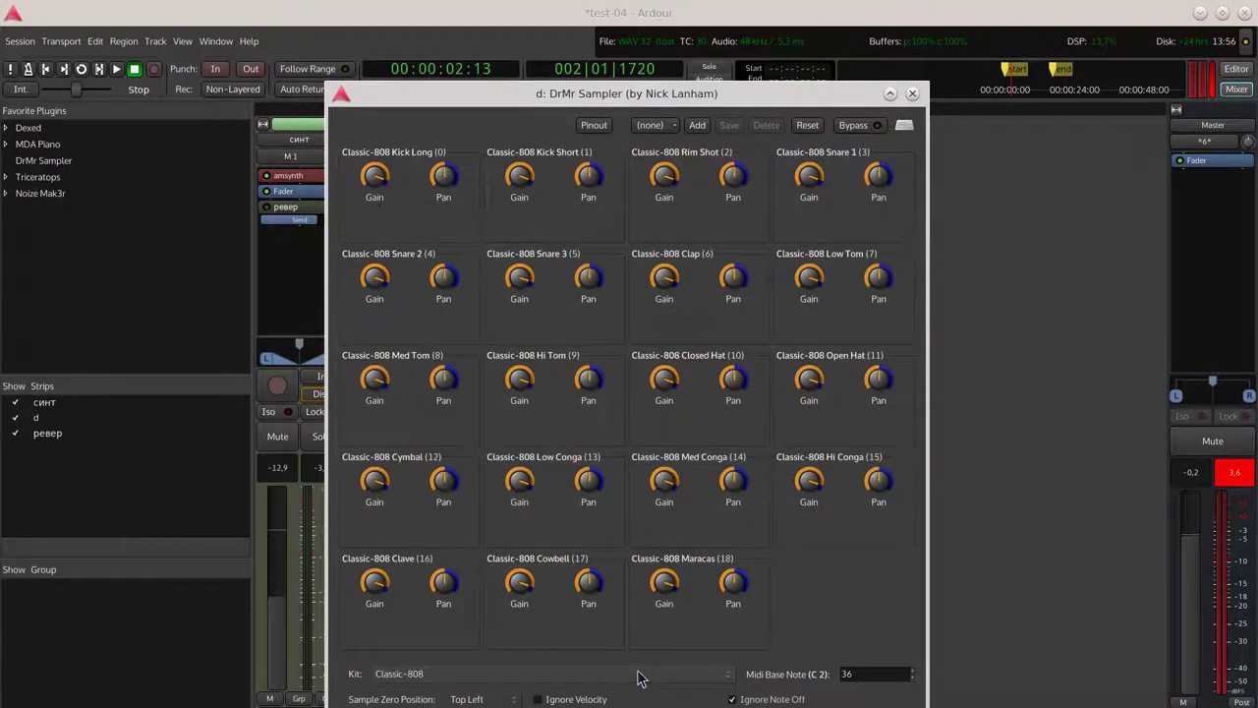
scroll(637, 678, "up", 2)
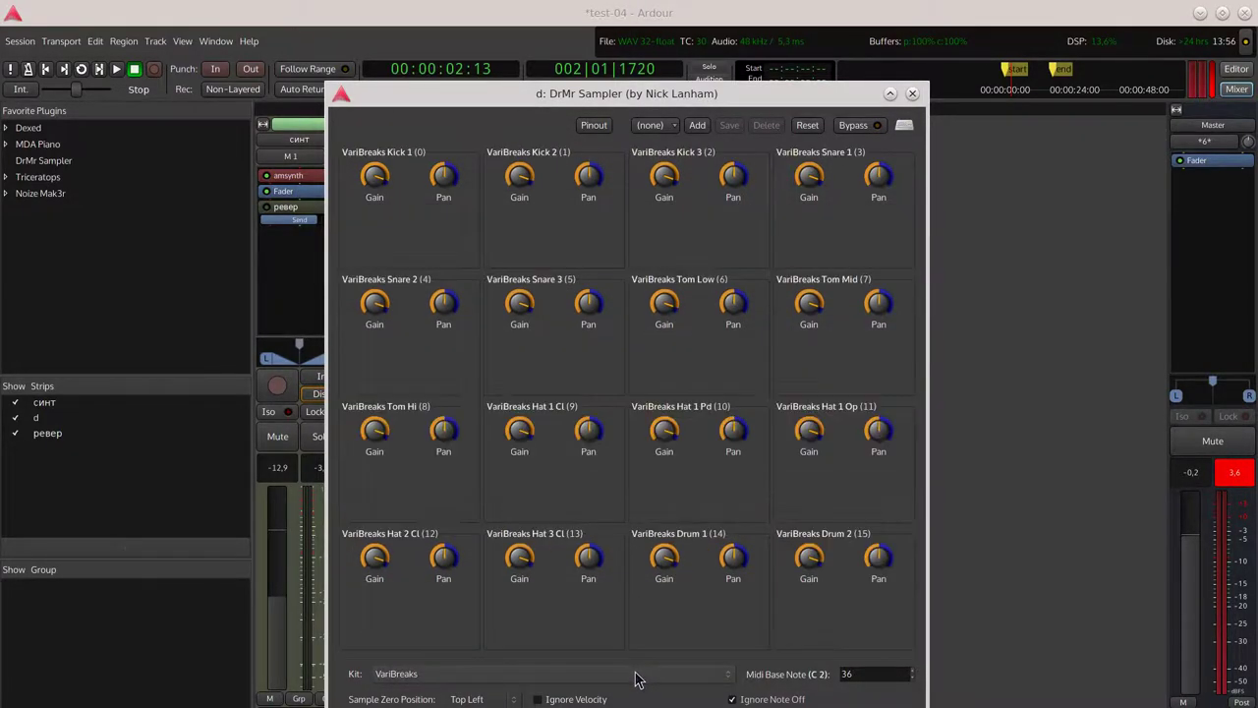
scroll(637, 678, "up", 3)
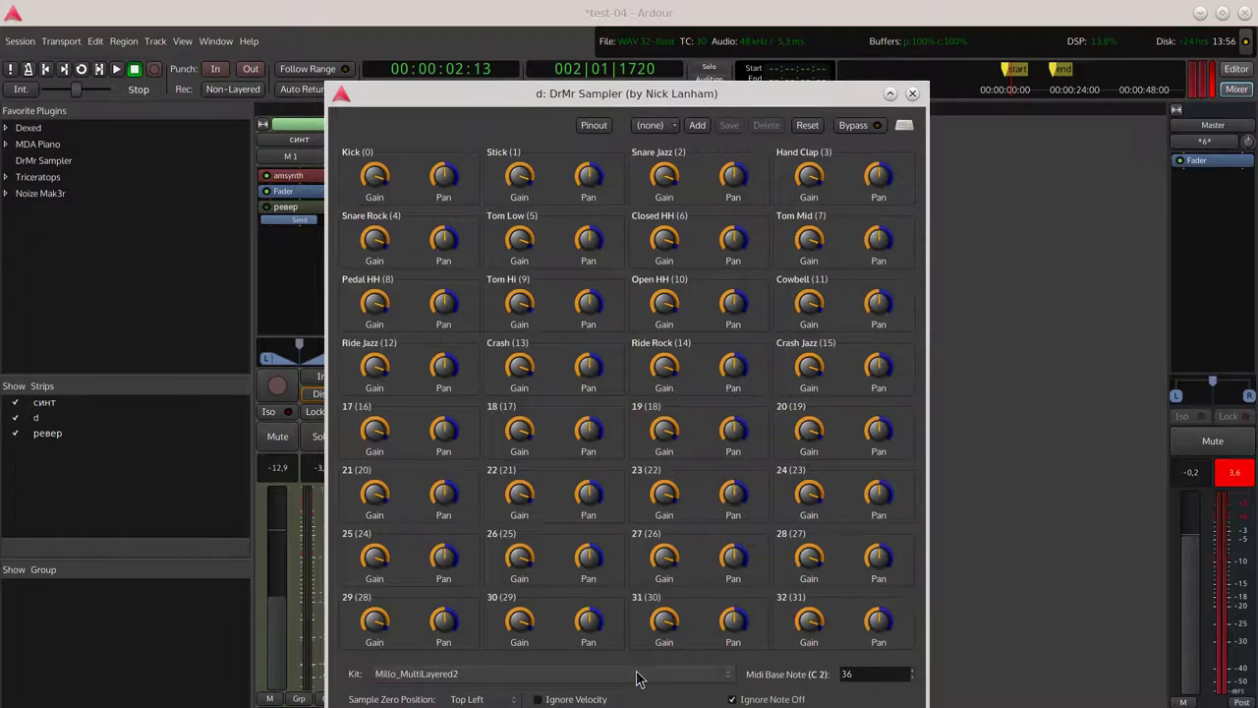
Audition the Main and Millo_MultiLayered3 kits during loop playback, and move the sampler window up to see more of it
key("l")
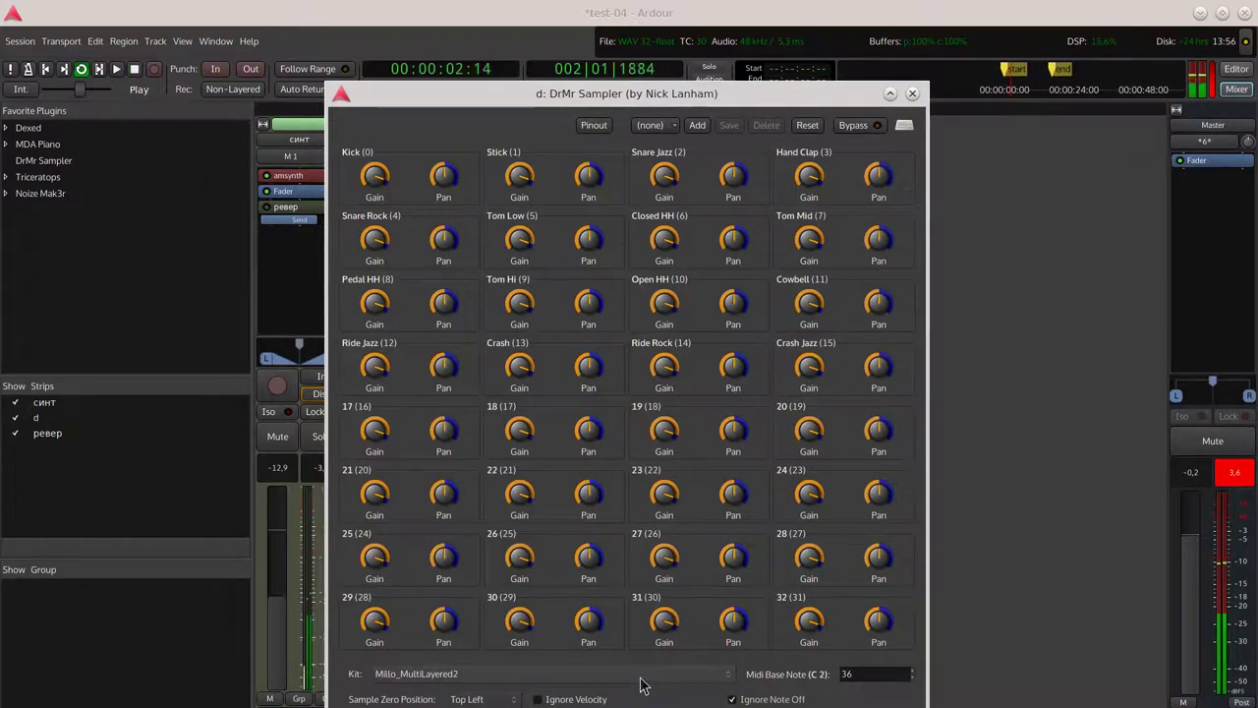
scroll(640, 678, "up", 1)
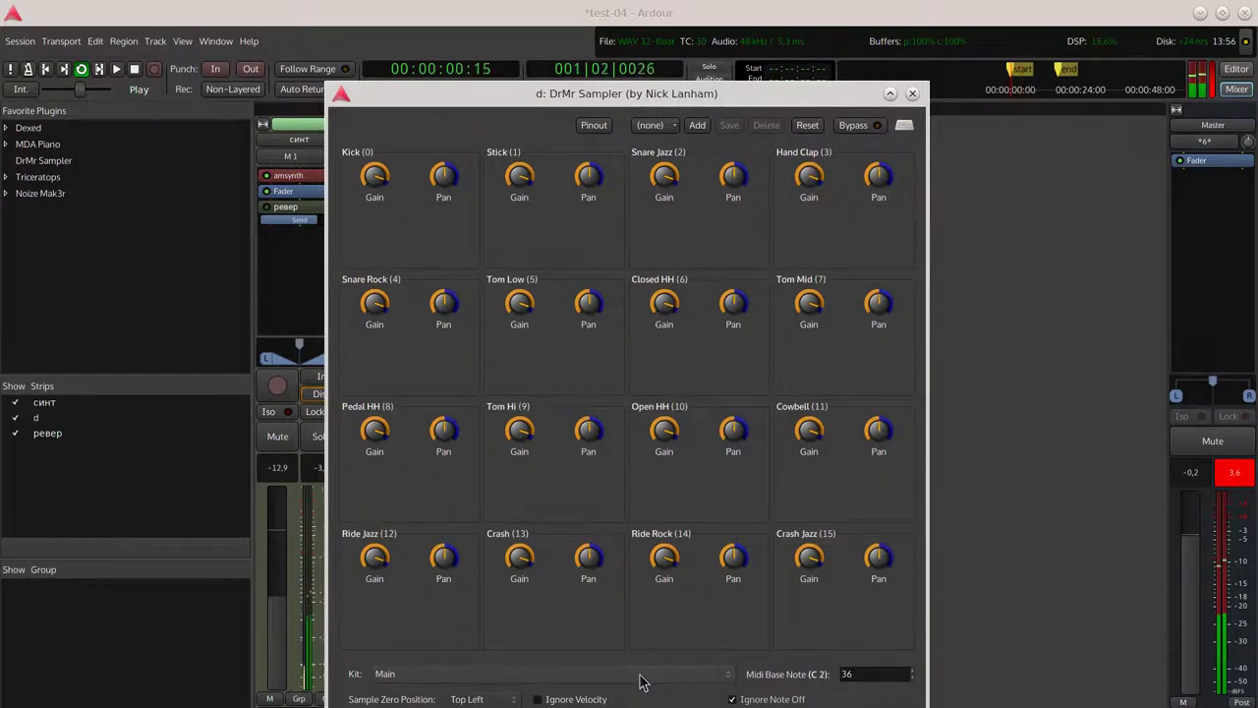
scroll(640, 678, "down", 4)
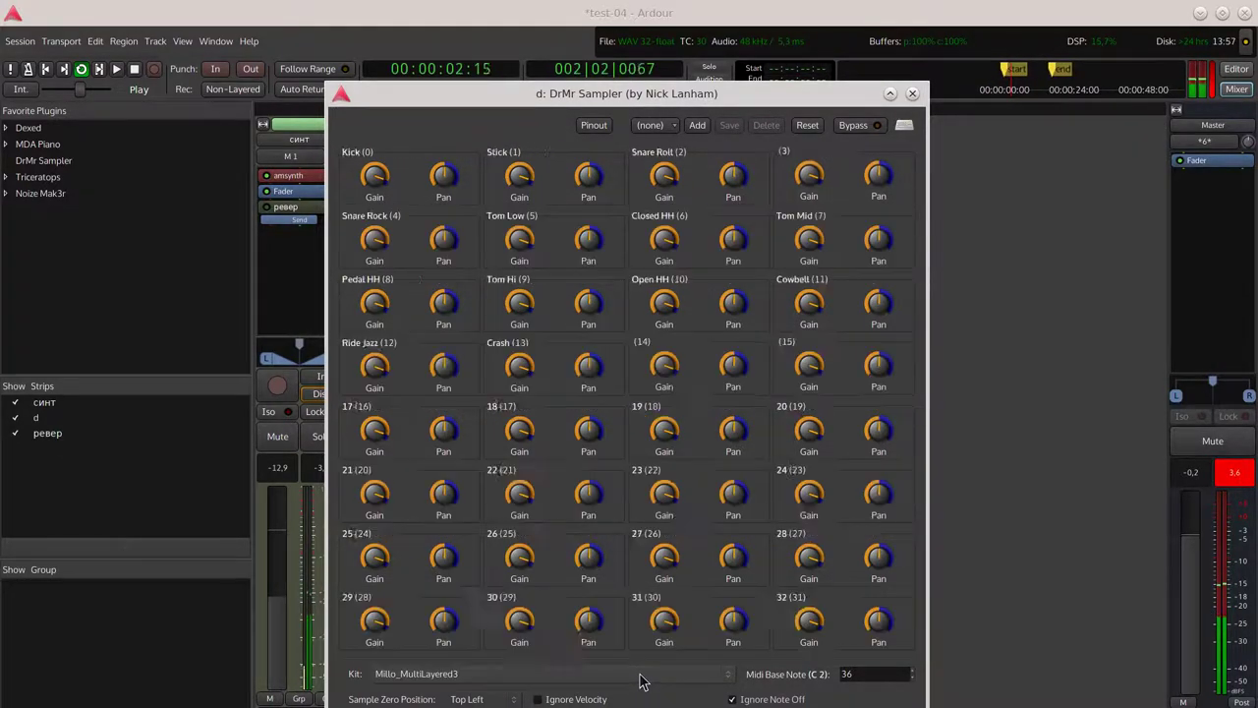
left_click_drag(553, 92, 547, 50)
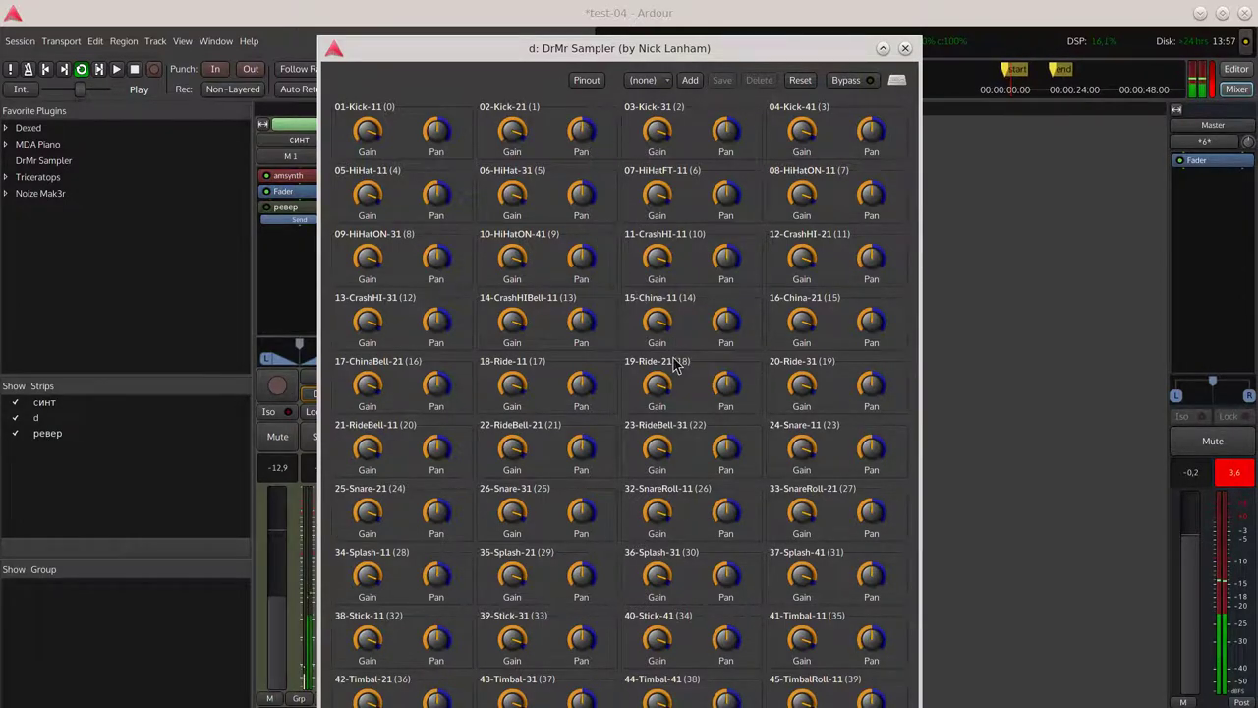
left_click_drag(621, 637, 637, 291)
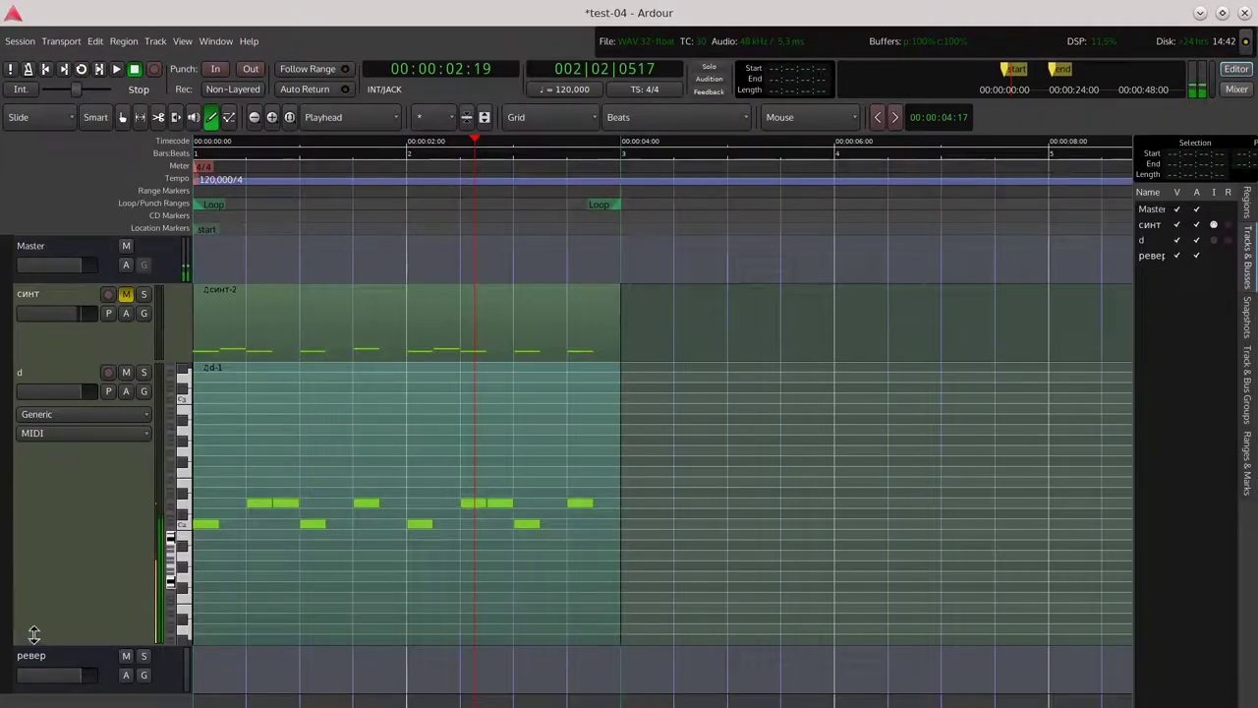
Reduce the height of track d until its note grid is hidden, and select its region in the object editing mode
left_click_drag(55, 640, 90, 455)
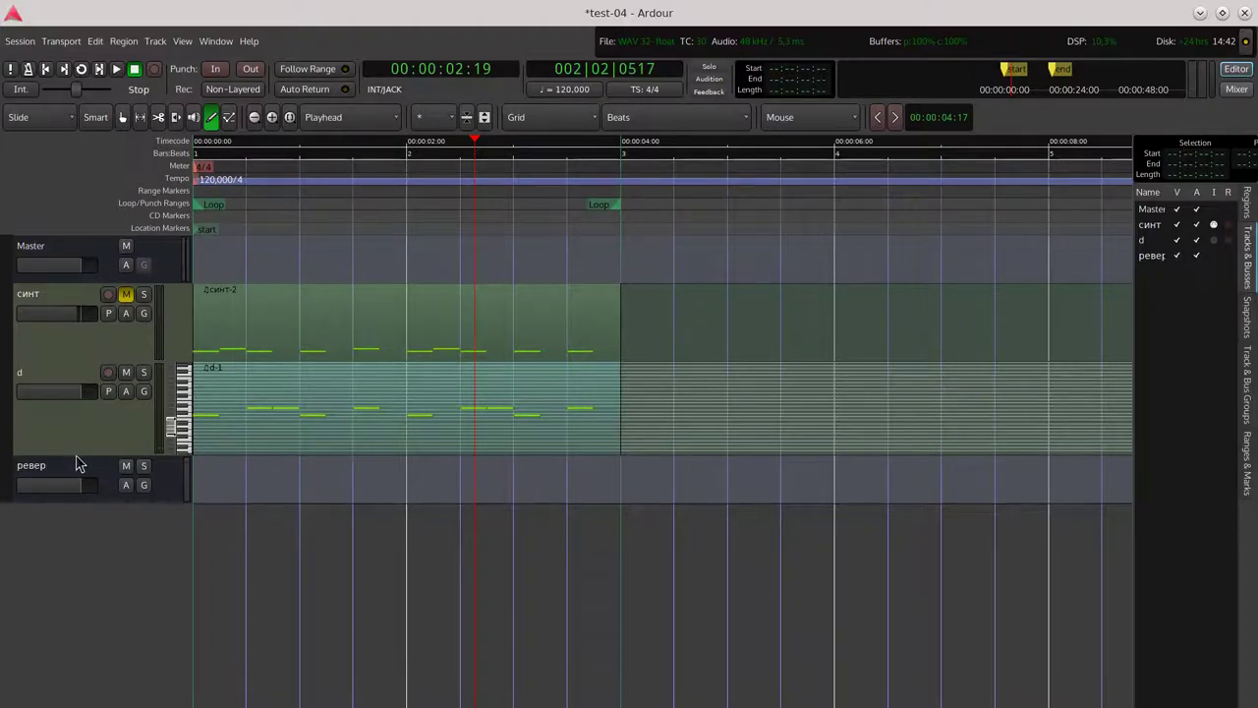
mouse_move(89, 452)
left_mouse_down()
mouse_move(95, 416)
mouse_move(95, 445)
left_mouse_up()
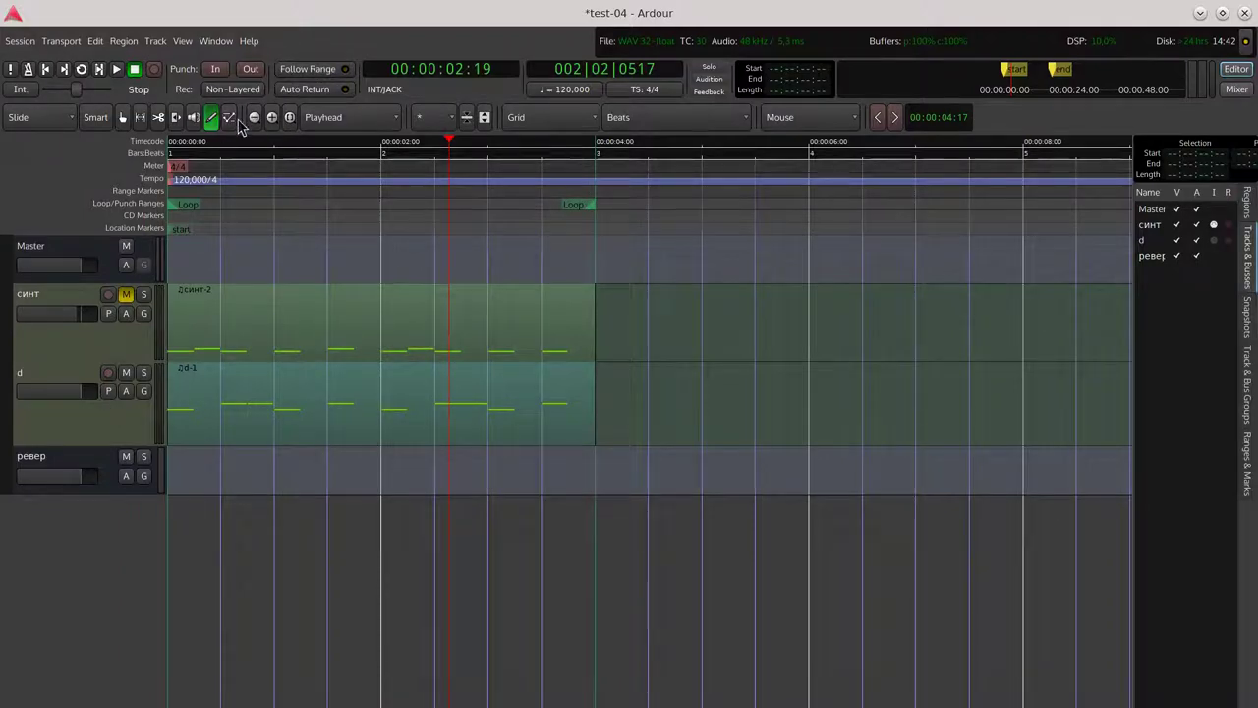
left_click(254, 117)
key("g")
left_click(286, 373)
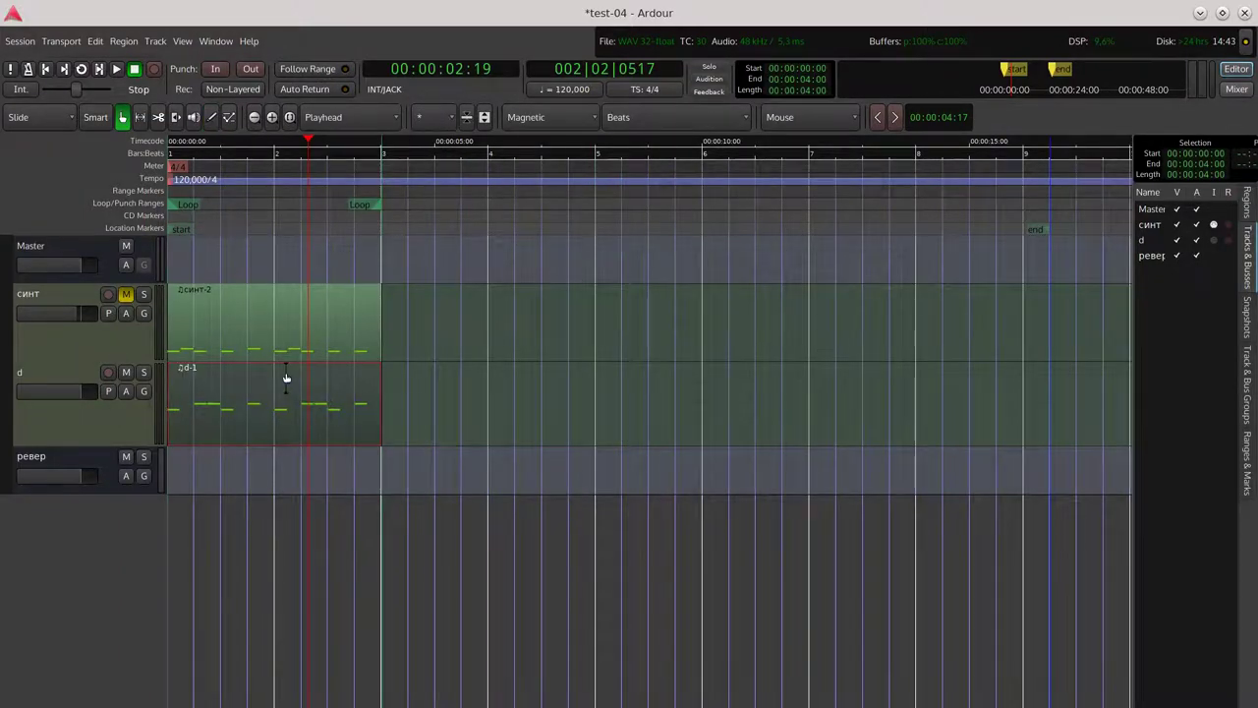
left_click_drag(247, 407, 252, 406)
left_click(305, 419)
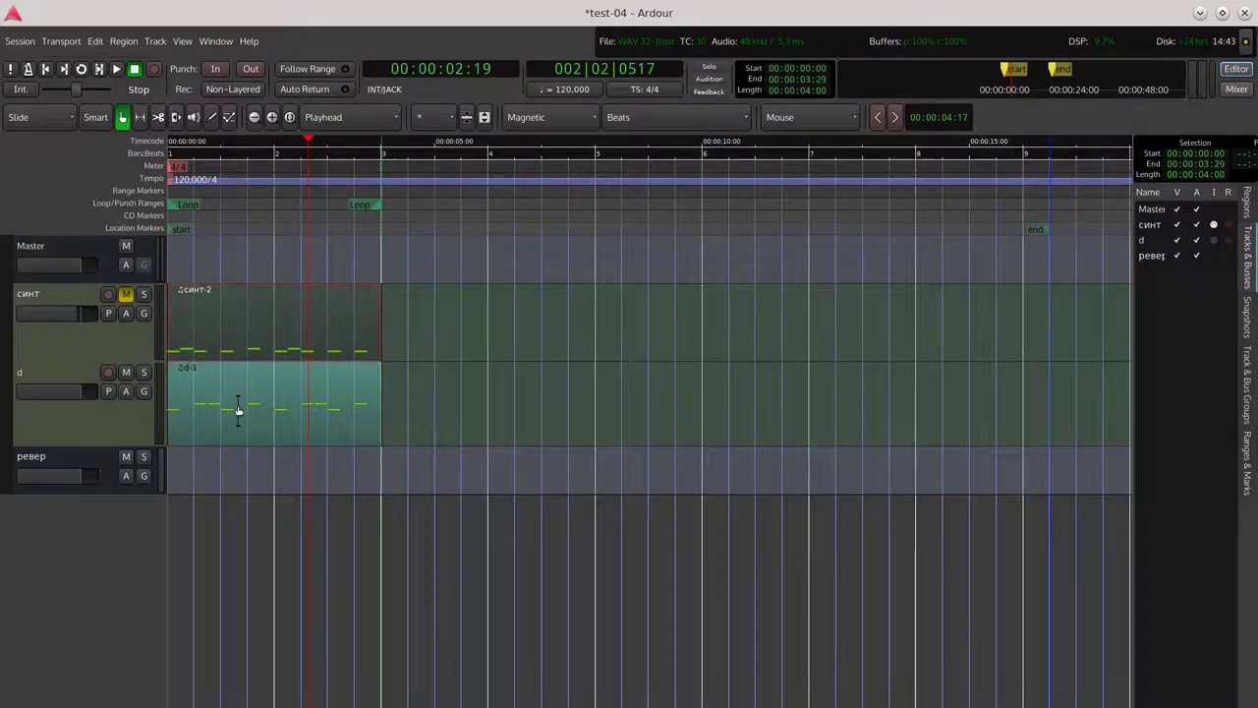
left_click(230, 316)
left_click(239, 396)
key("ctrl+z")
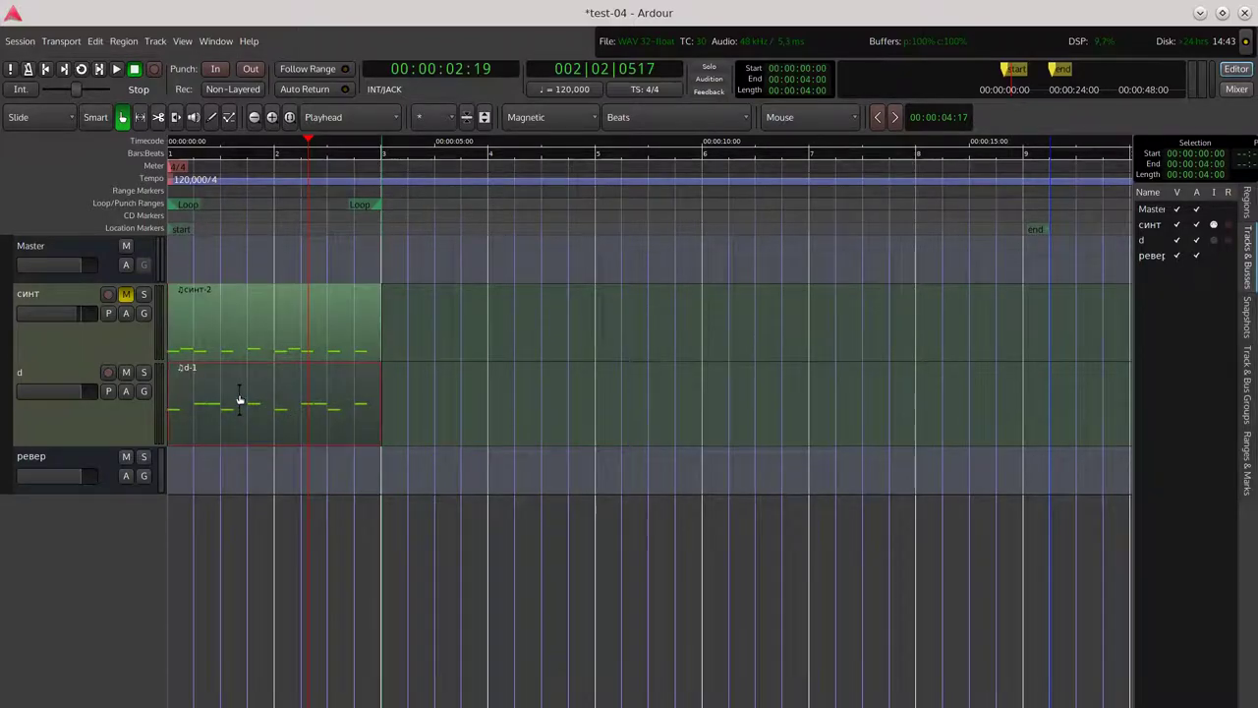
left_click(127, 45)
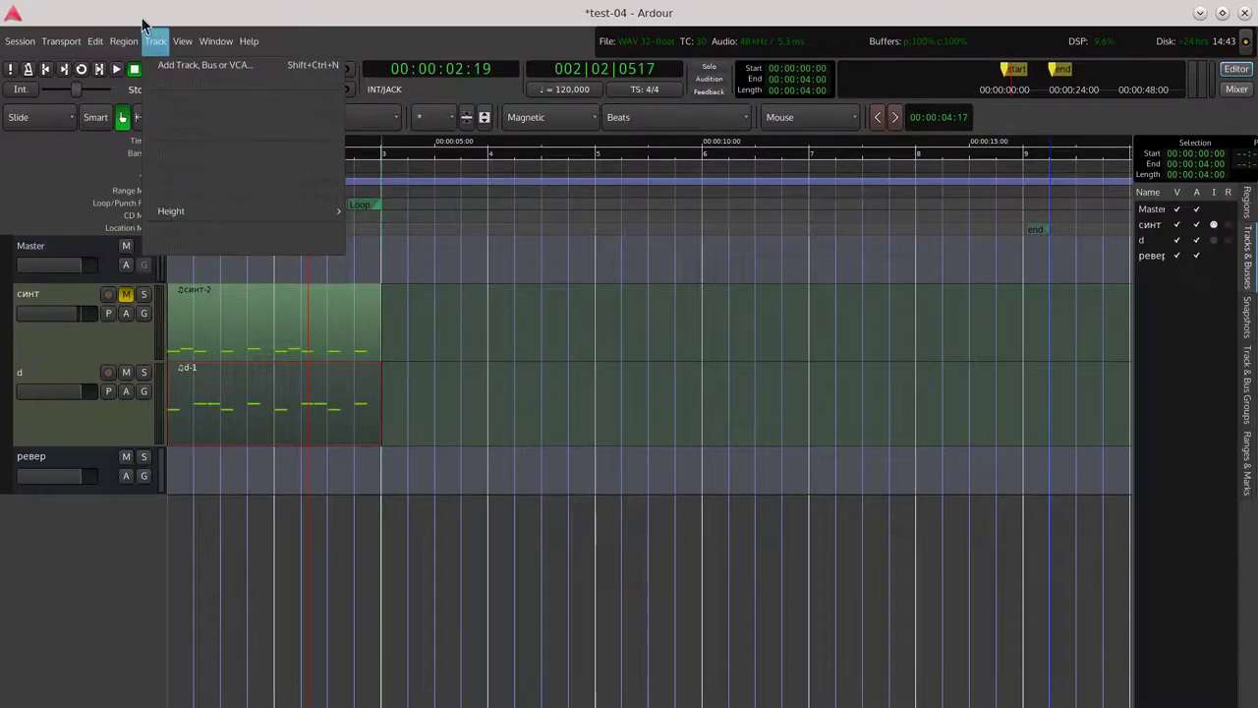
left_click(143, 23)
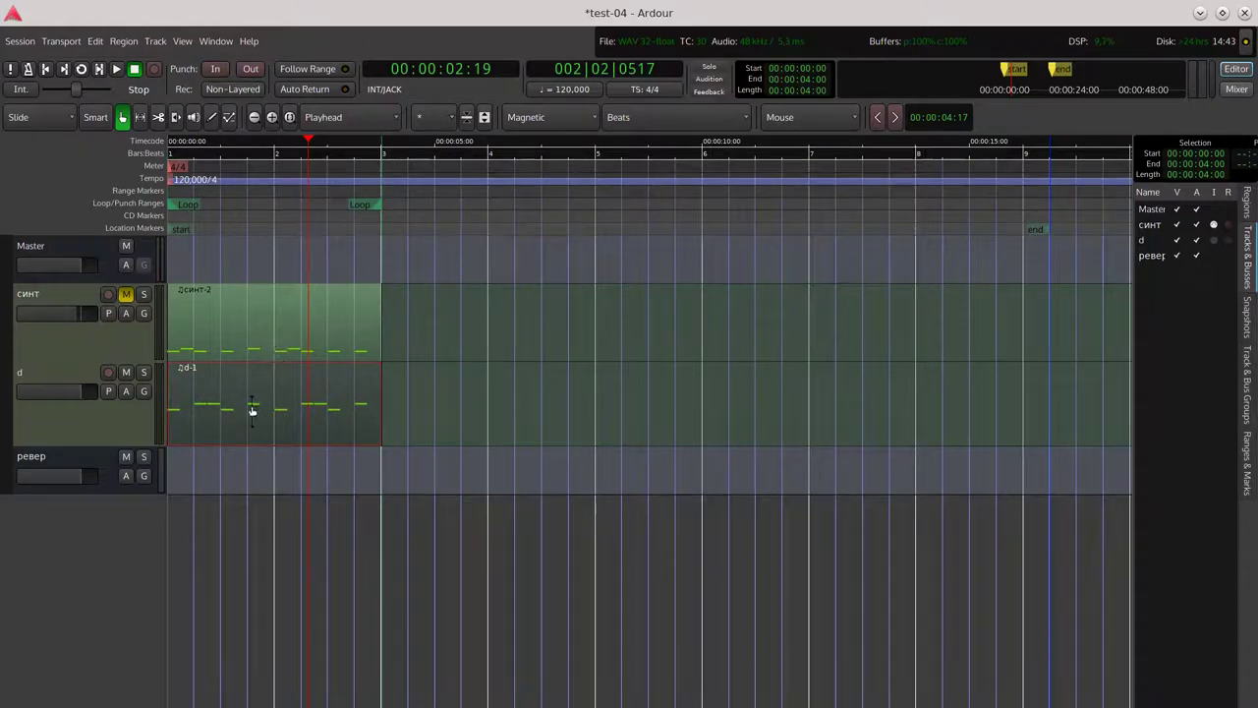
Duplicate track d's two-bar drum region three times in a row so the pattern fills bars 1 to 8
left_click(125, 41)
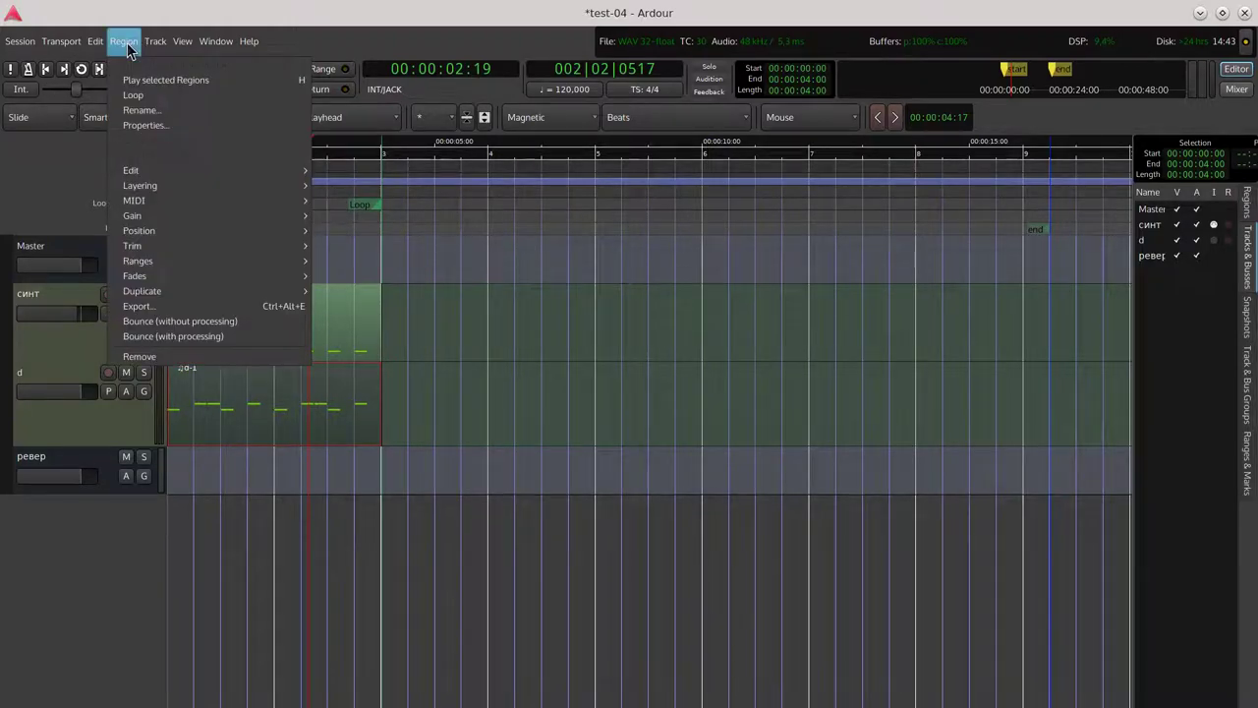
mouse_move(213, 289)
left_click(402, 19)
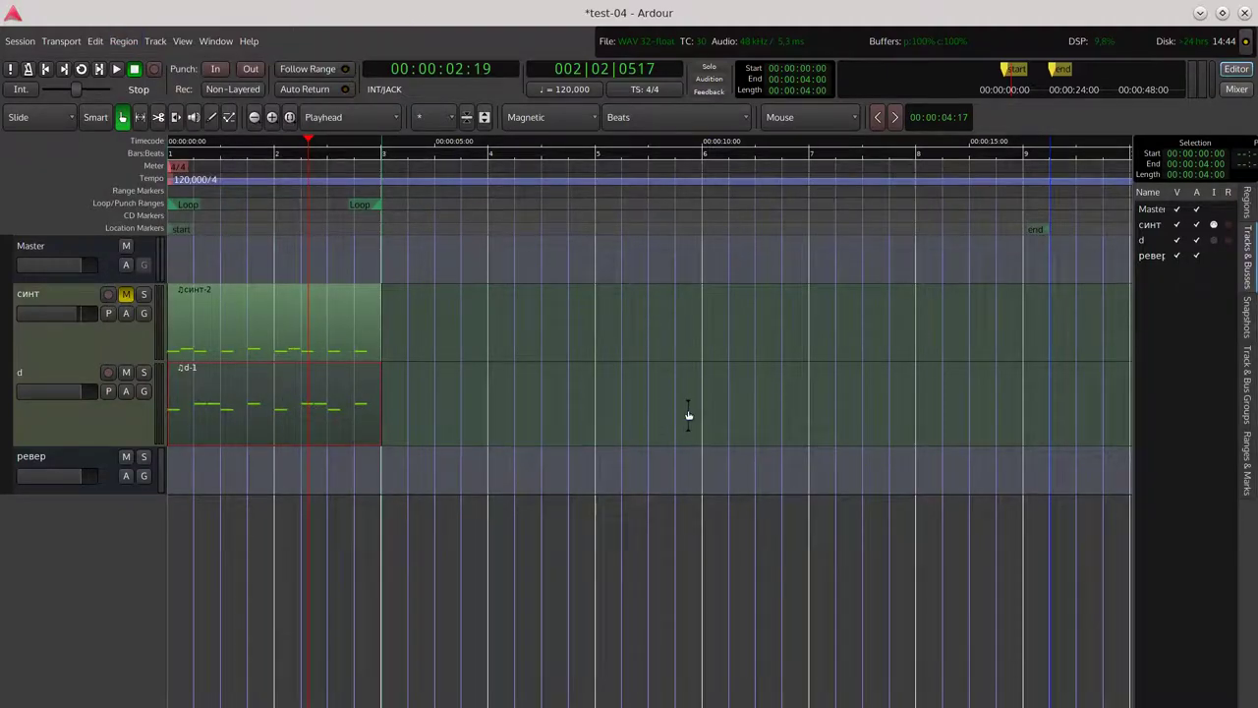
key("alt+d")
key("alt+d")
key("alt+d")
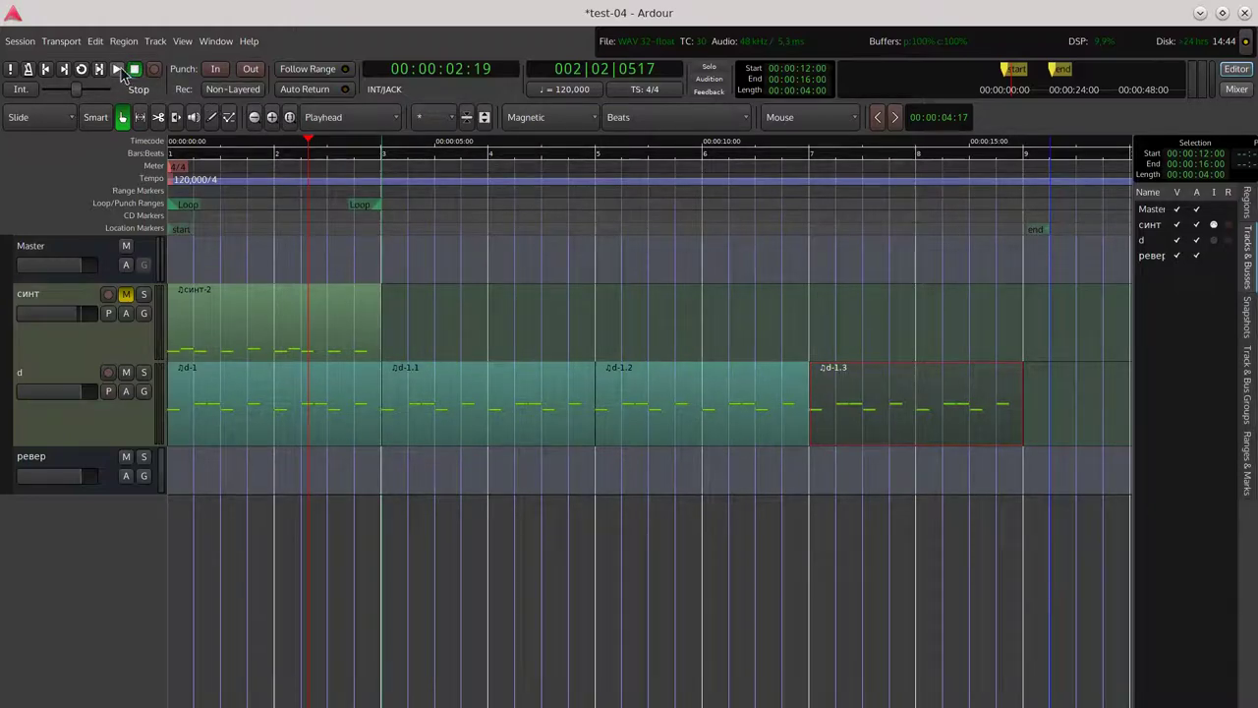
Play back part of the duplicated drum regions, stop the transport and save the session
left_click(117, 69)
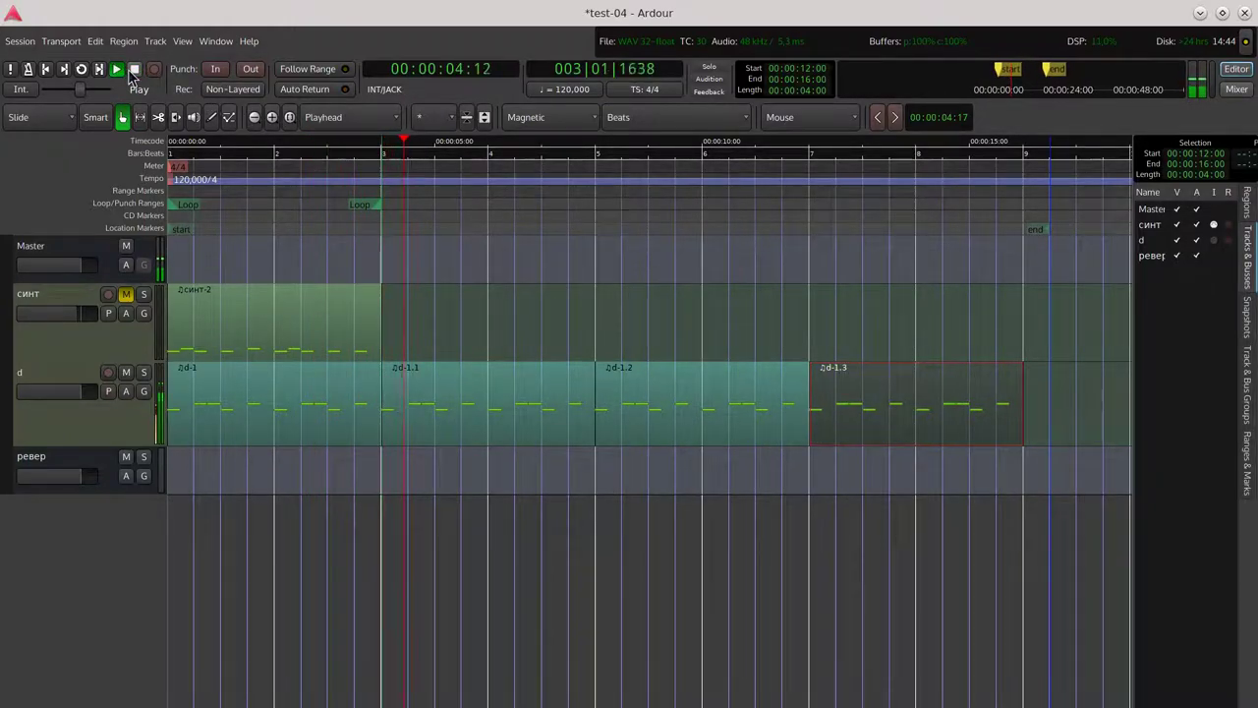
left_click(134, 69)
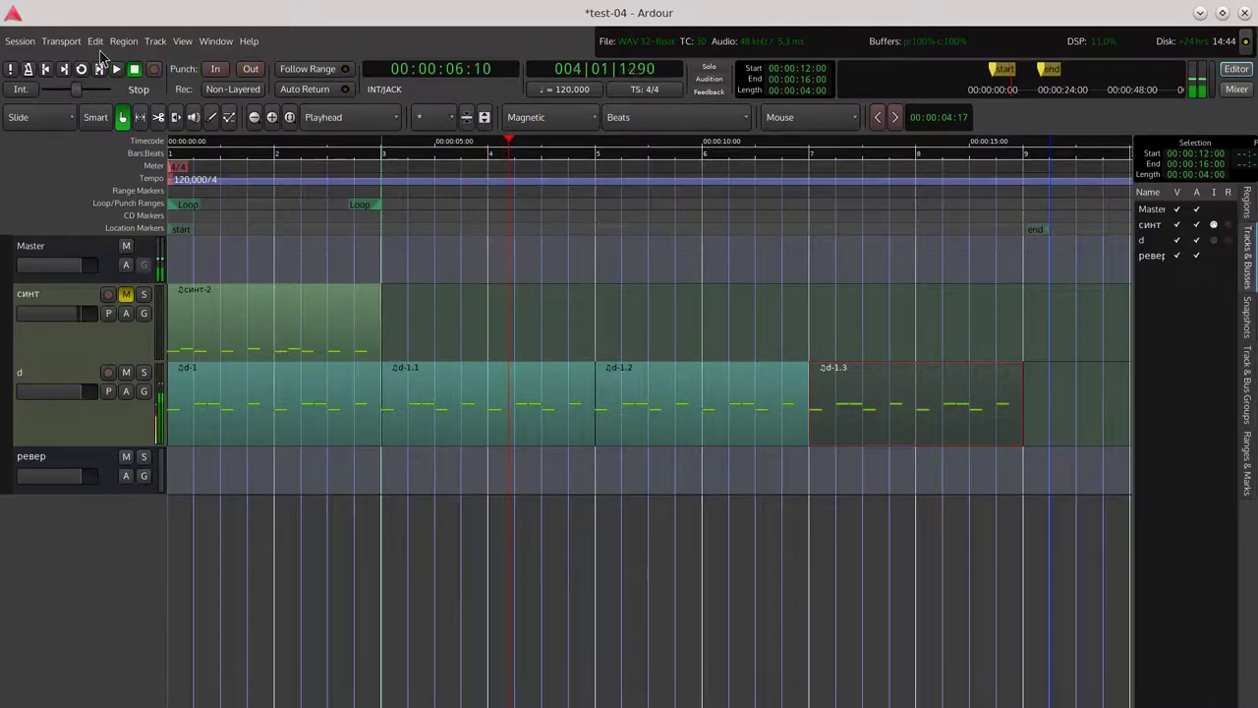
left_click(20, 41)
left_click(54, 124)
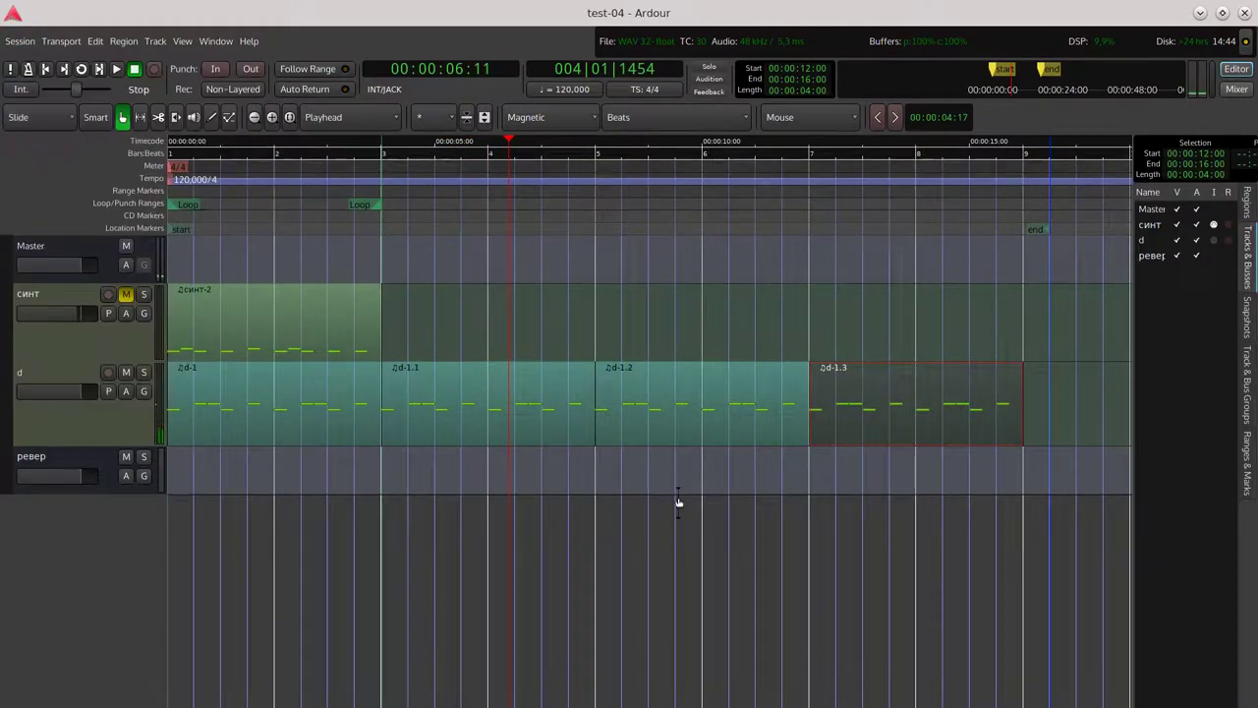
Make track d taller and draw an A#2 note on bar 3 beat 2 and a B2 note on bar 4 beat 3
left_click(442, 407)
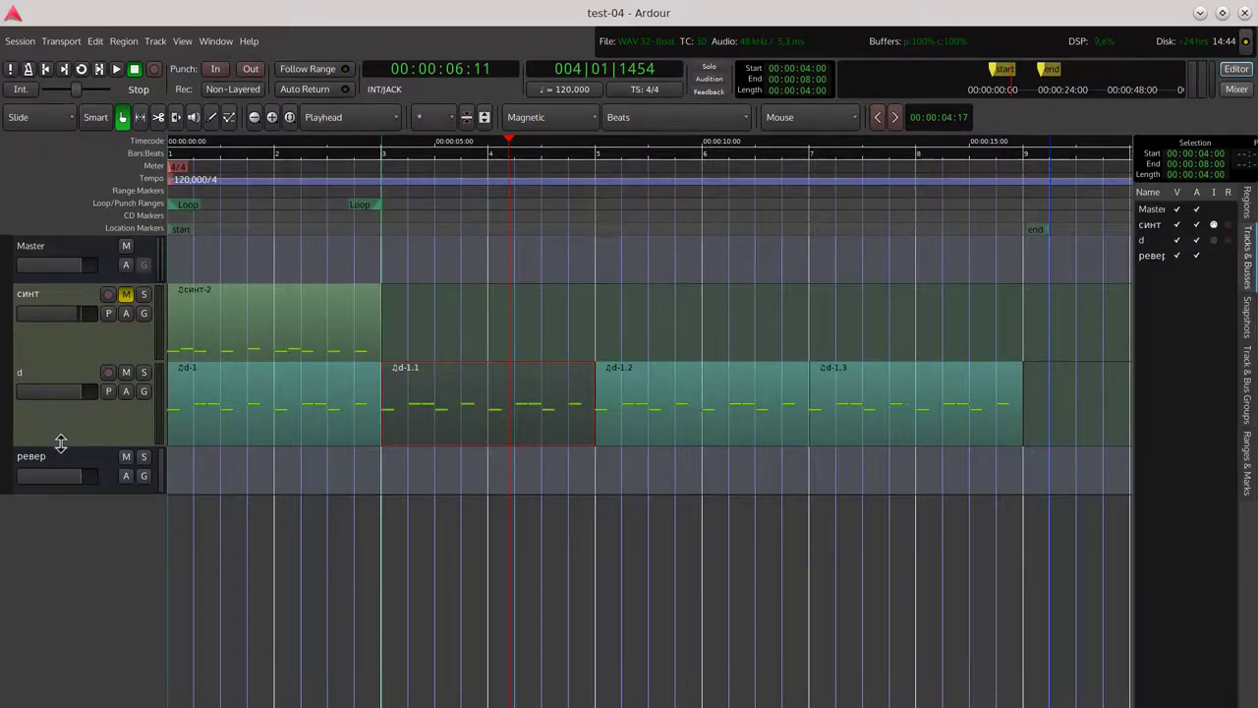
left_click_drag(59, 441, 56, 528)
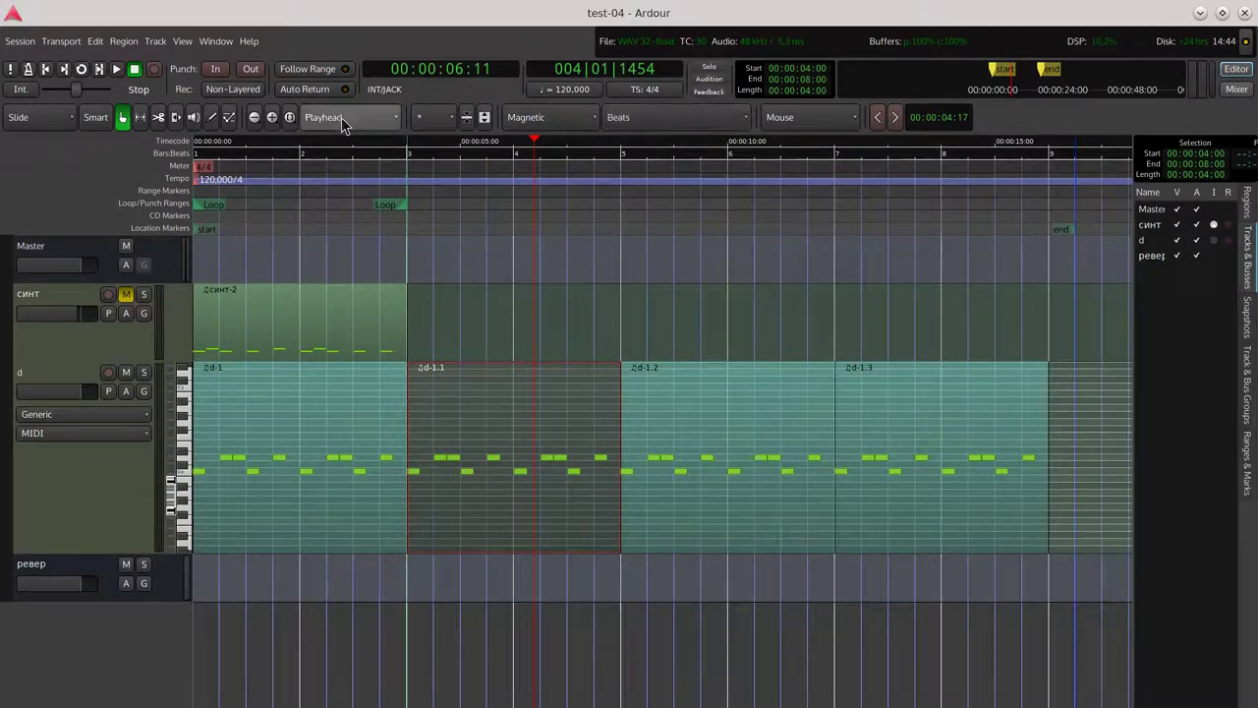
left_click(210, 117)
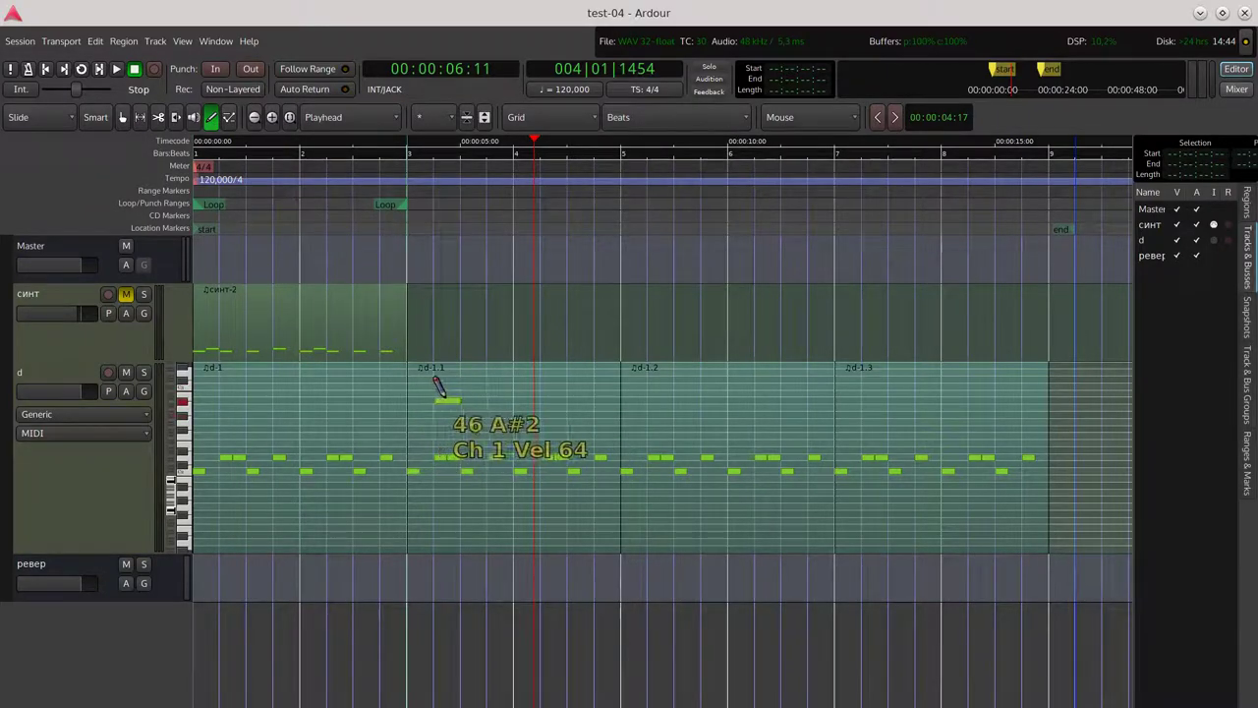
left_click(446, 401)
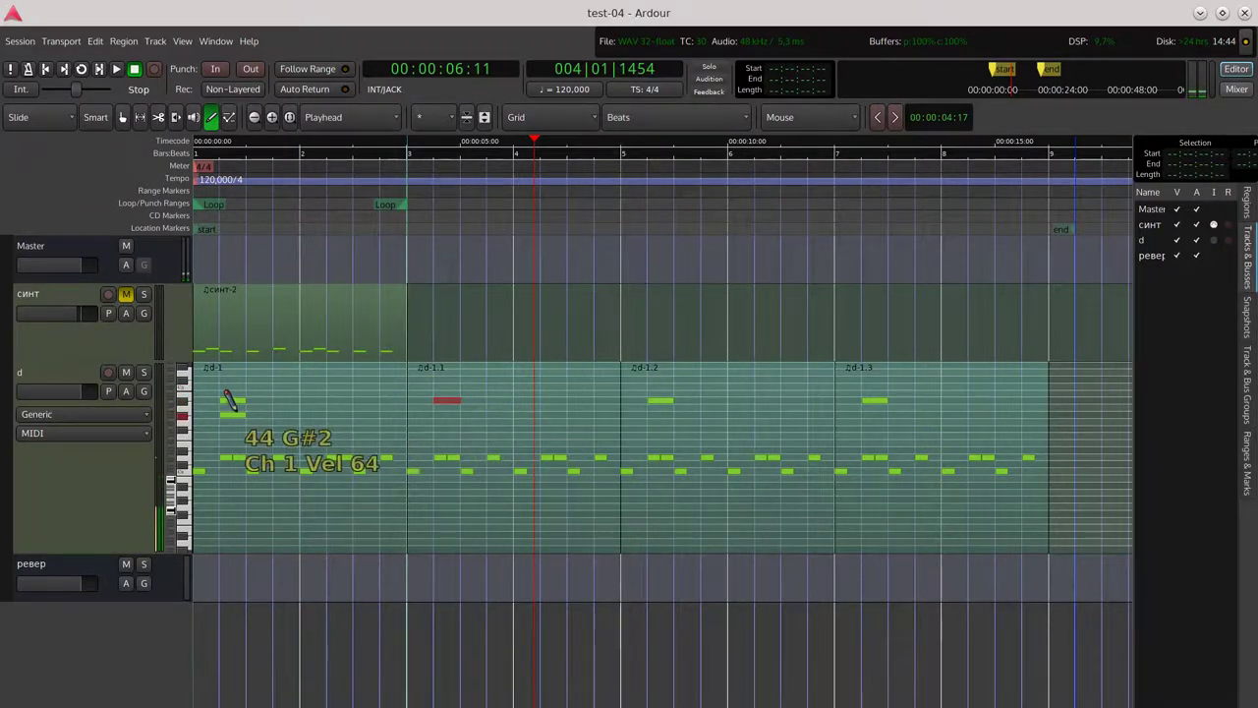
left_click(578, 397)
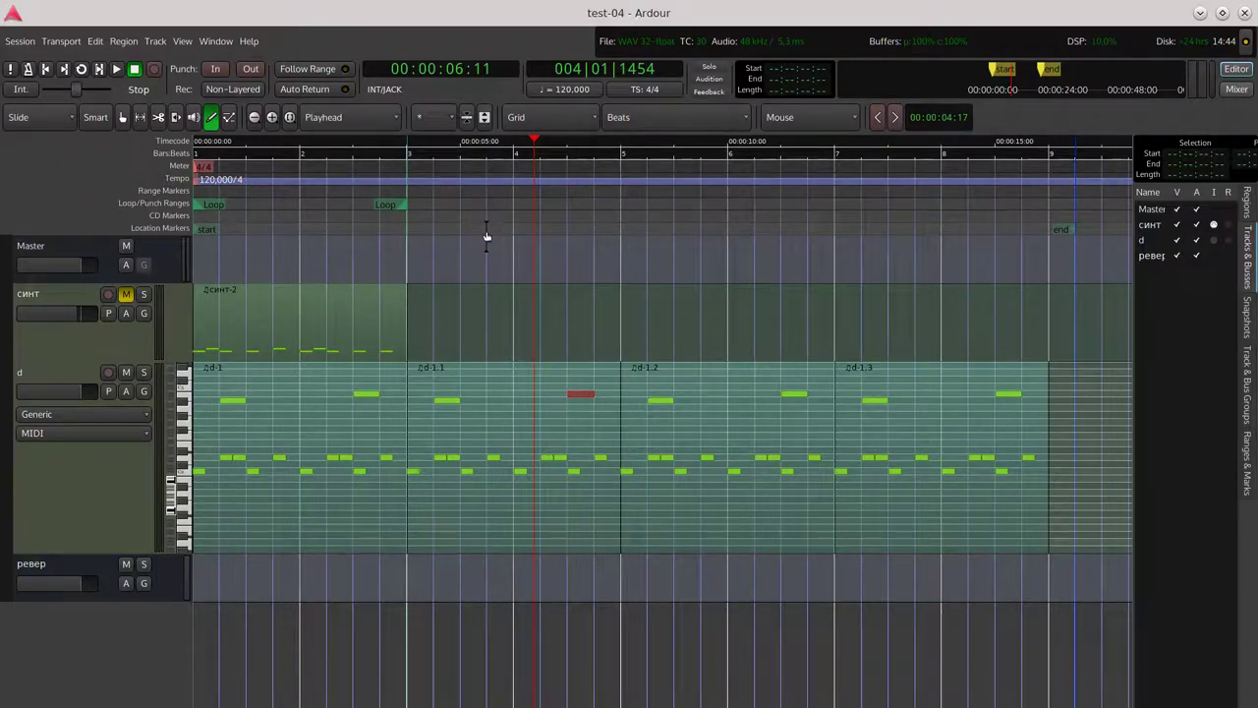
Listen to the edited drum pattern in the loop range and on into the following region, and stop playback
key("l")
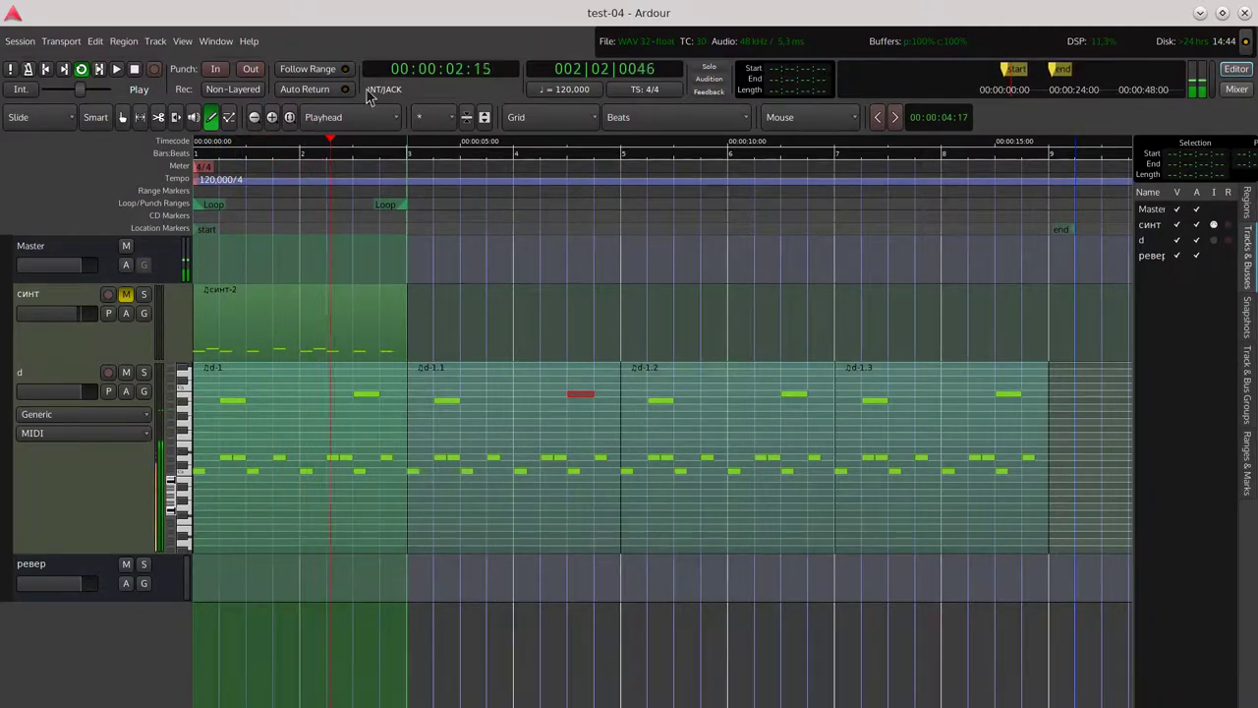
left_click(116, 69)
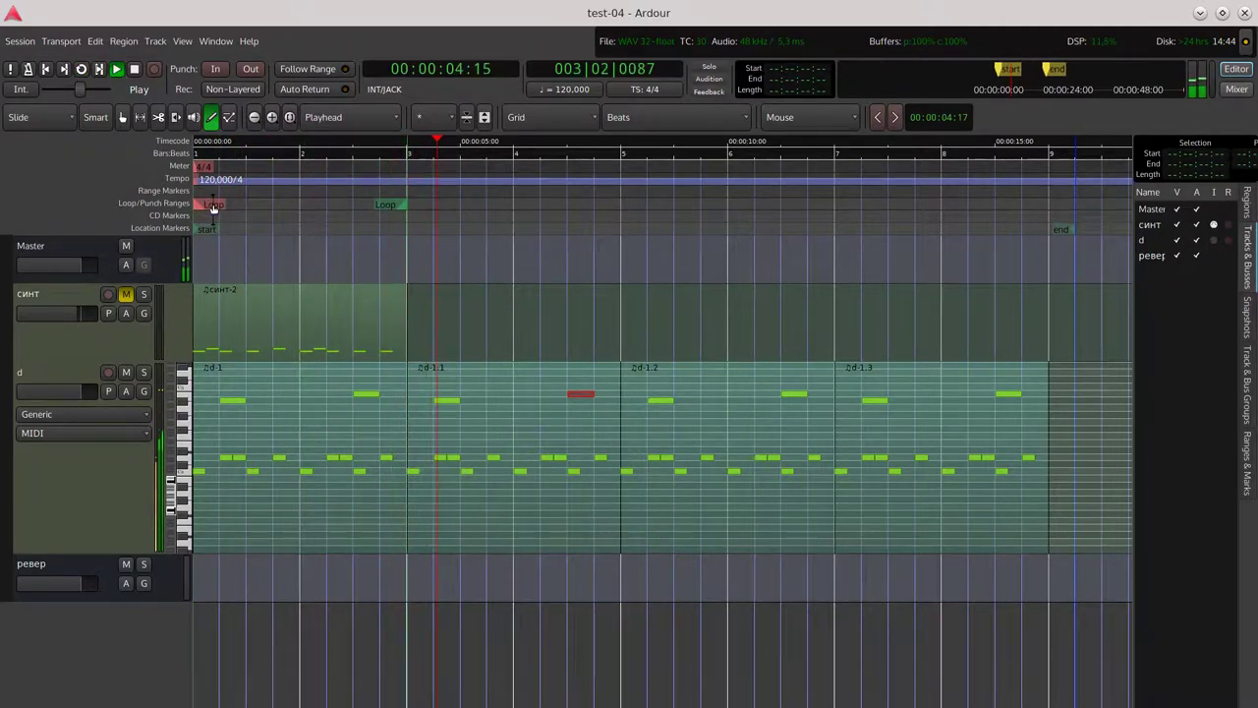
key("space")
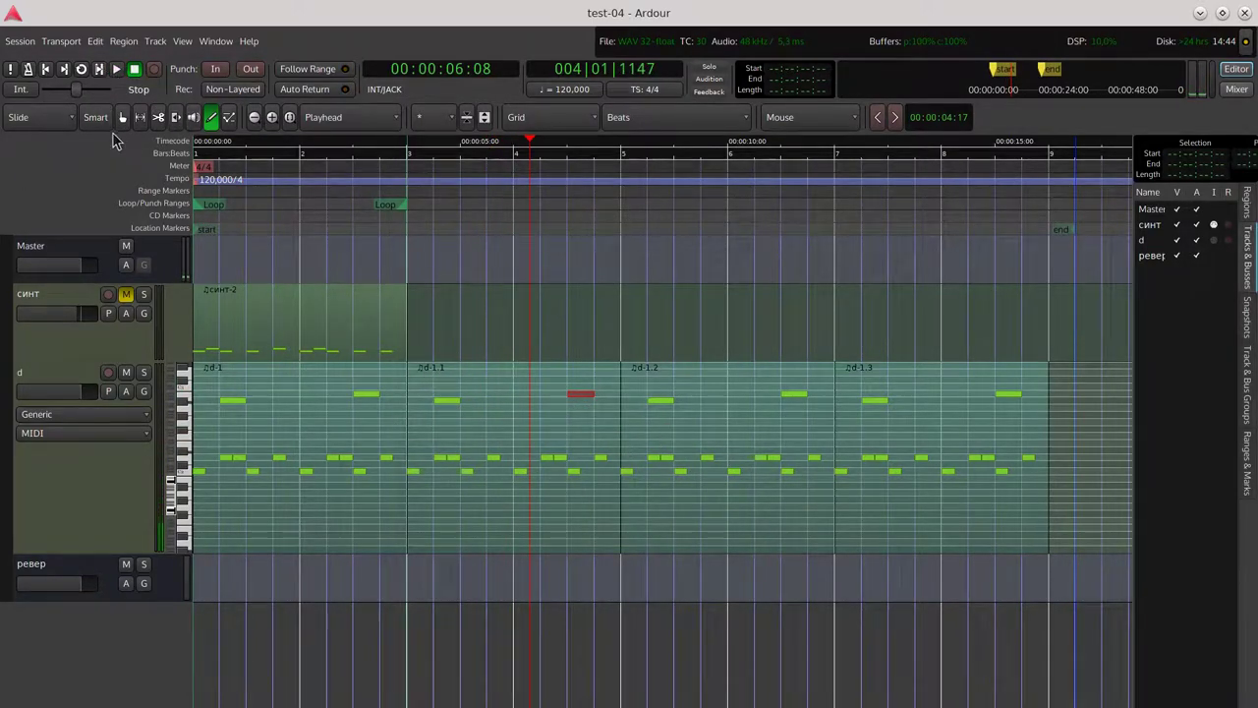
Unlink the second drum region on track d, in bars 3 to 4, from its other copies
key("g")
left_click(486, 389)
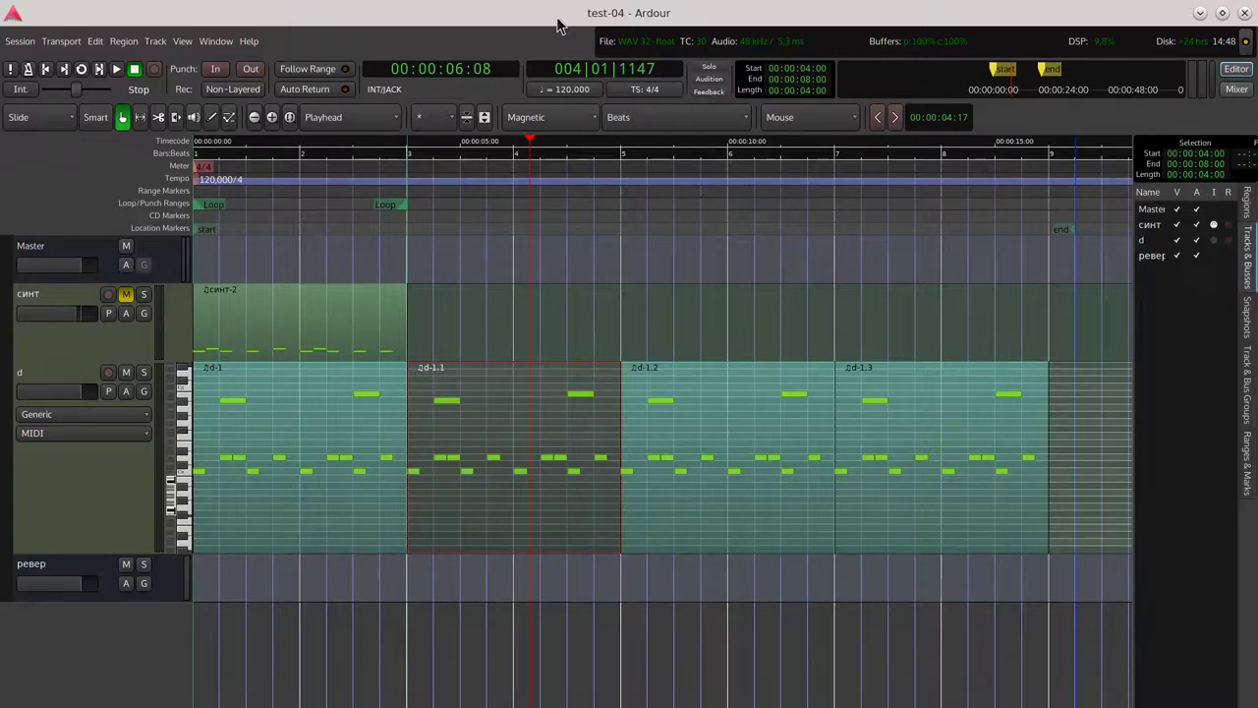
left_click(126, 41)
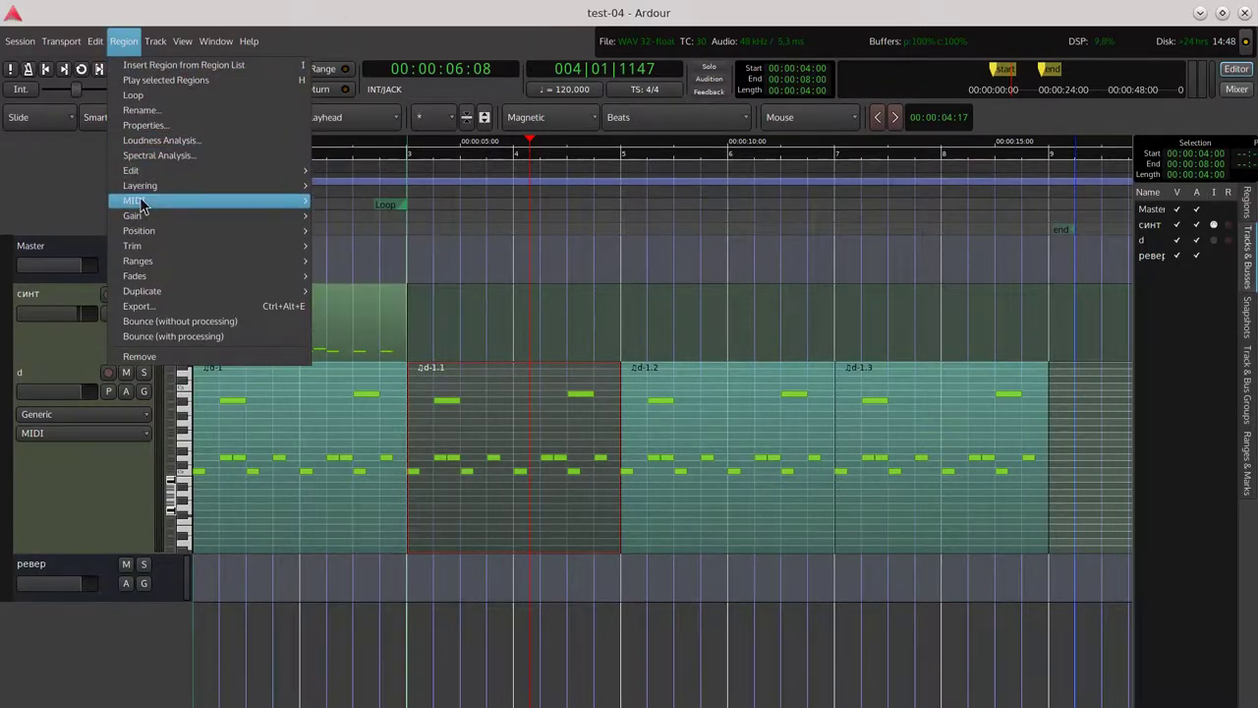
mouse_move(141, 203)
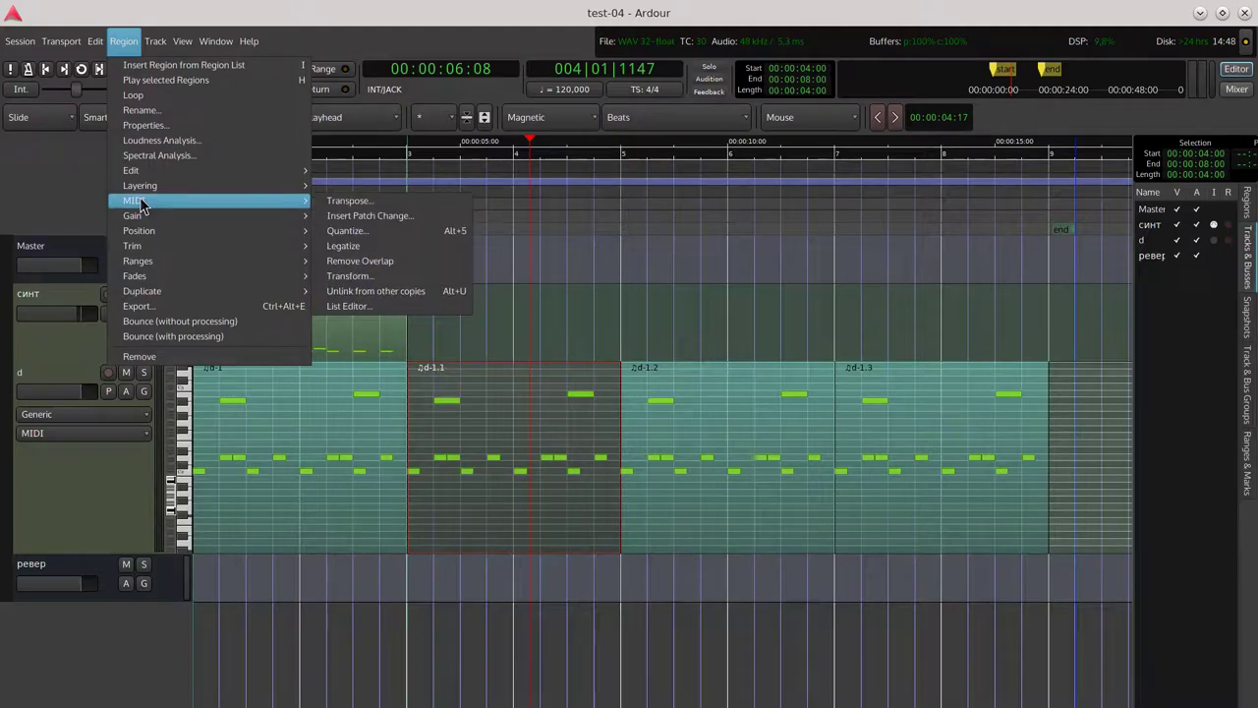
left_click(462, 300)
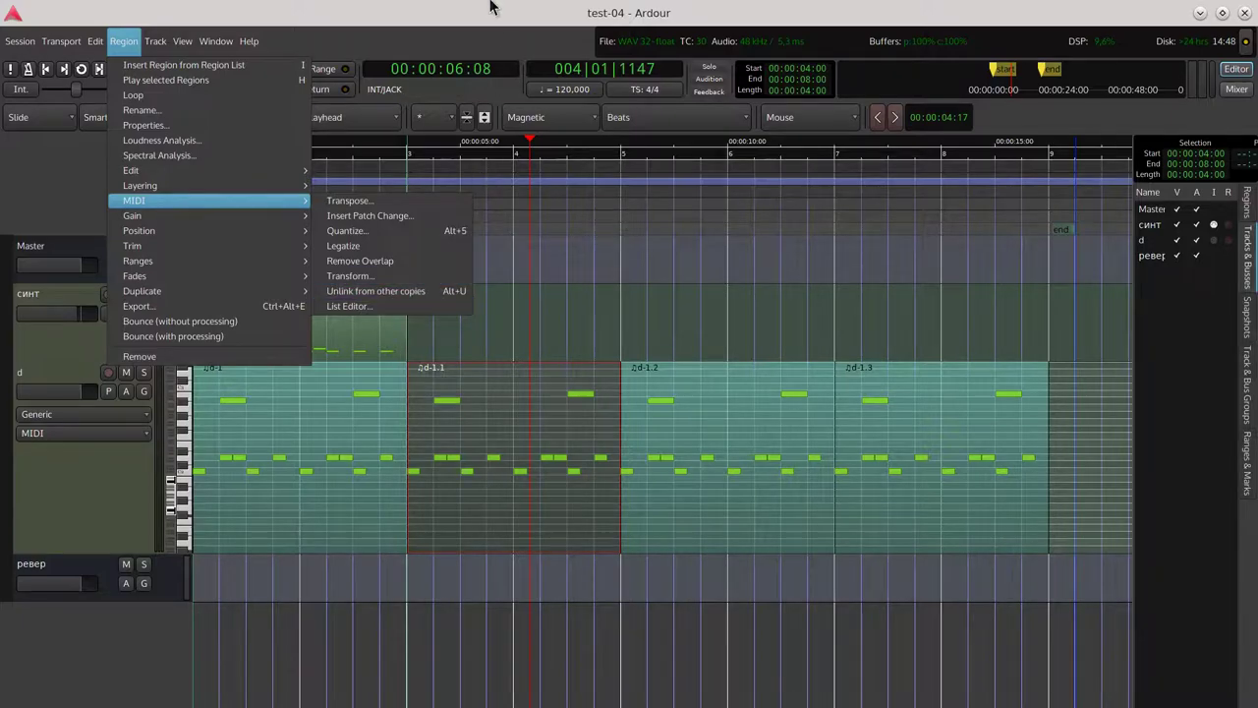
left_click(521, 393)
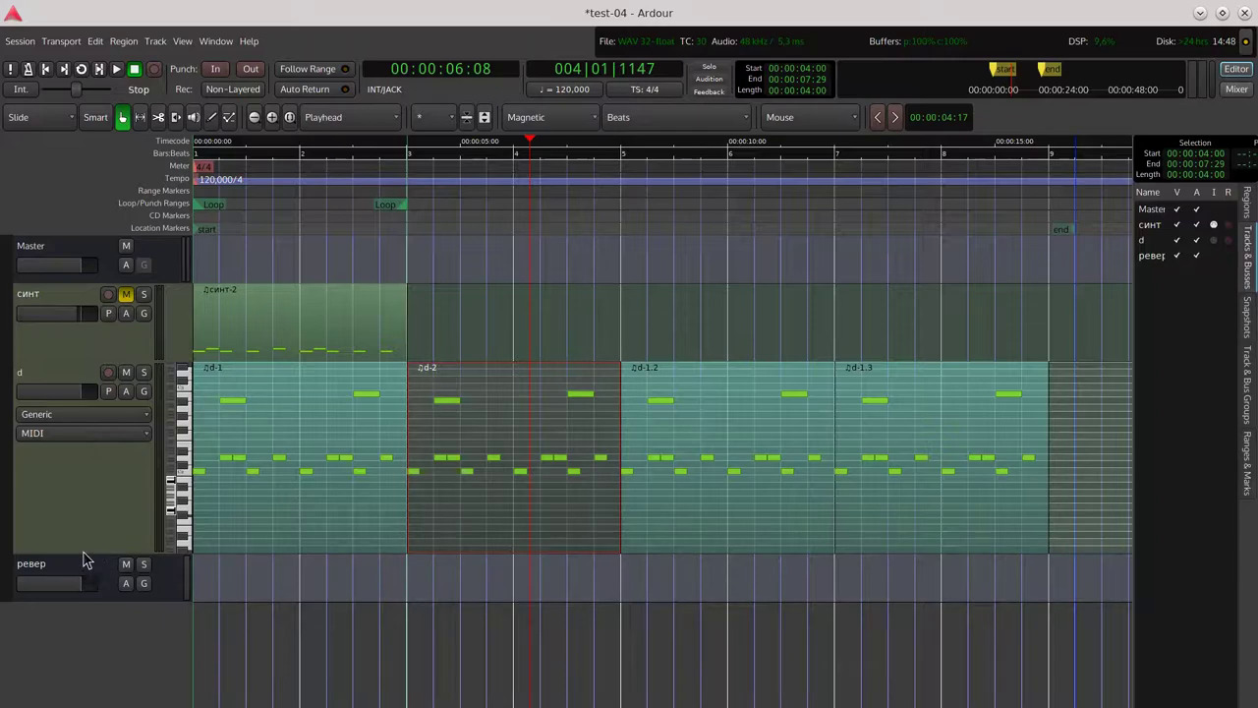
Make track d taller, delete the two upper notes from the region in bars 3 to 4, and save the session
left_click_drag(82, 554, 81, 587)
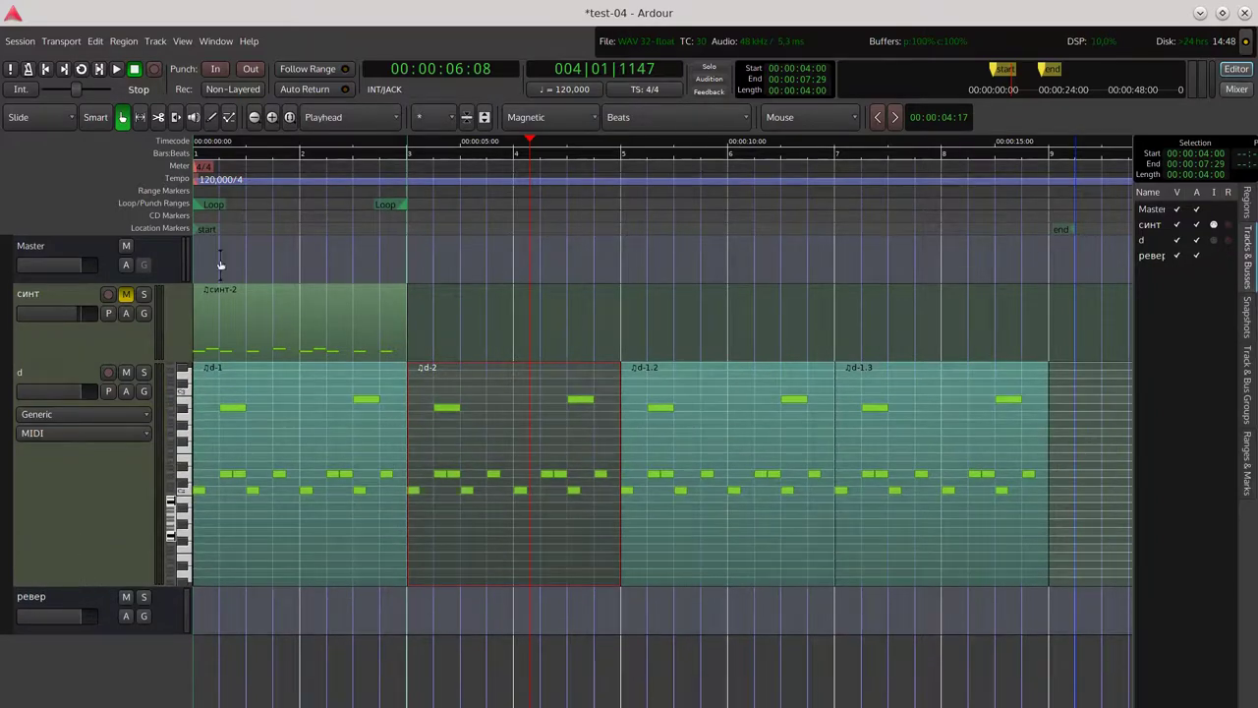
left_click(228, 117)
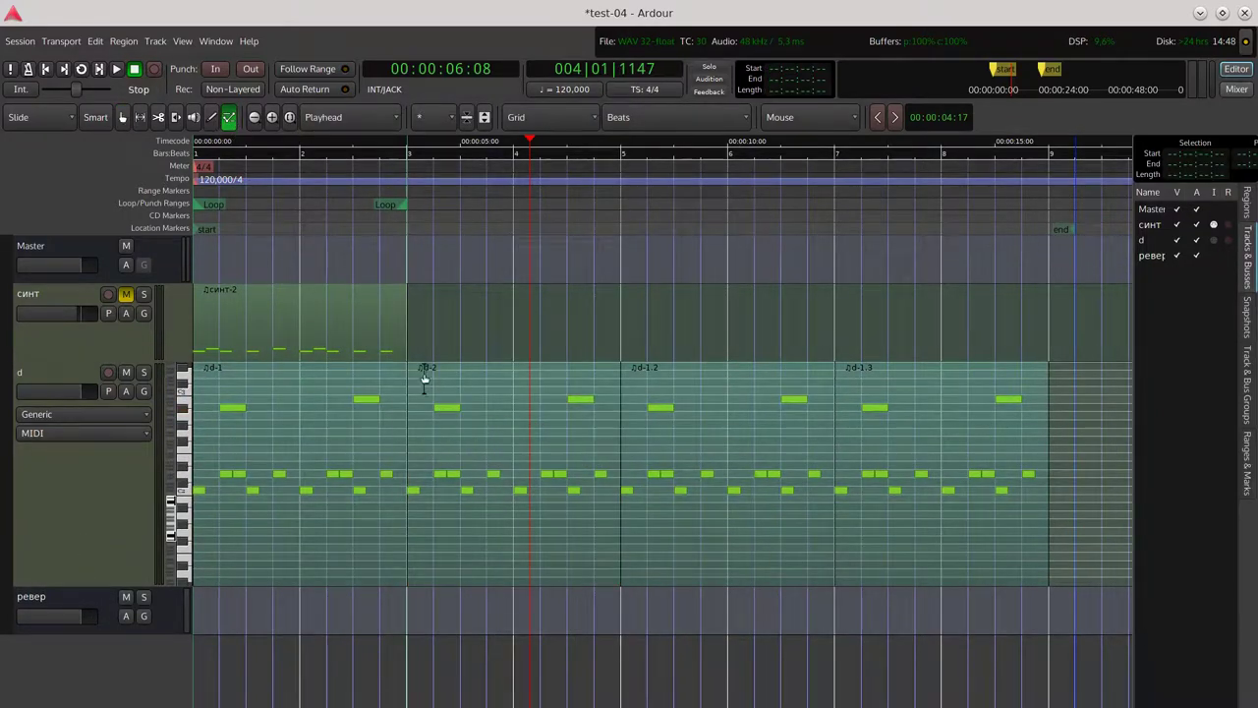
left_click_drag(424, 379, 603, 435)
key("Delete")
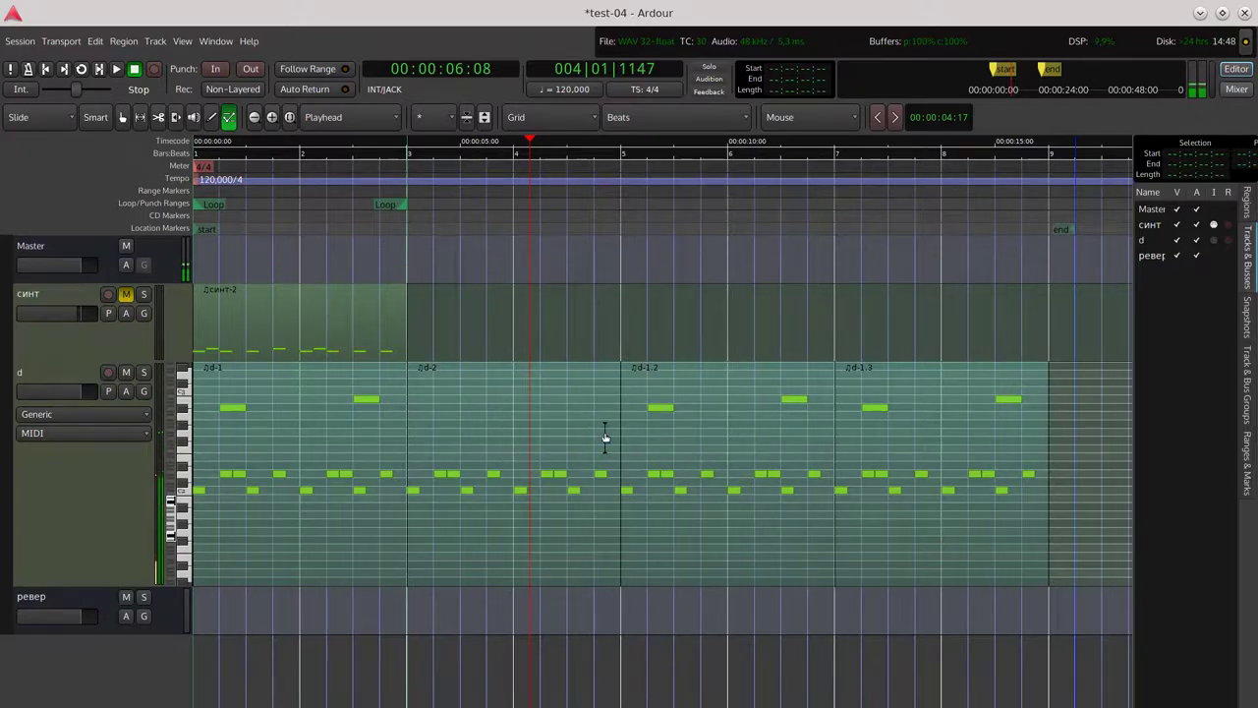
left_click(19, 41)
left_click(30, 134)
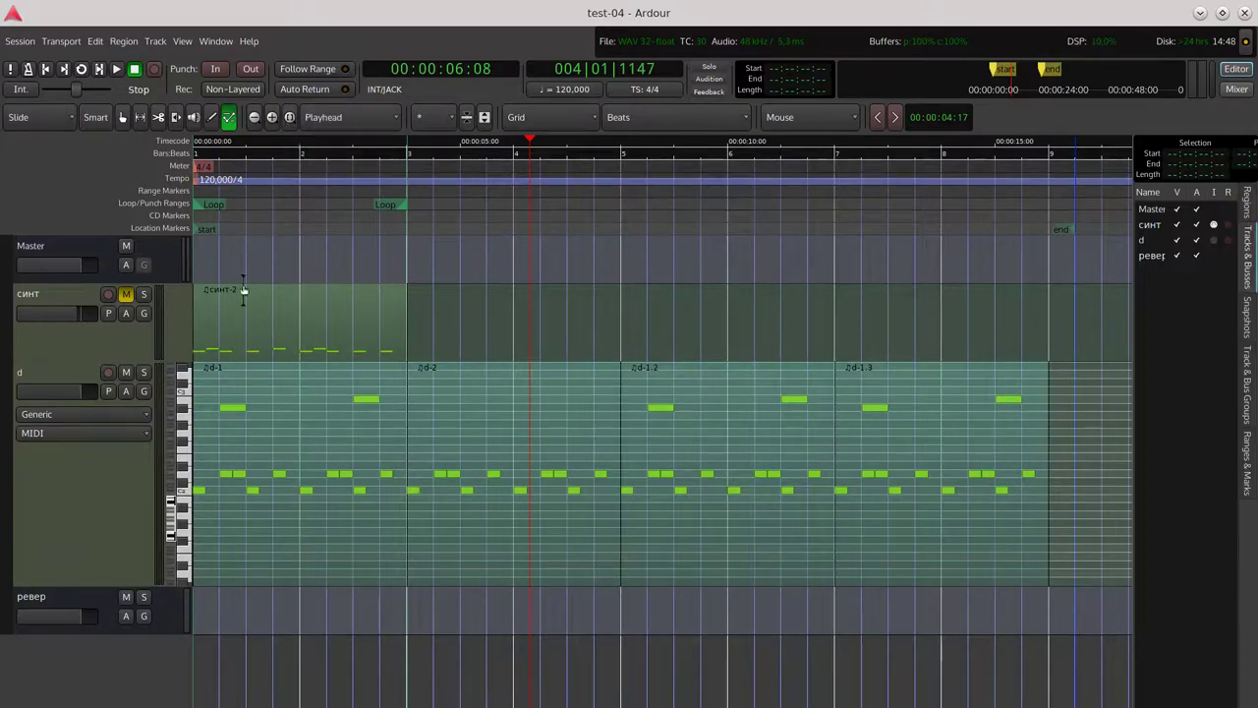
Replace track d's region in bars 5 to 6 with a duplicate of the region in bars 3 to 4
left_click(122, 122)
left_click(528, 416)
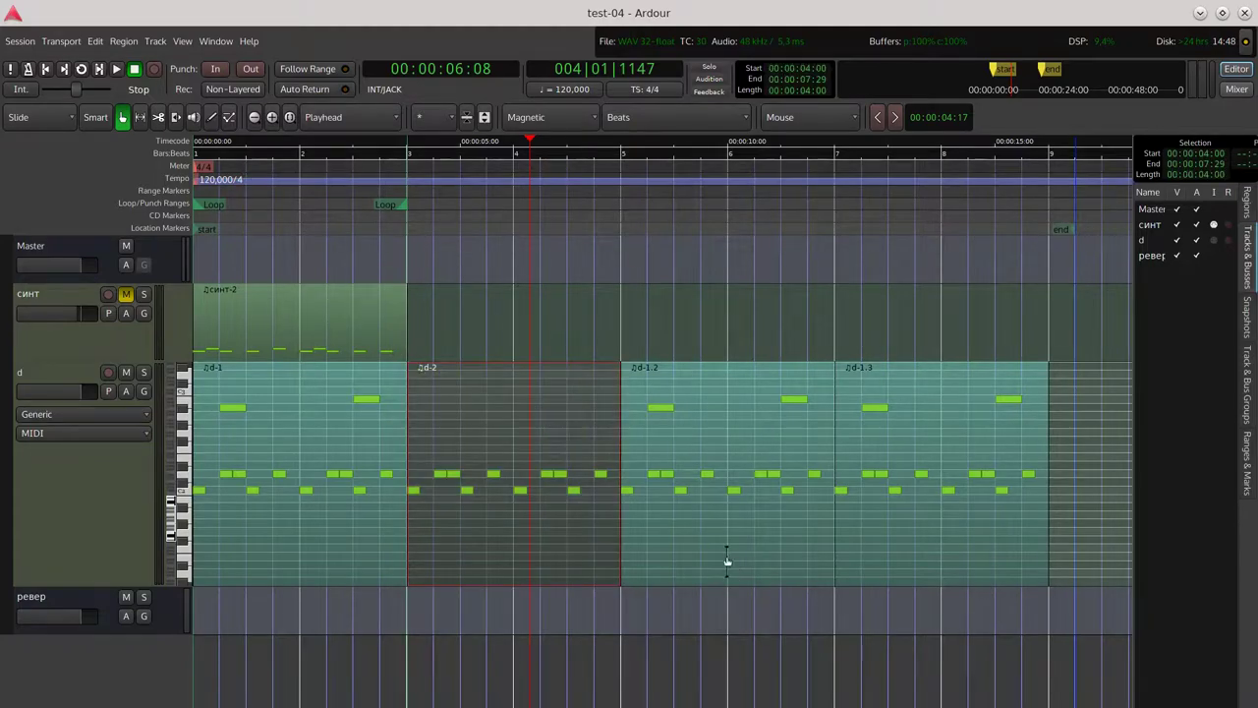
left_click(704, 428)
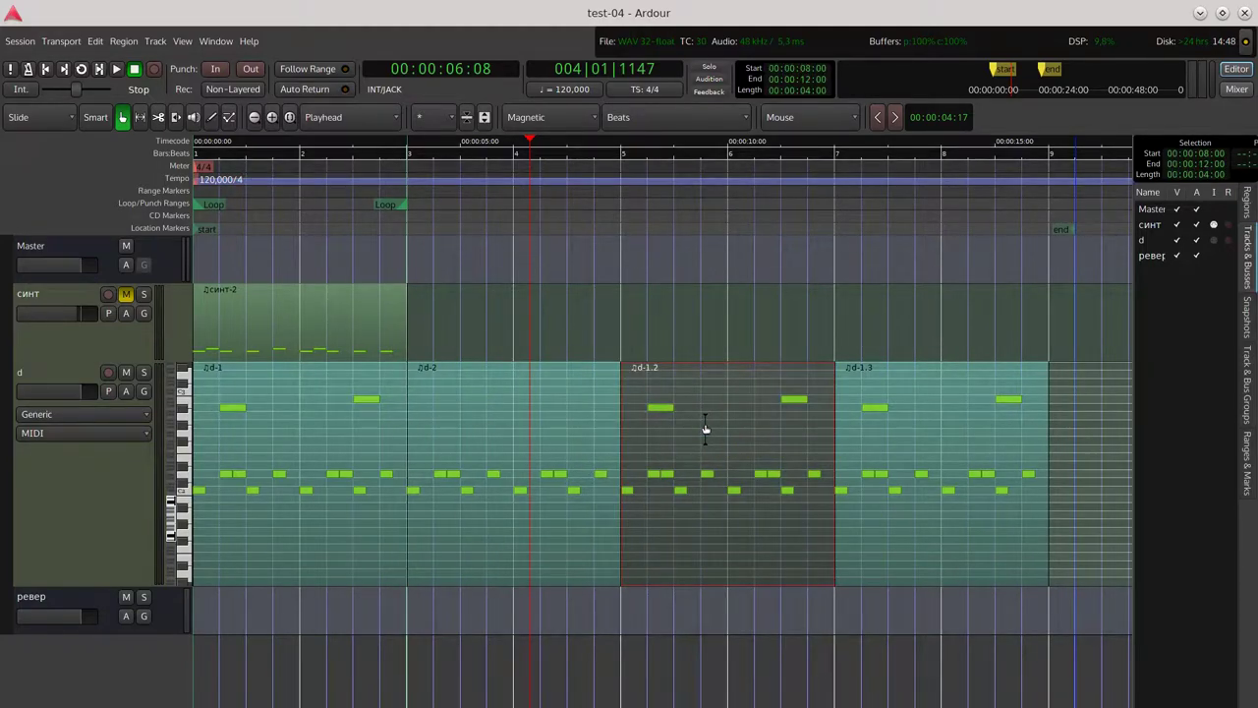
key("Delete")
left_click(460, 421)
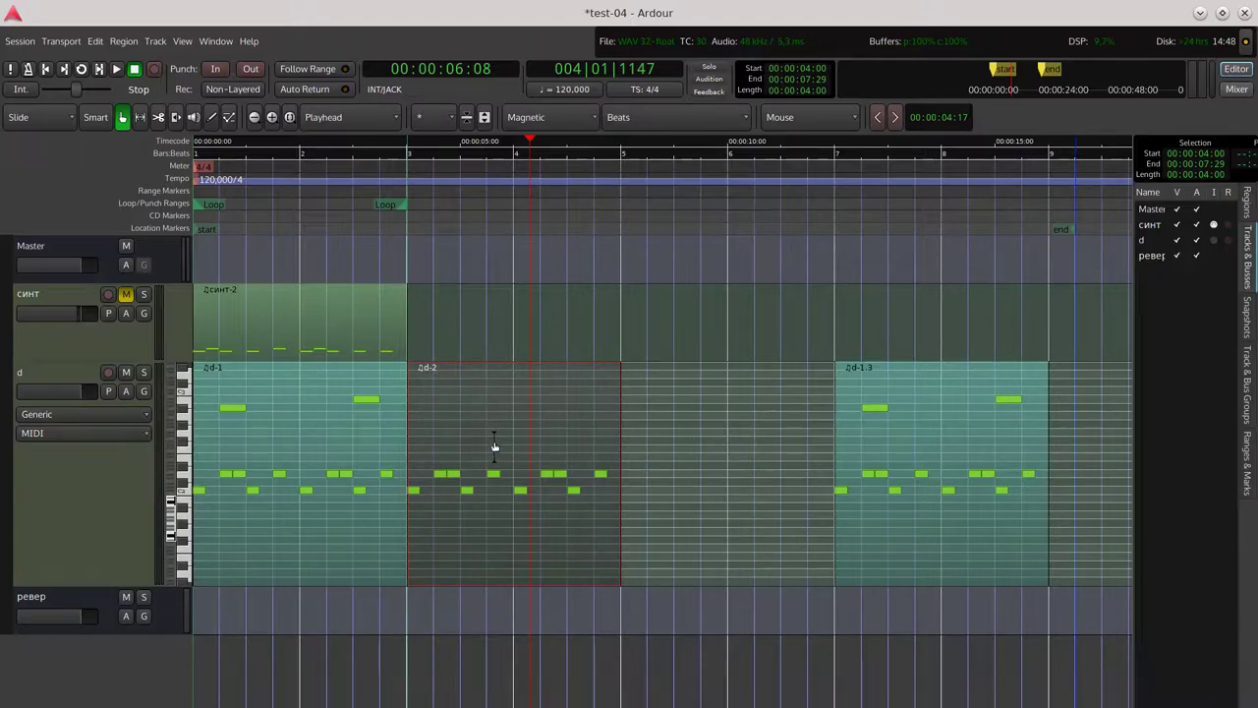
key("alt+d")
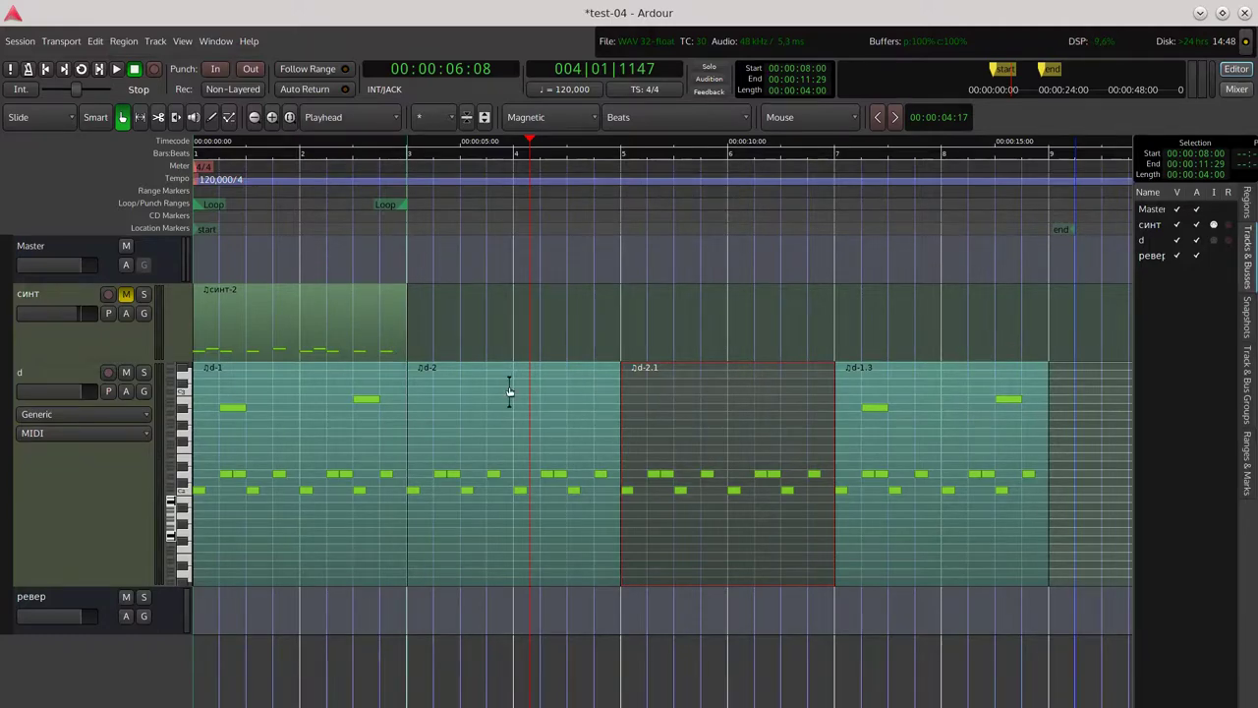
left_click(509, 387)
left_click(674, 389)
left_click(496, 393)
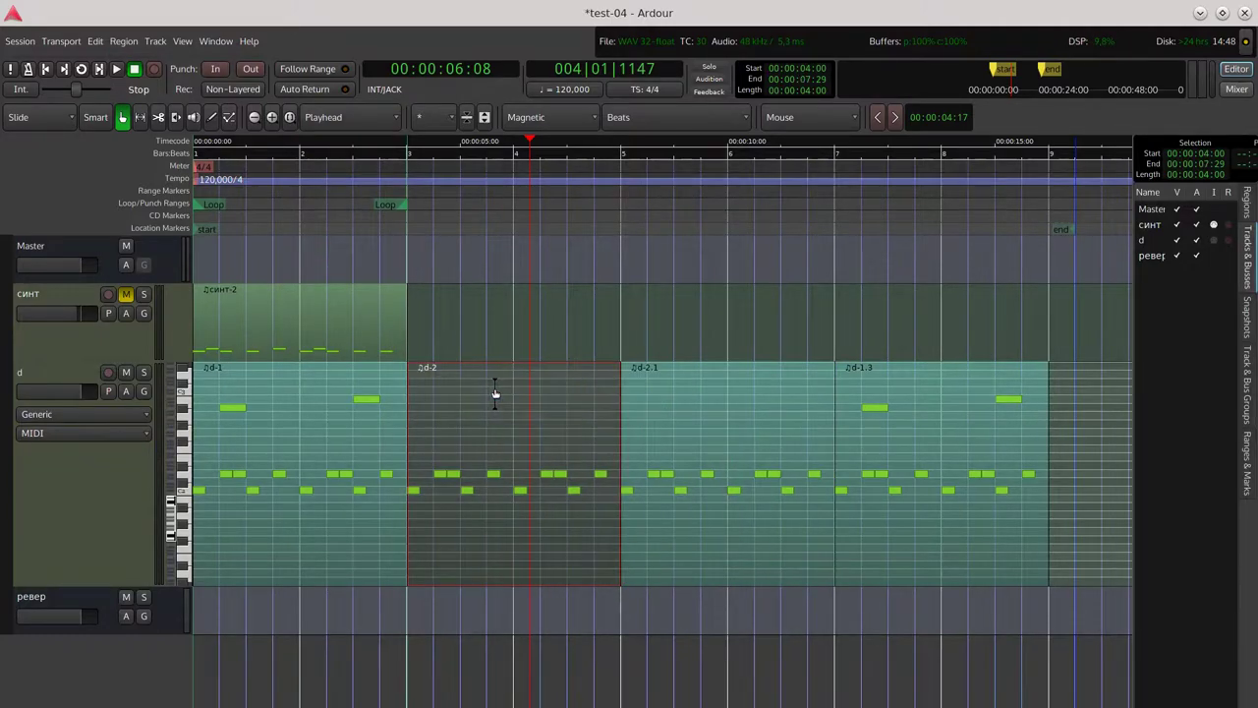
left_click(682, 395)
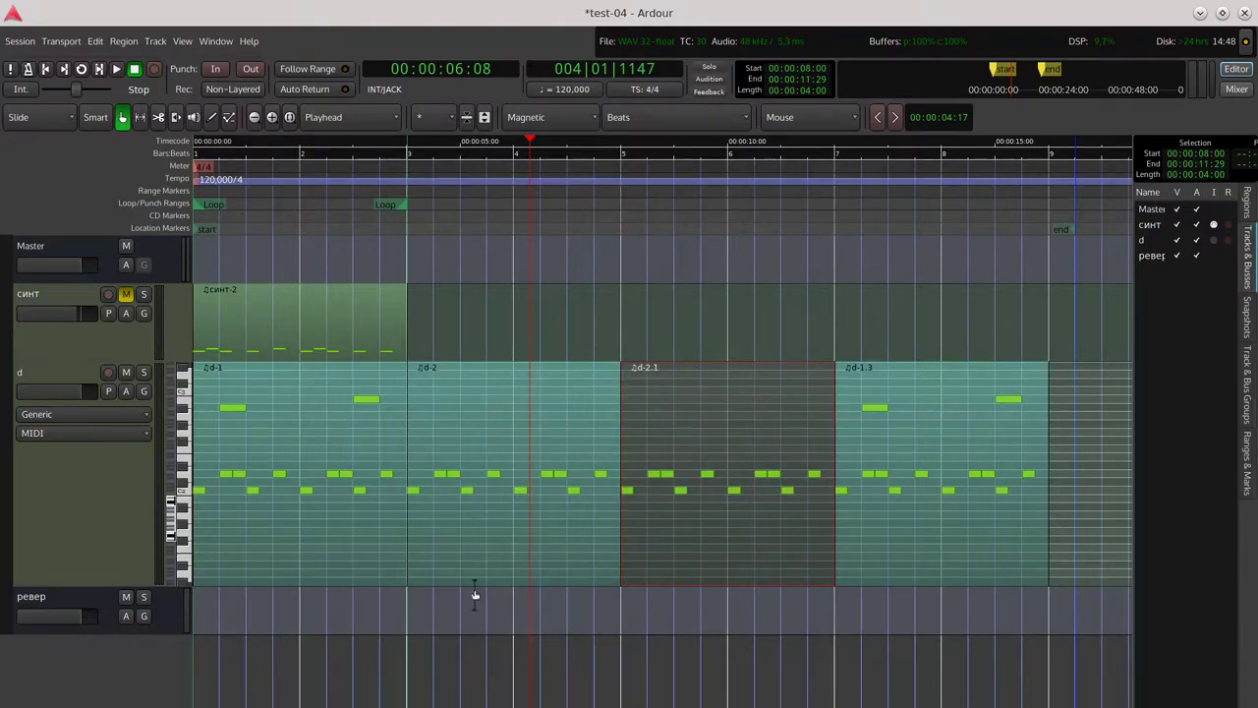
Draw an F#2 note on bar 3 beat 4 and a C3 note on bar 7 beat 4 of track d
left_click(211, 119)
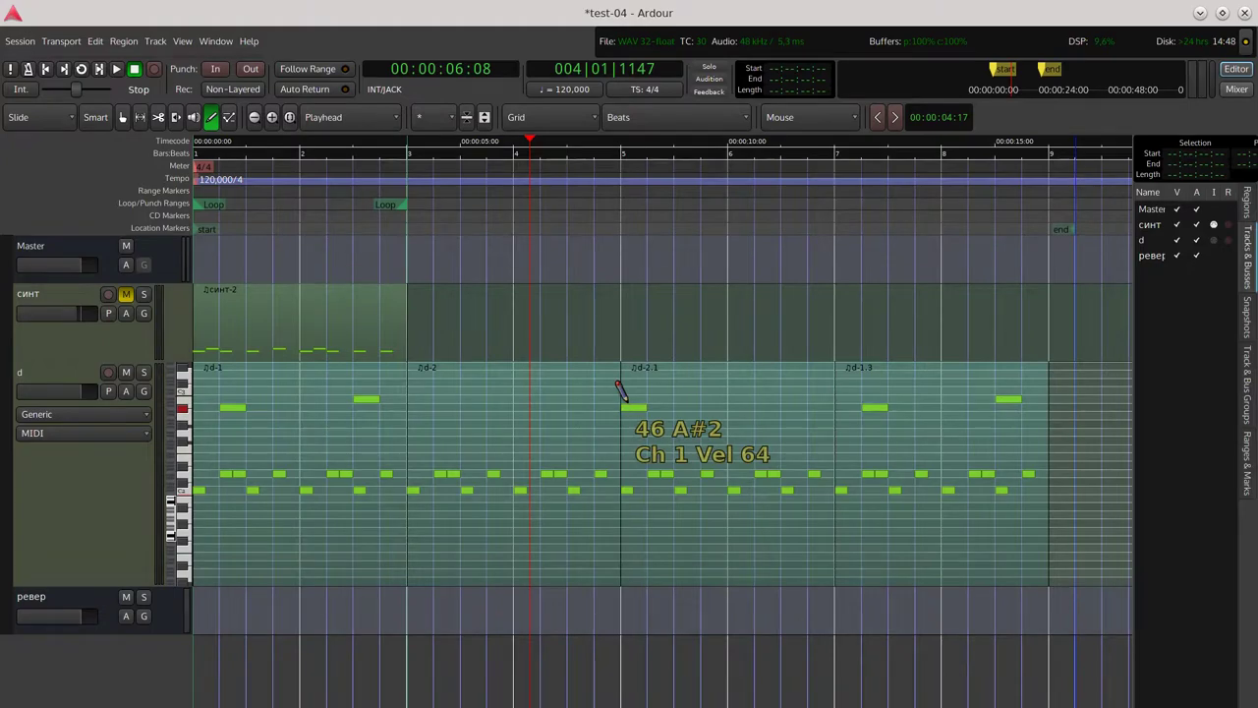
left_click(497, 438)
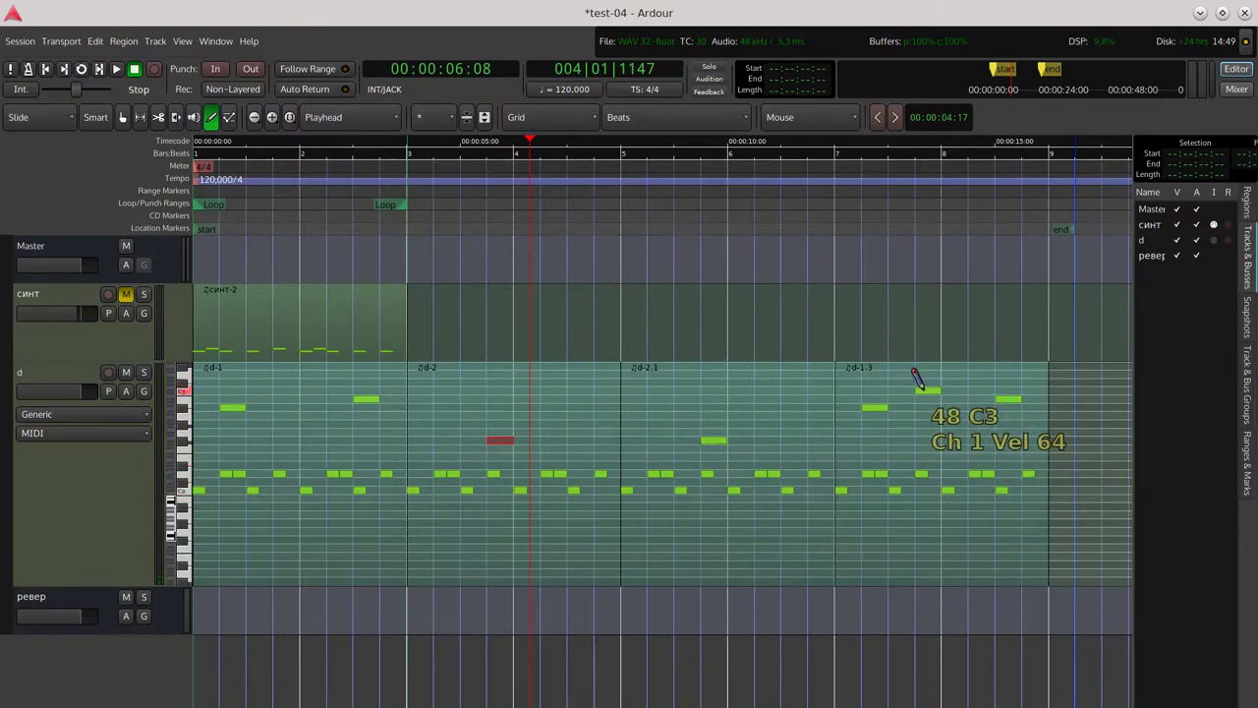
left_click(921, 389)
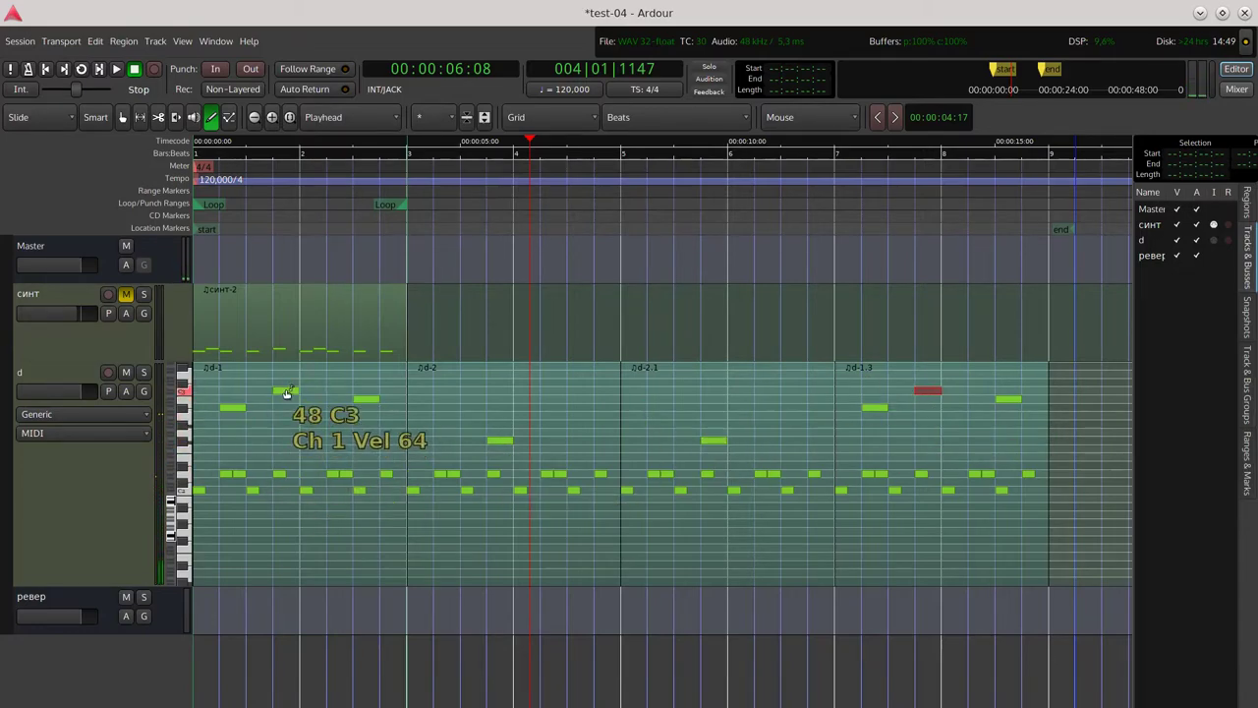
Switch from drawing notes back to the Grab tool and save the session
left_click(122, 118)
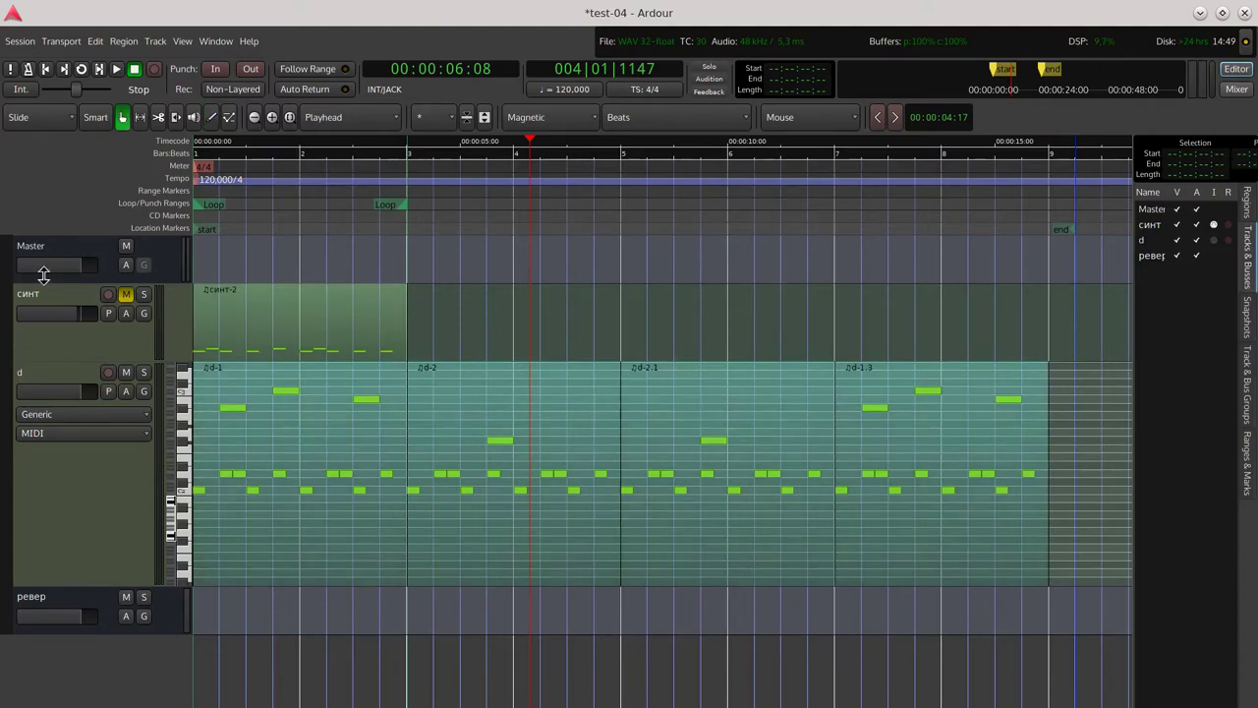
left_click(256, 119)
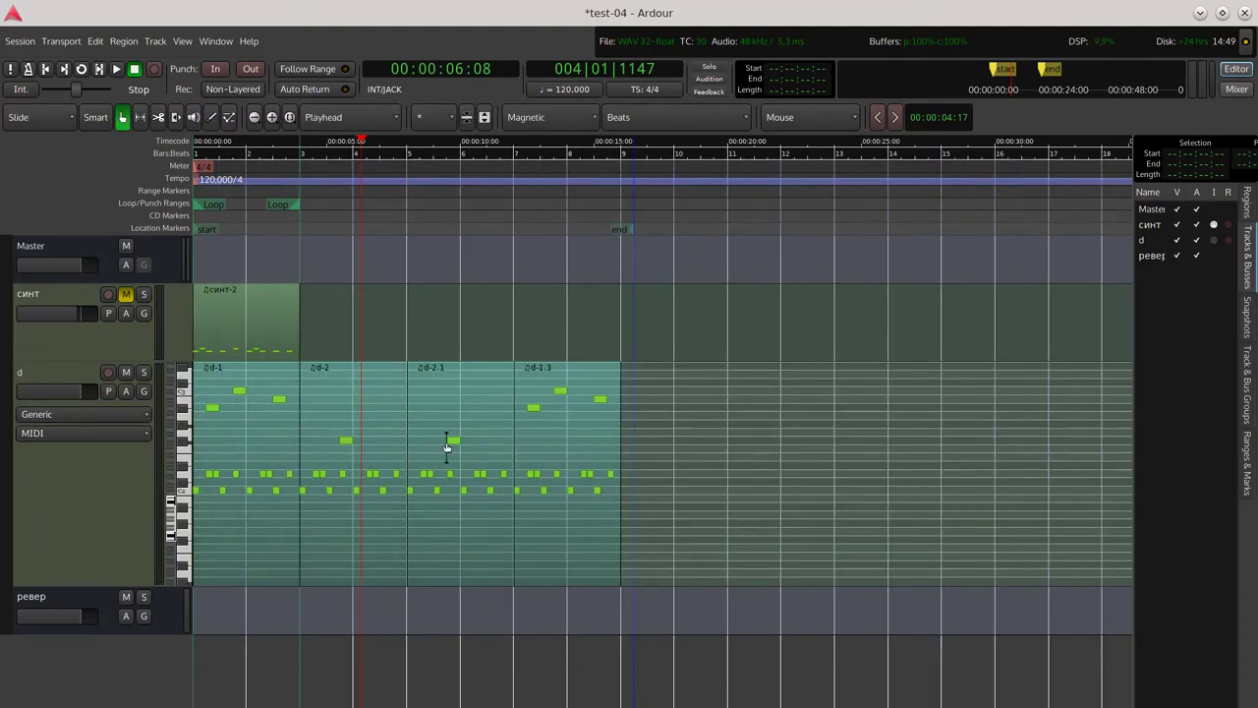
left_click(5, 45)
left_click(35, 127)
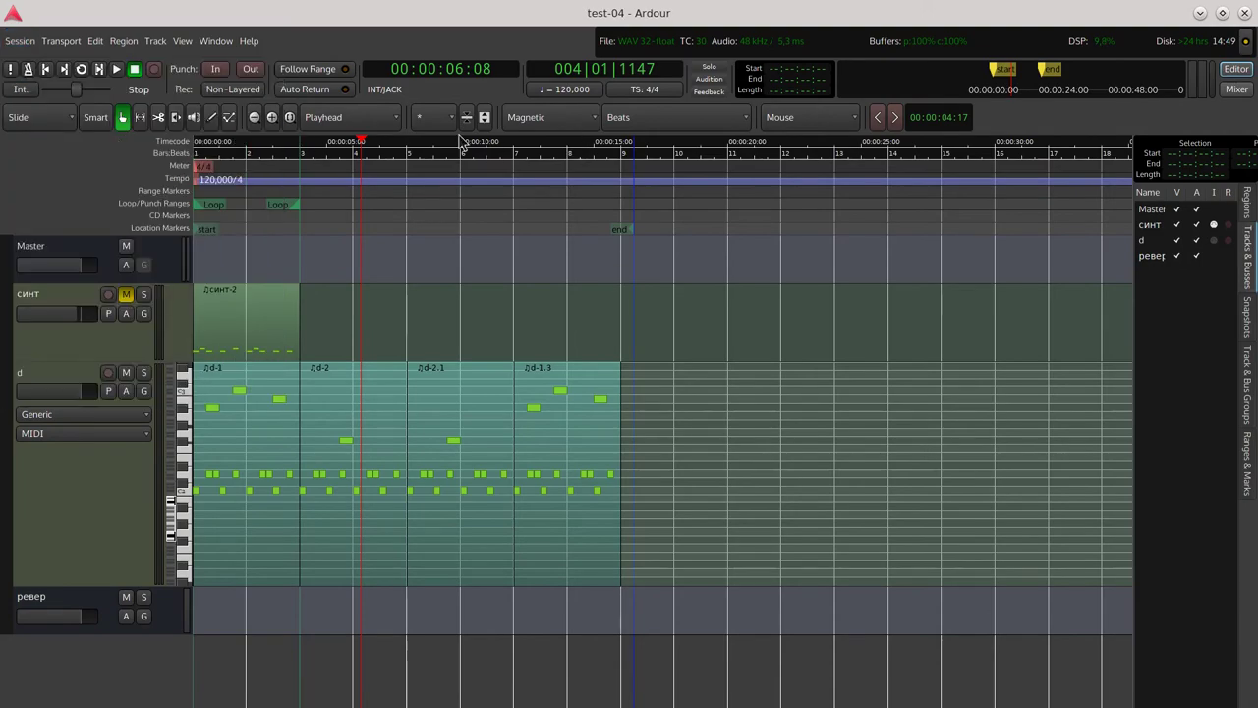
left_click(27, 43)
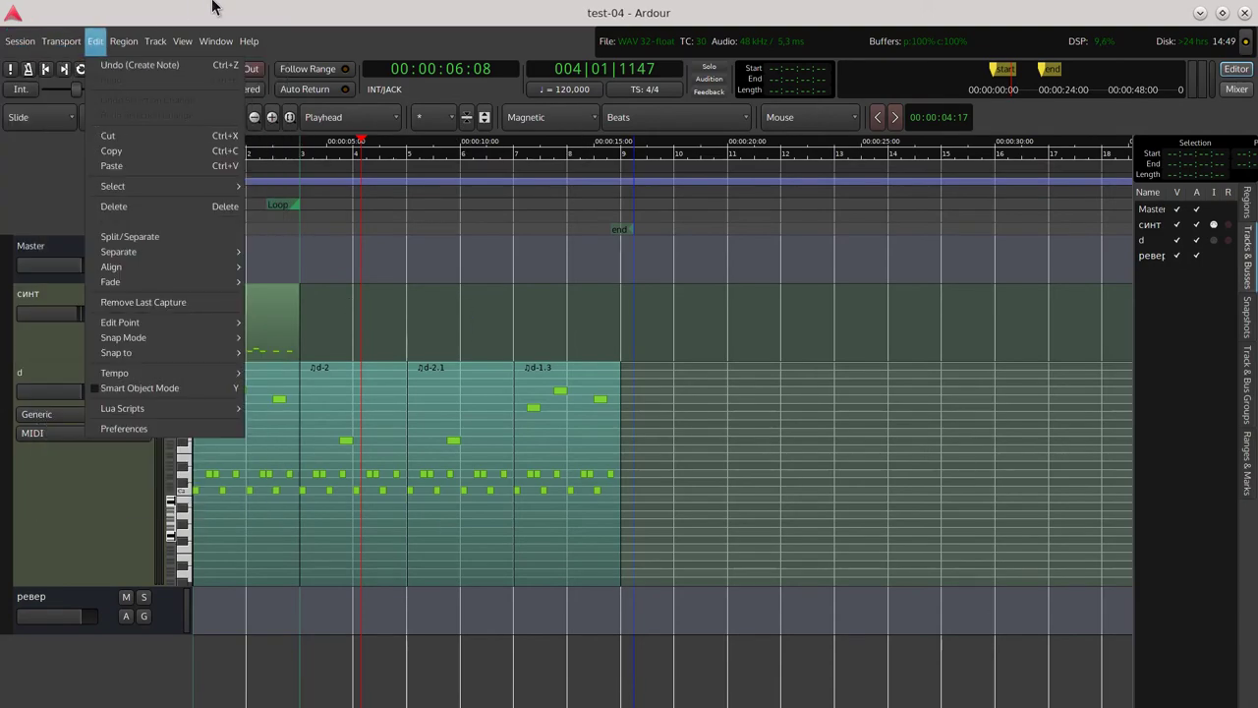